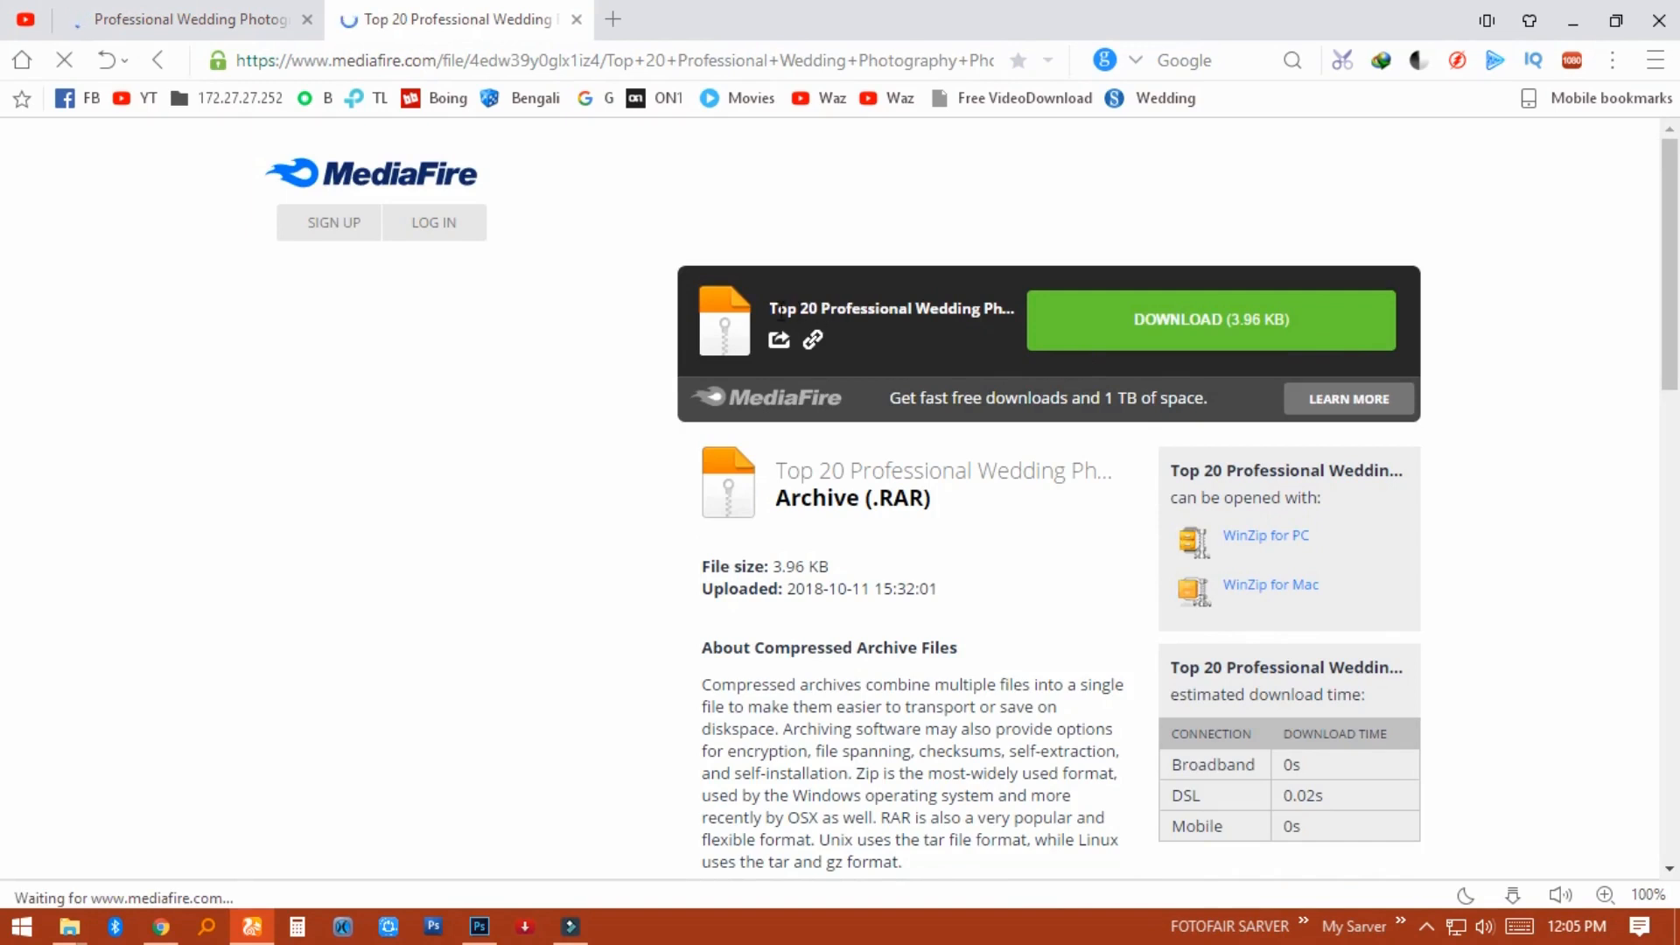
- Download the Top 20 Professional Wedding Photography actions archive from MediaFire and open the folder it is saved in
drag(770, 308, 997, 309)
click(1200, 329)
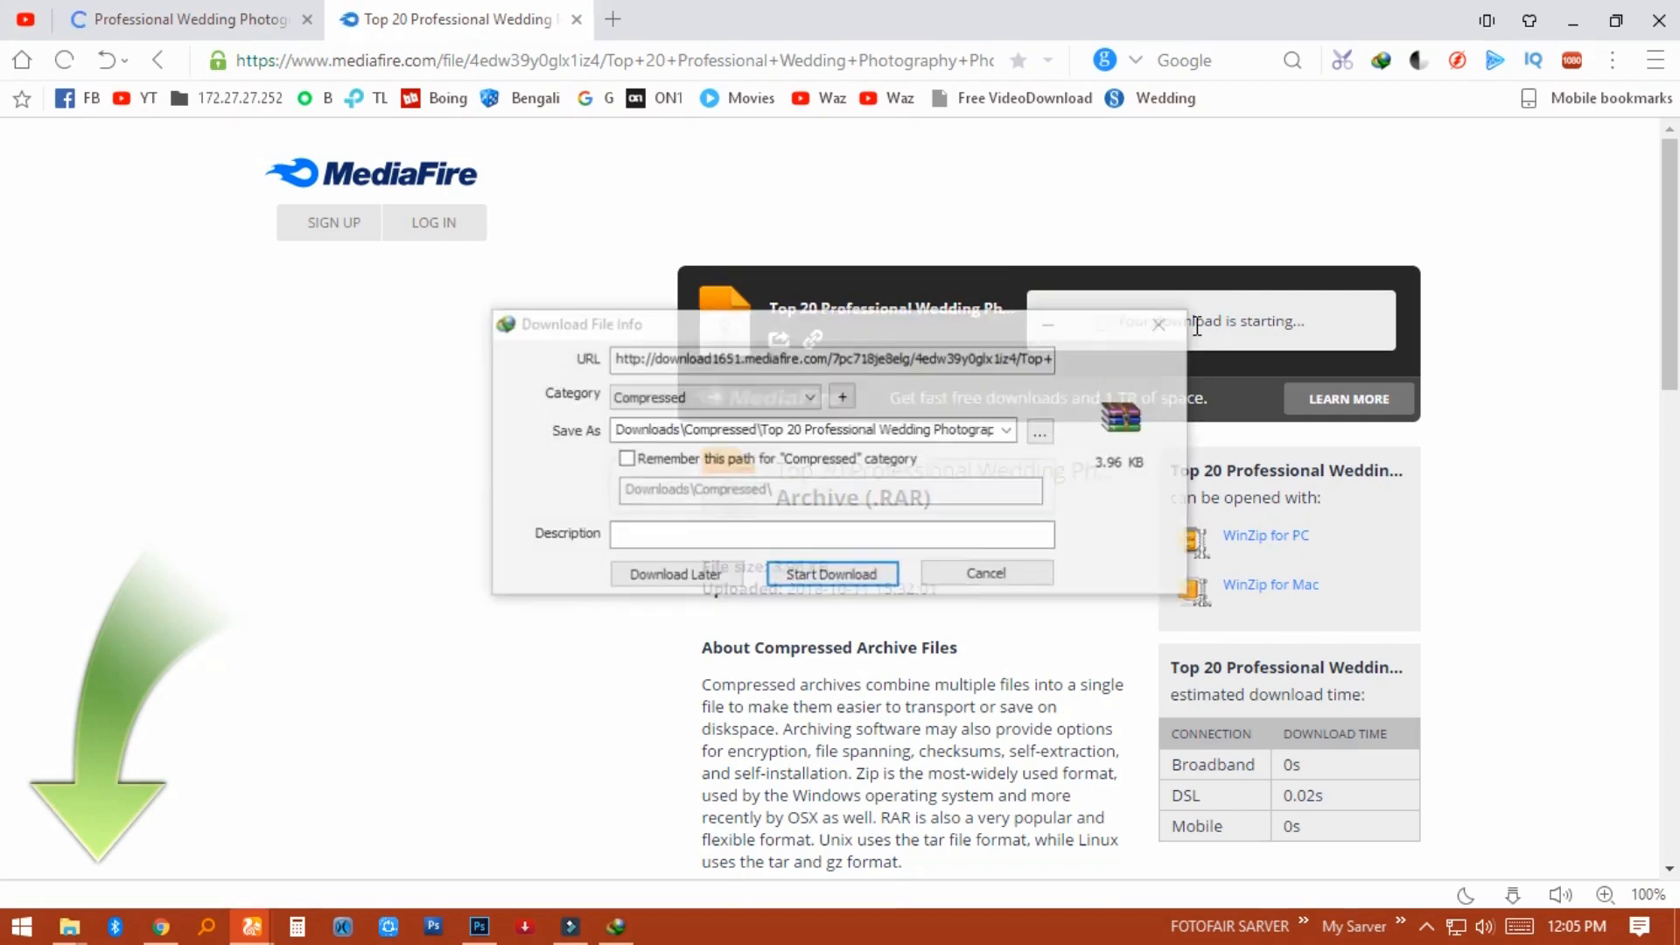
click(1061, 573)
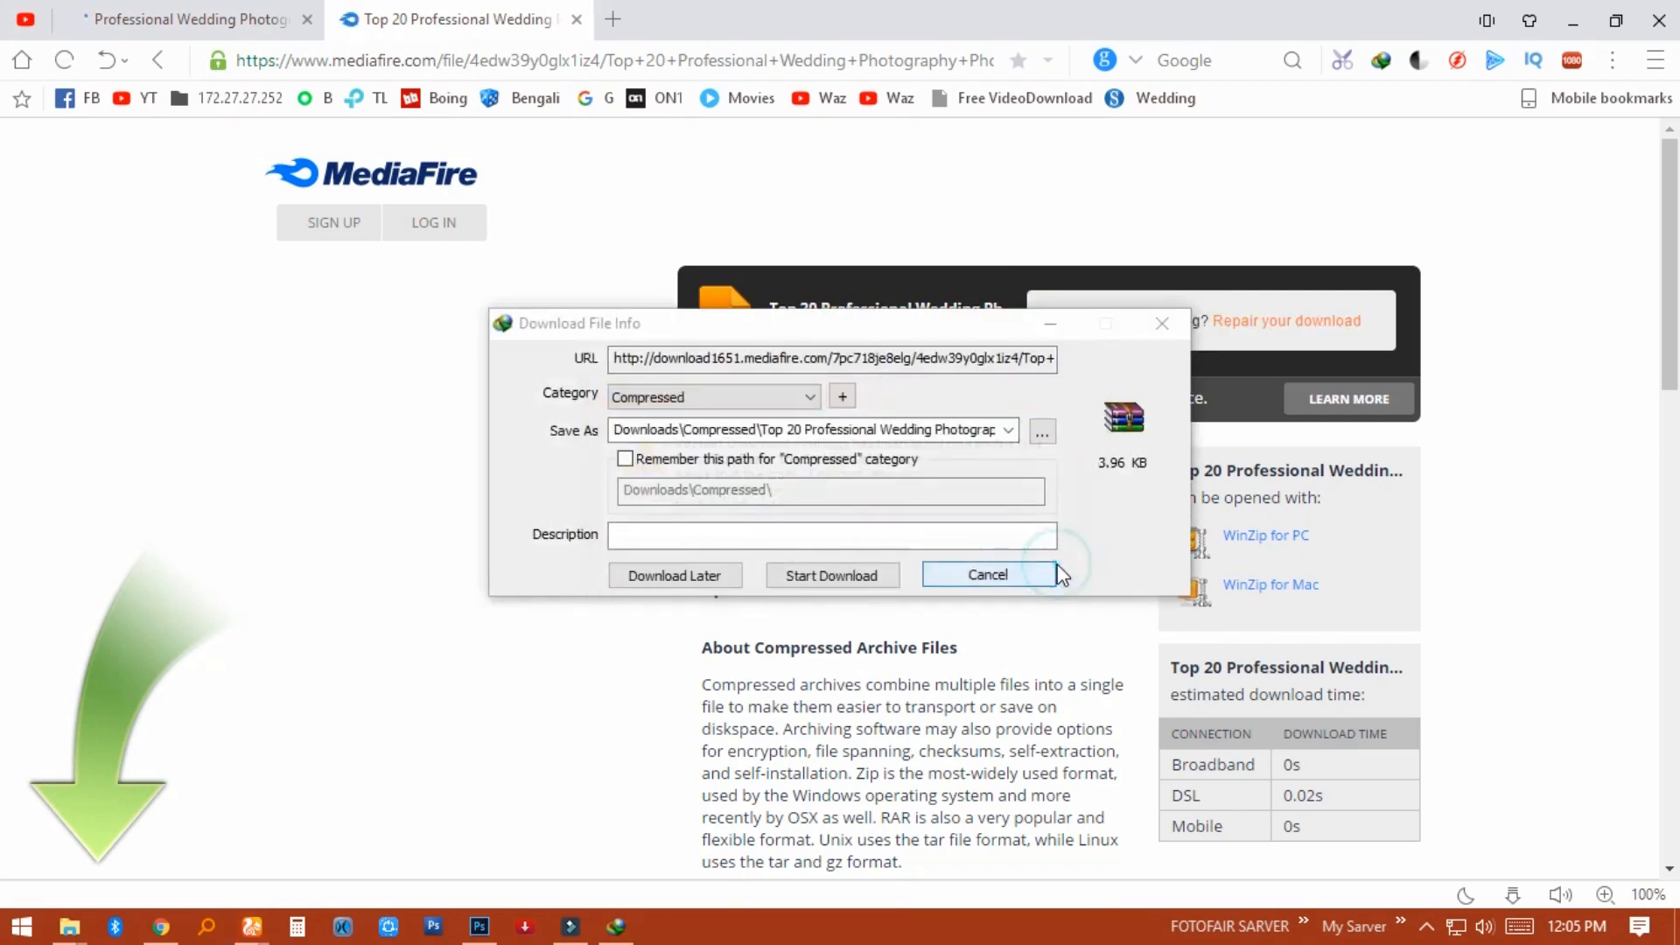
click(1041, 579)
click(893, 580)
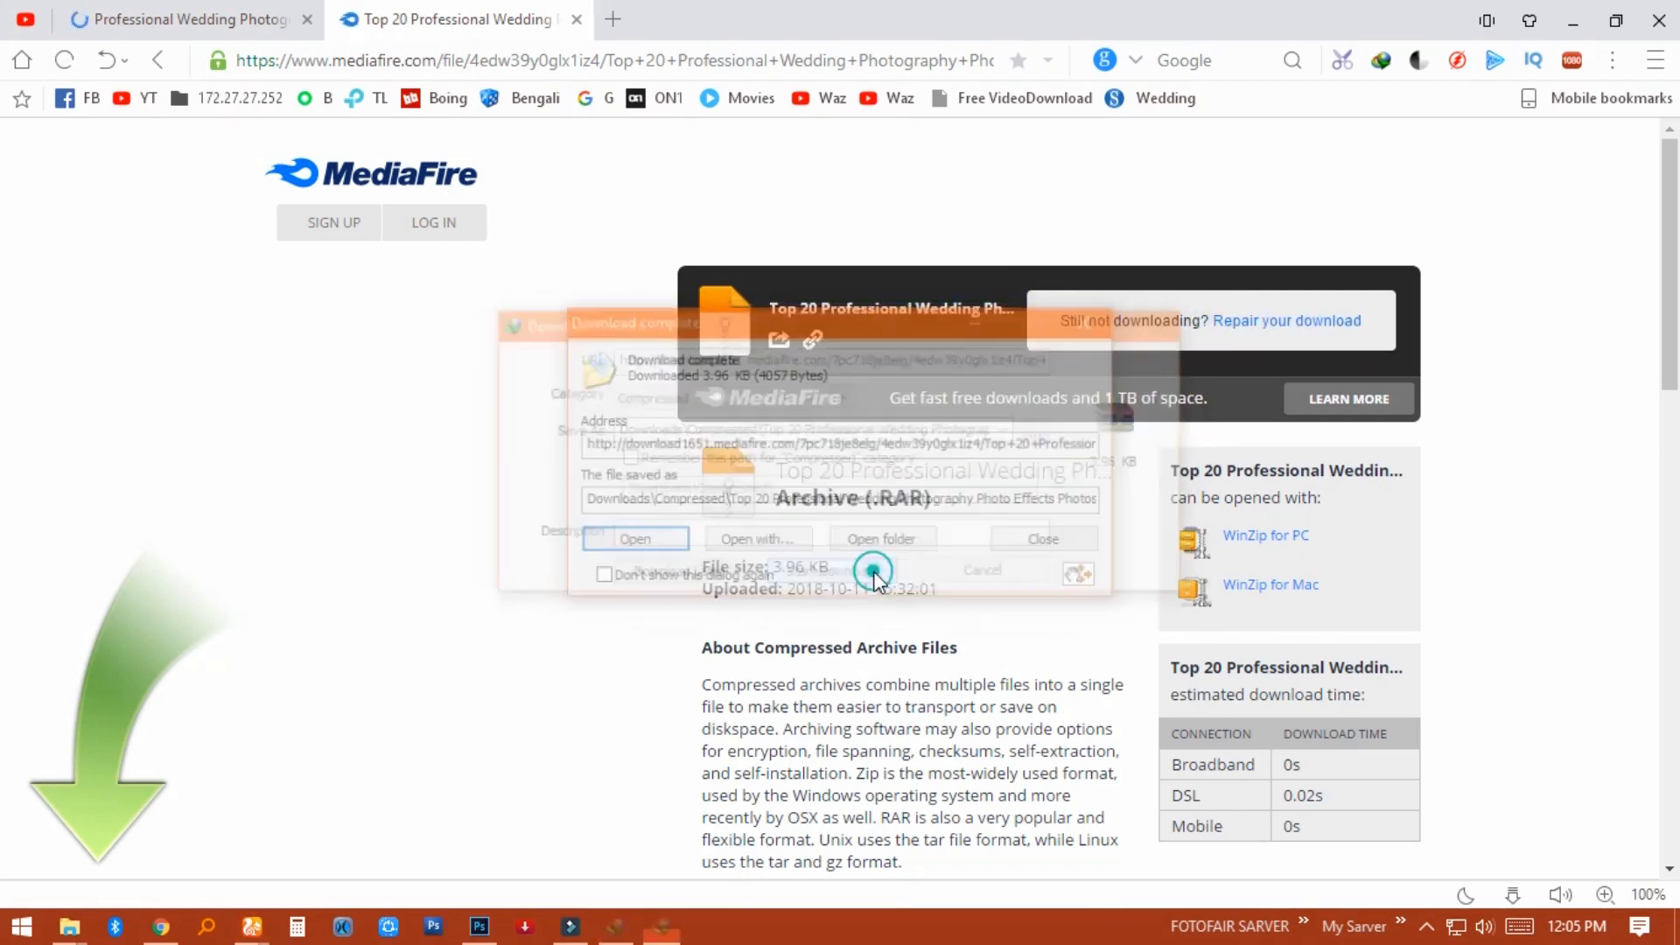
click(899, 540)
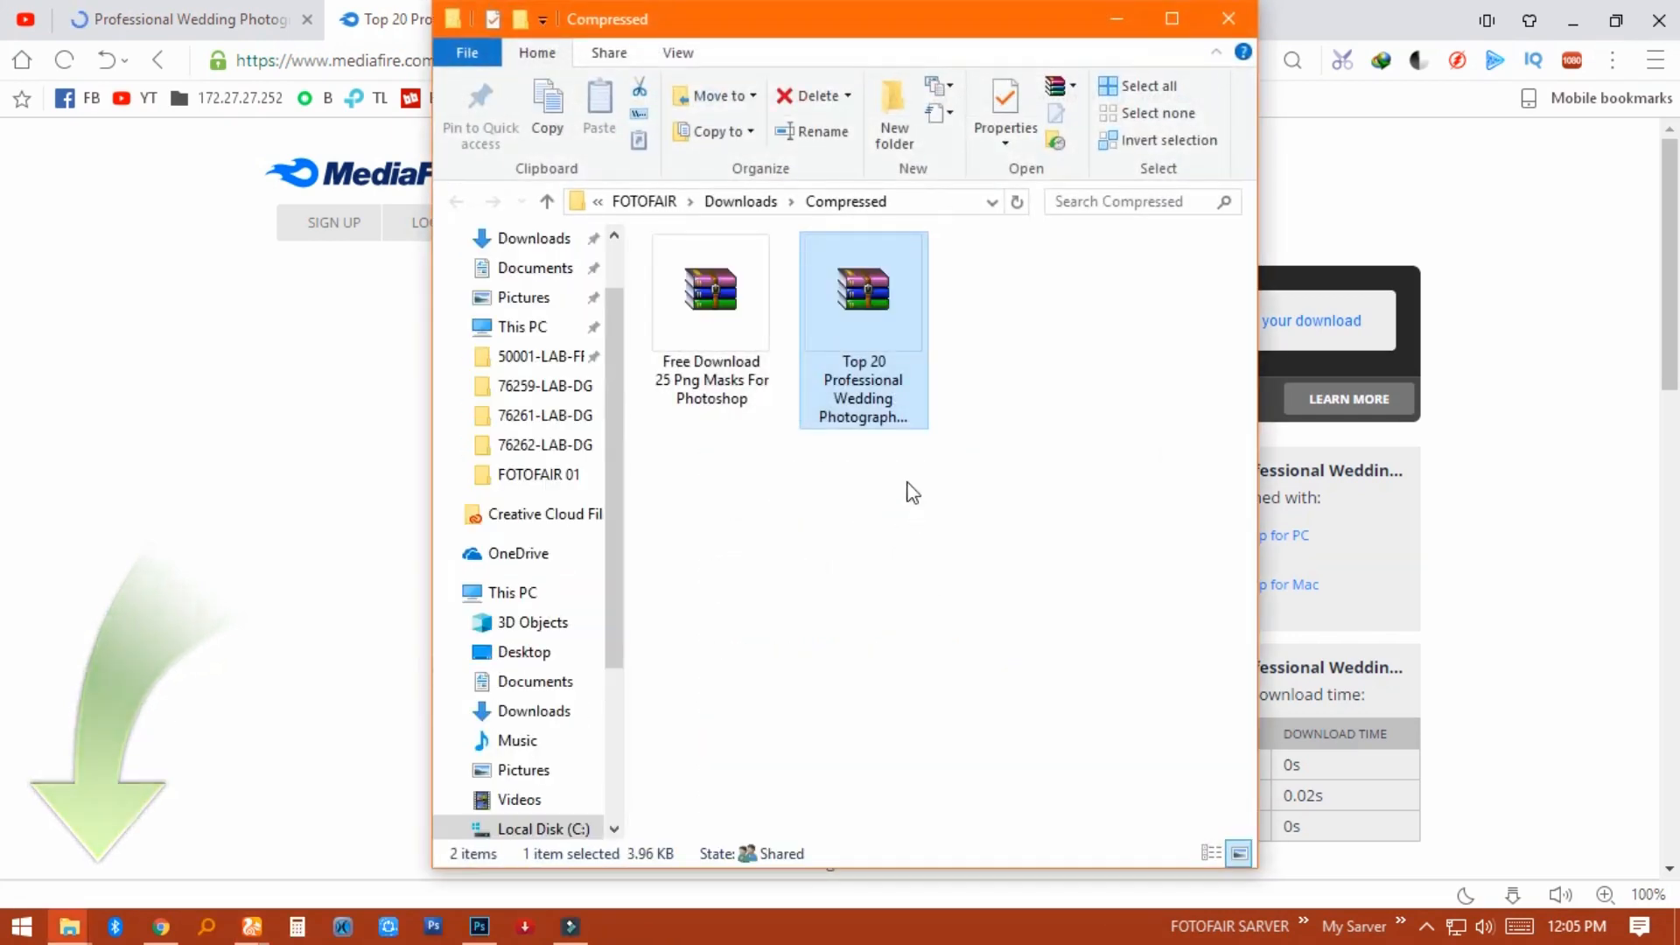
- Start extracting the Top 20 Professional Wedding Photography archive into its current Compressed folder
right_click(868, 310)
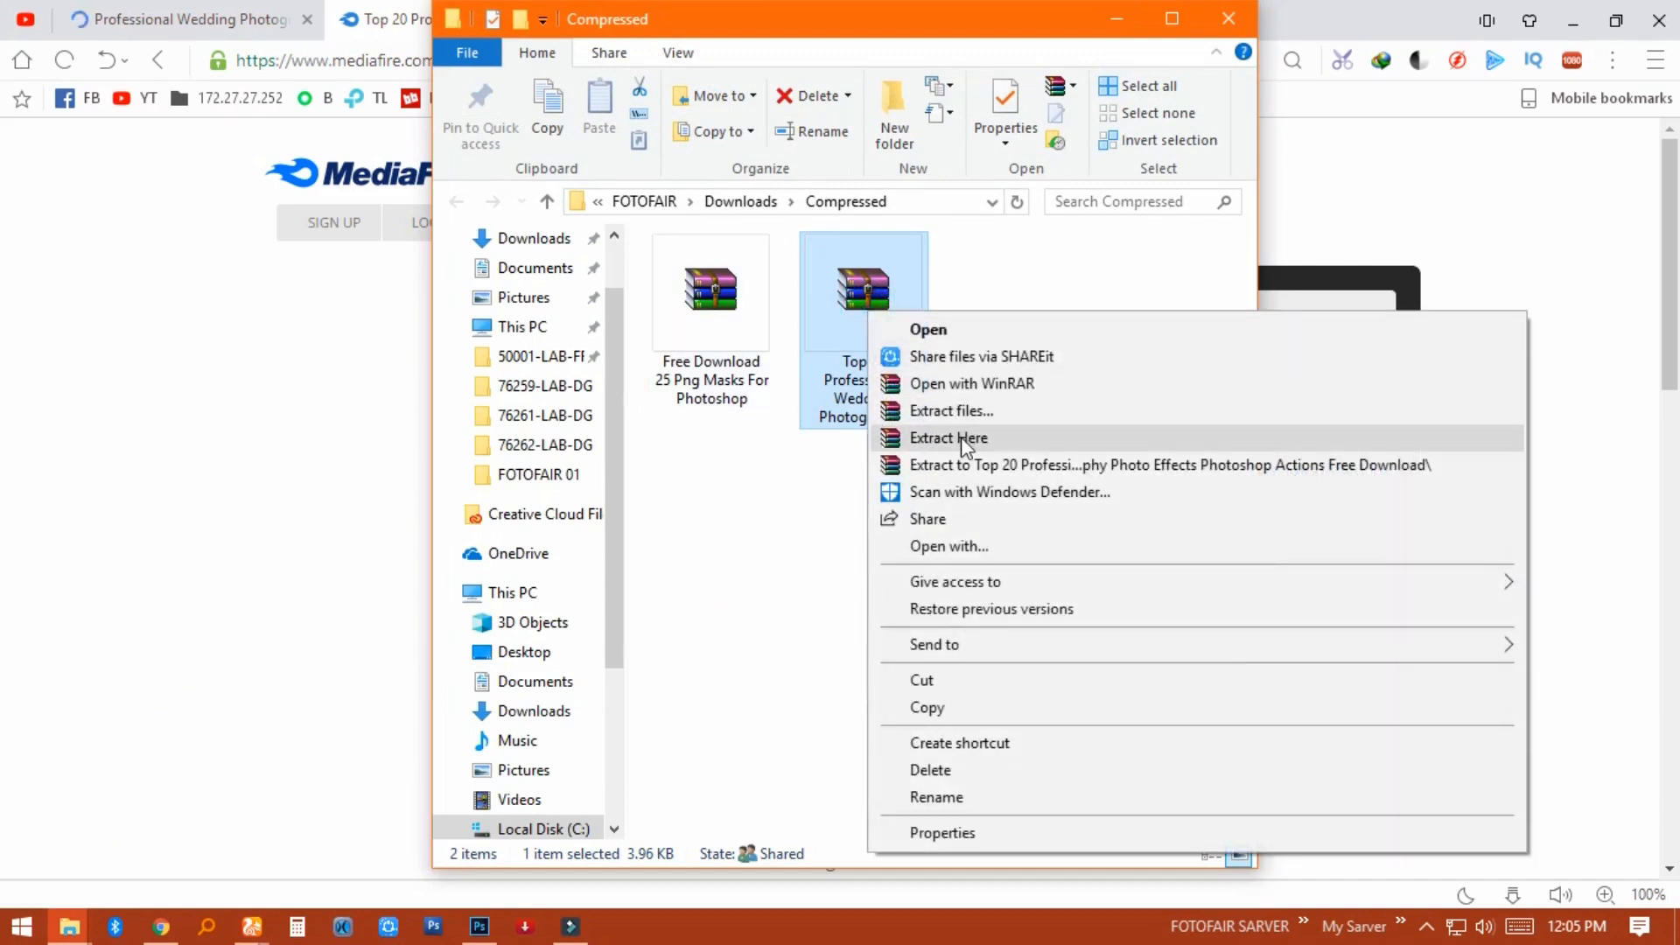
click(961, 438)
click(714, 404)
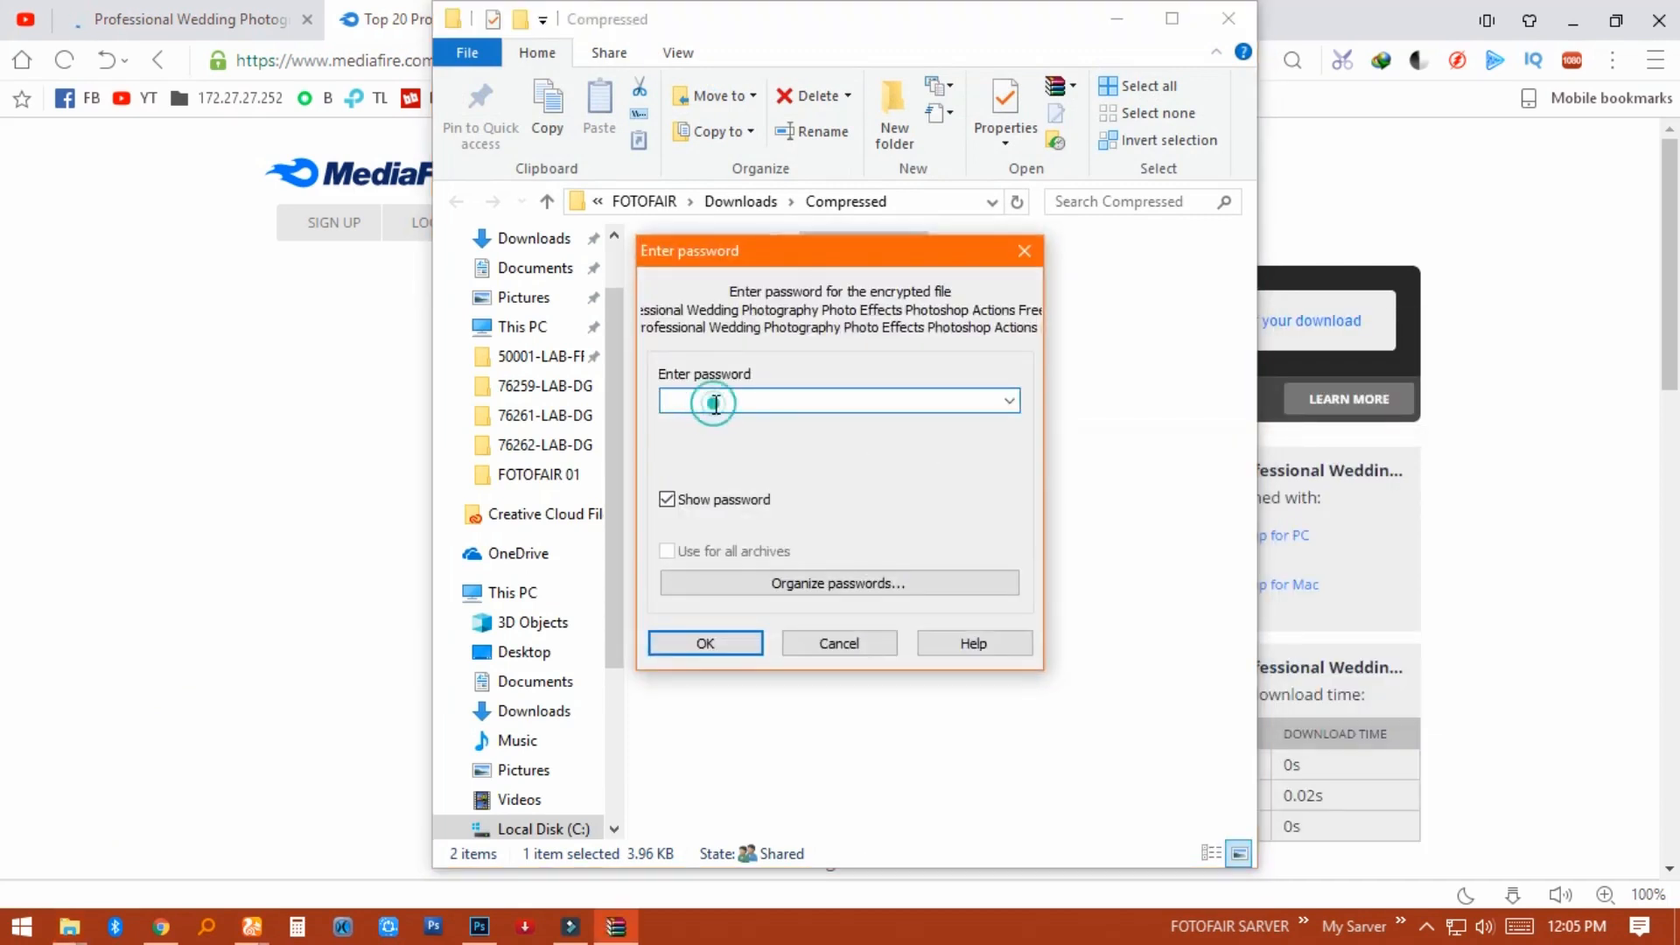
- Look up the WinRAR file password on the blog page and try entering it in the extraction's password prompt
click(238, 30)
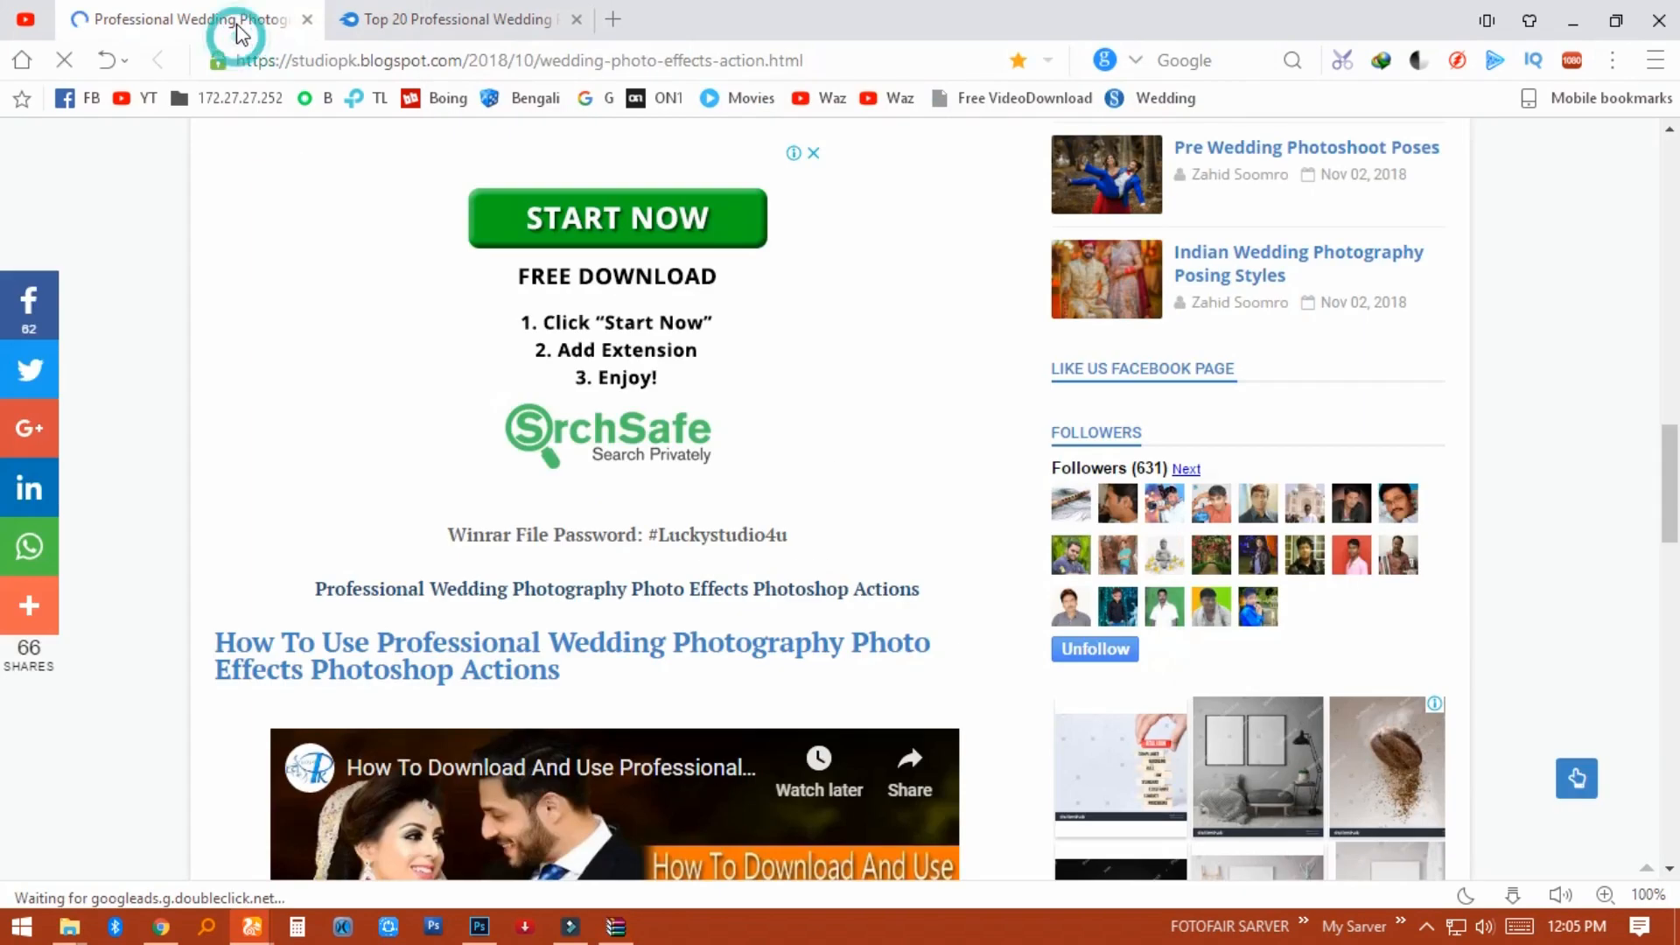
click(657, 537)
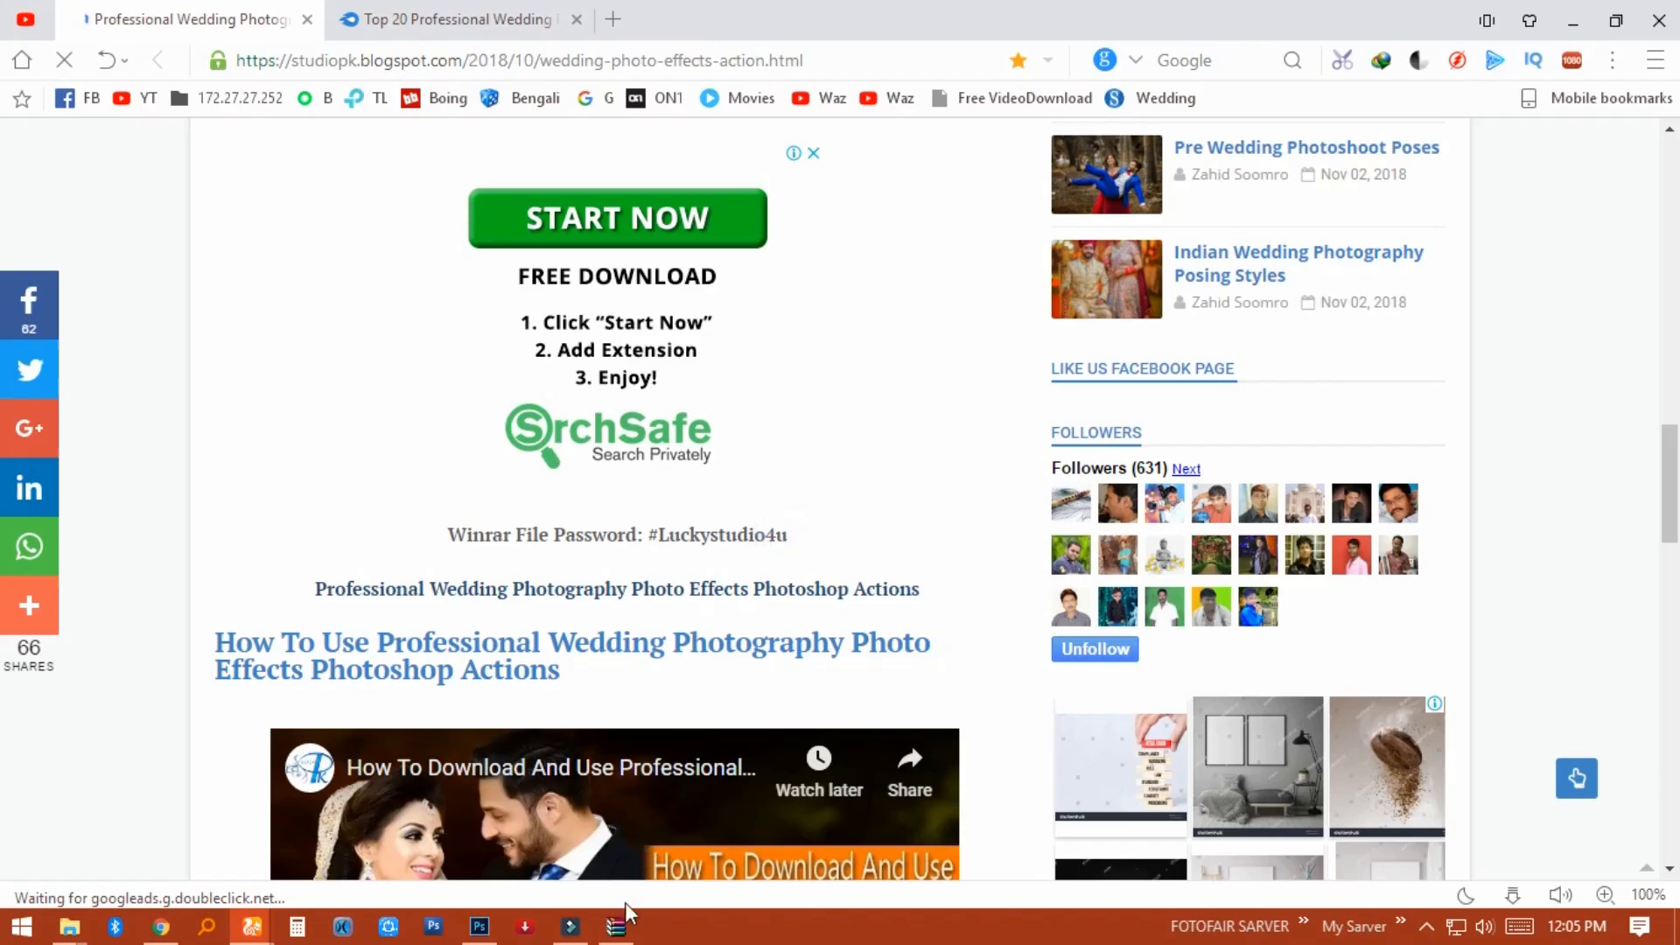
click(617, 926)
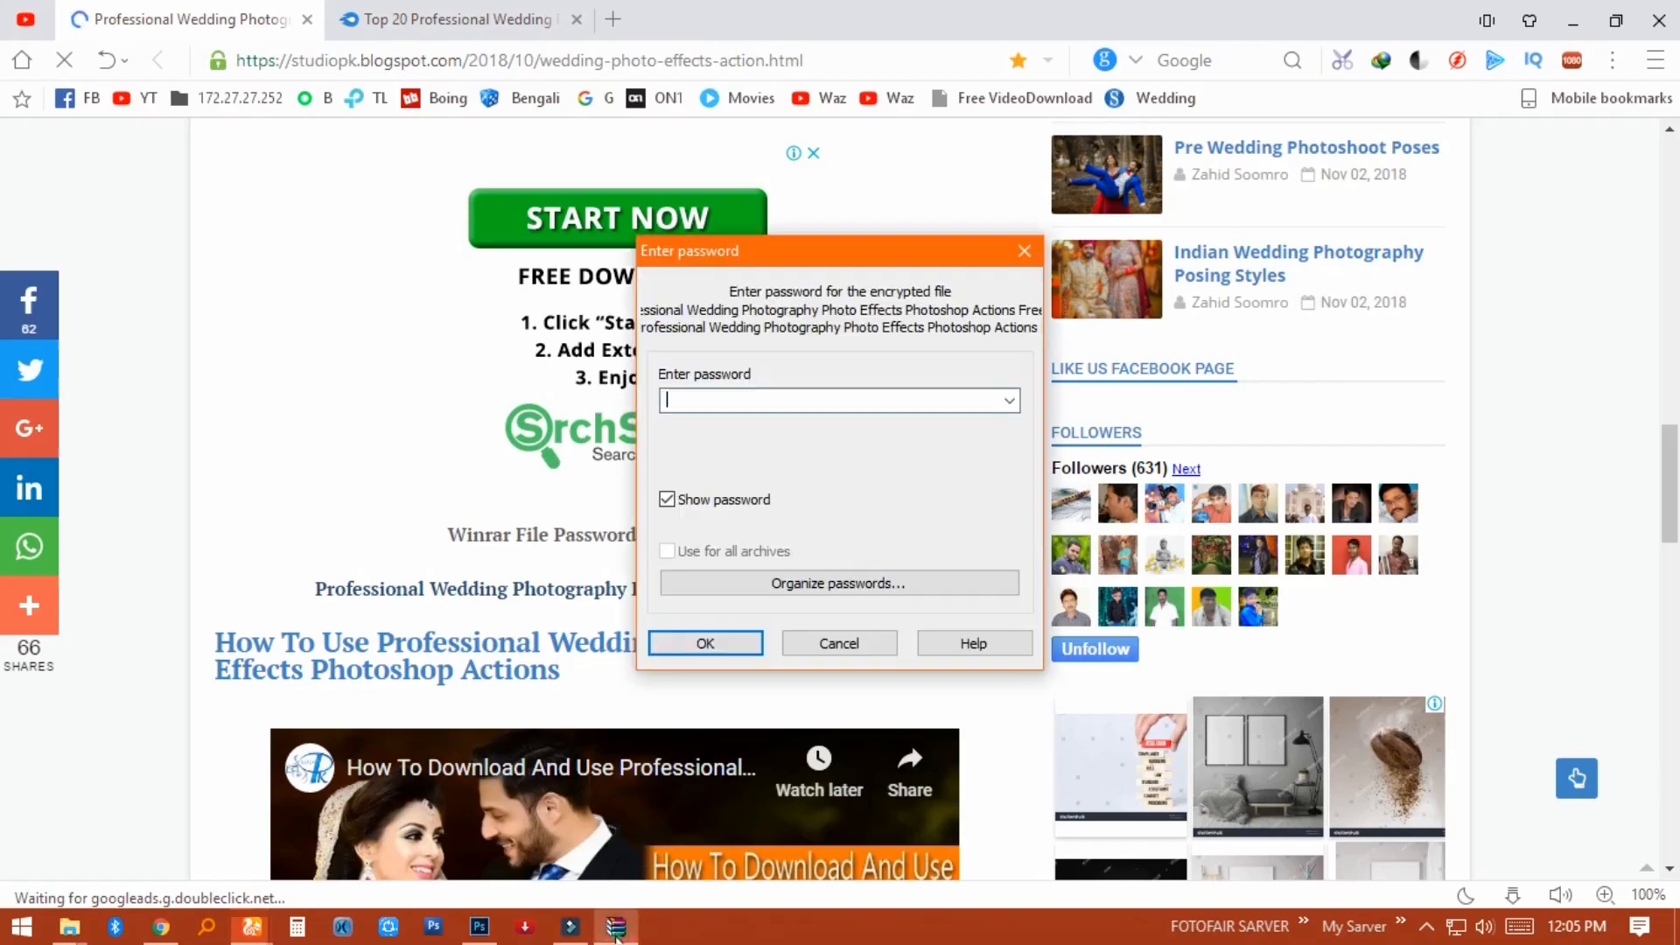
text(#Luckystudio)
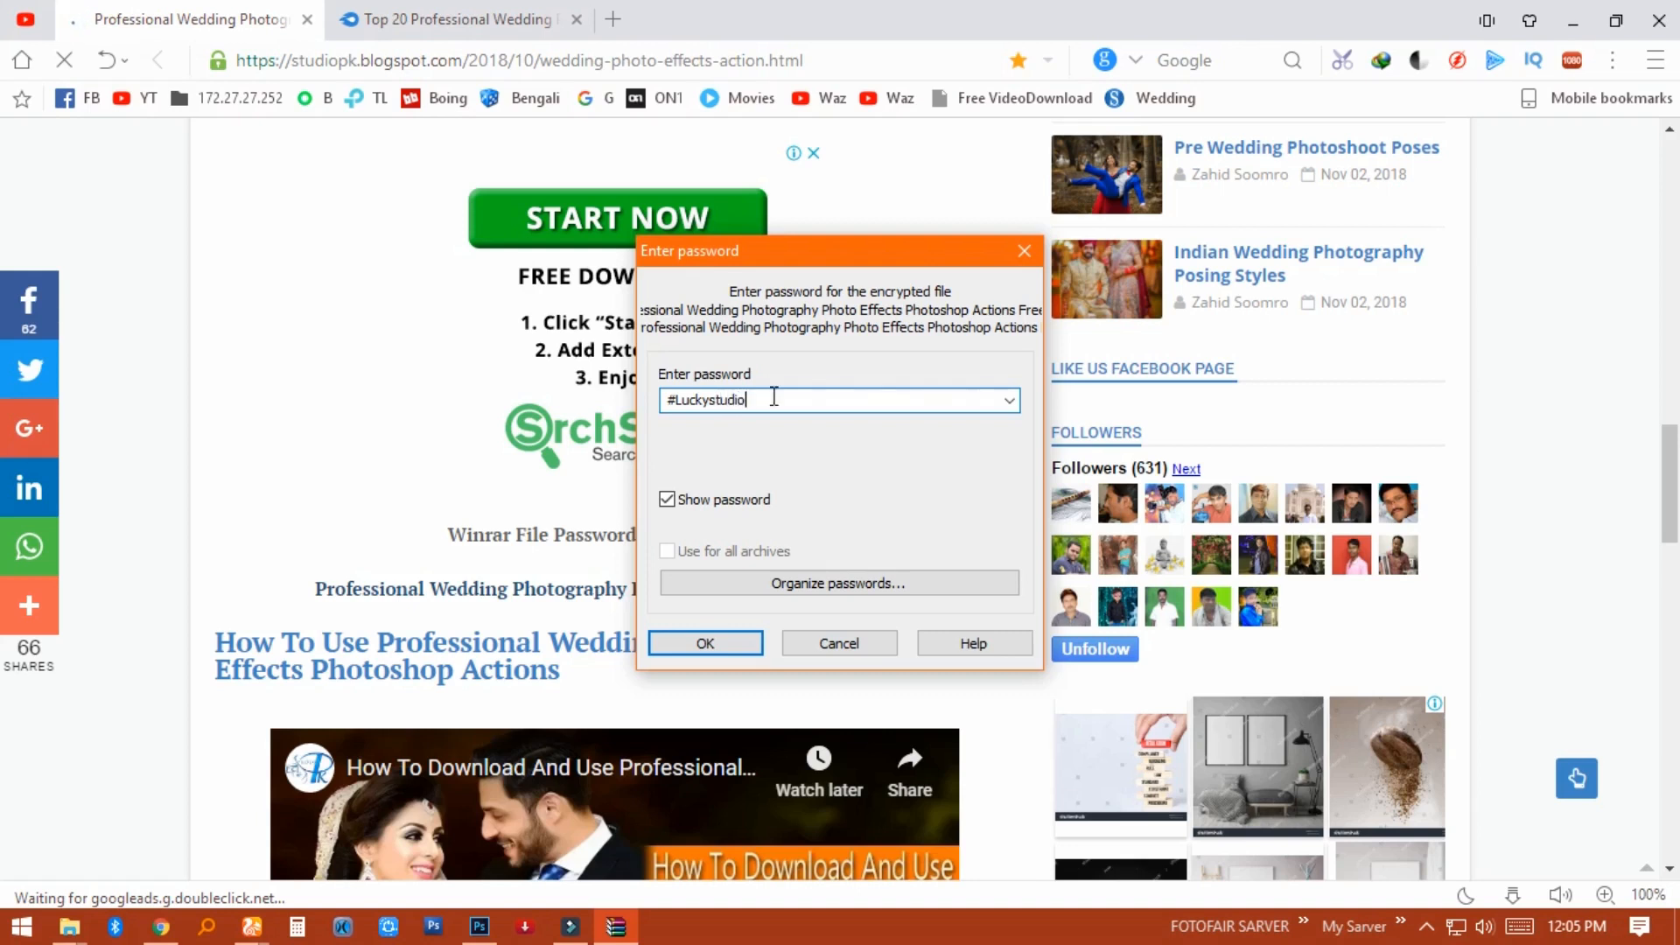
key(Return)
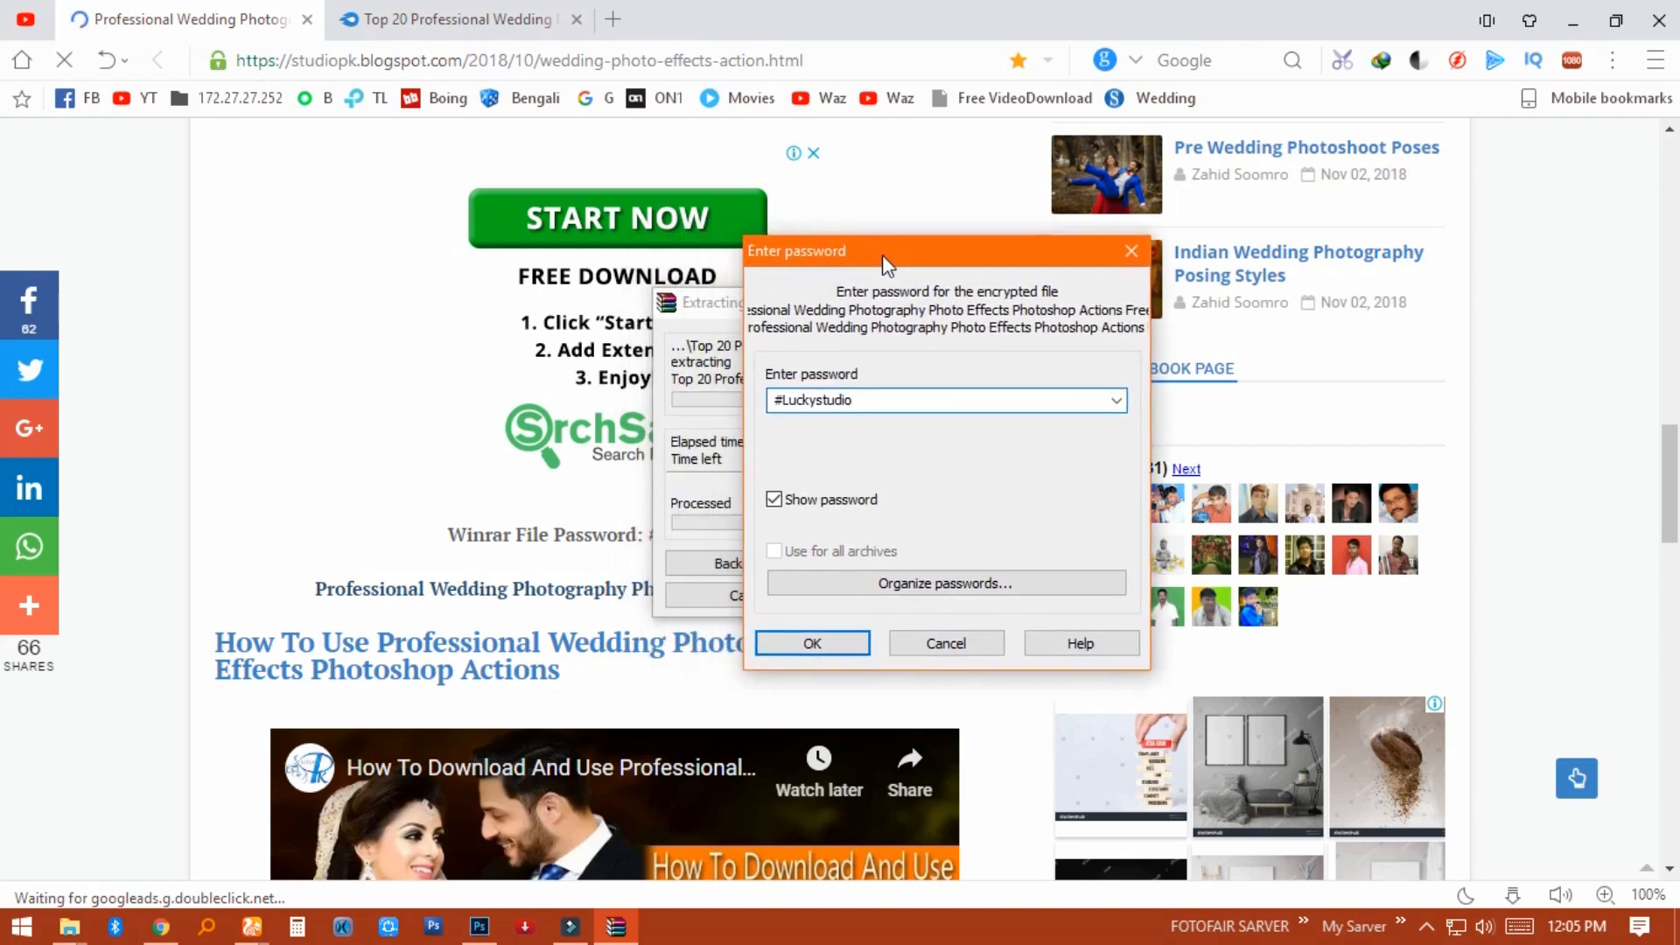
- Recheck the archive password on the blog page, complete it in the password prompt and submit it to extract the files
drag(882, 255, 884, 256)
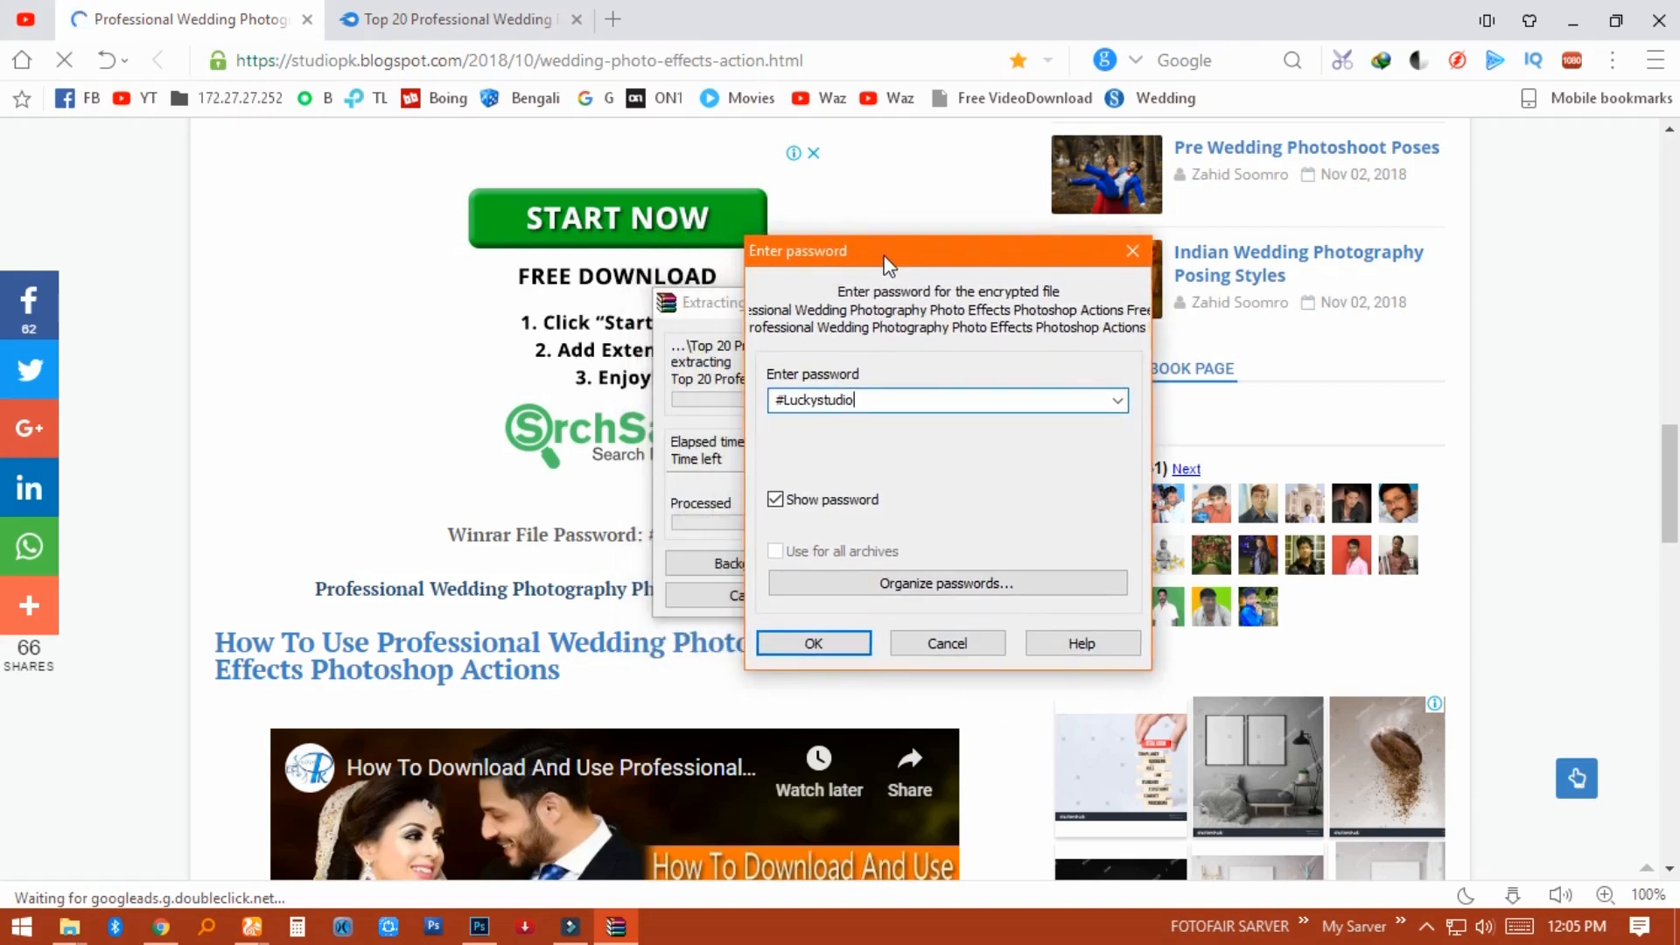
click(843, 36)
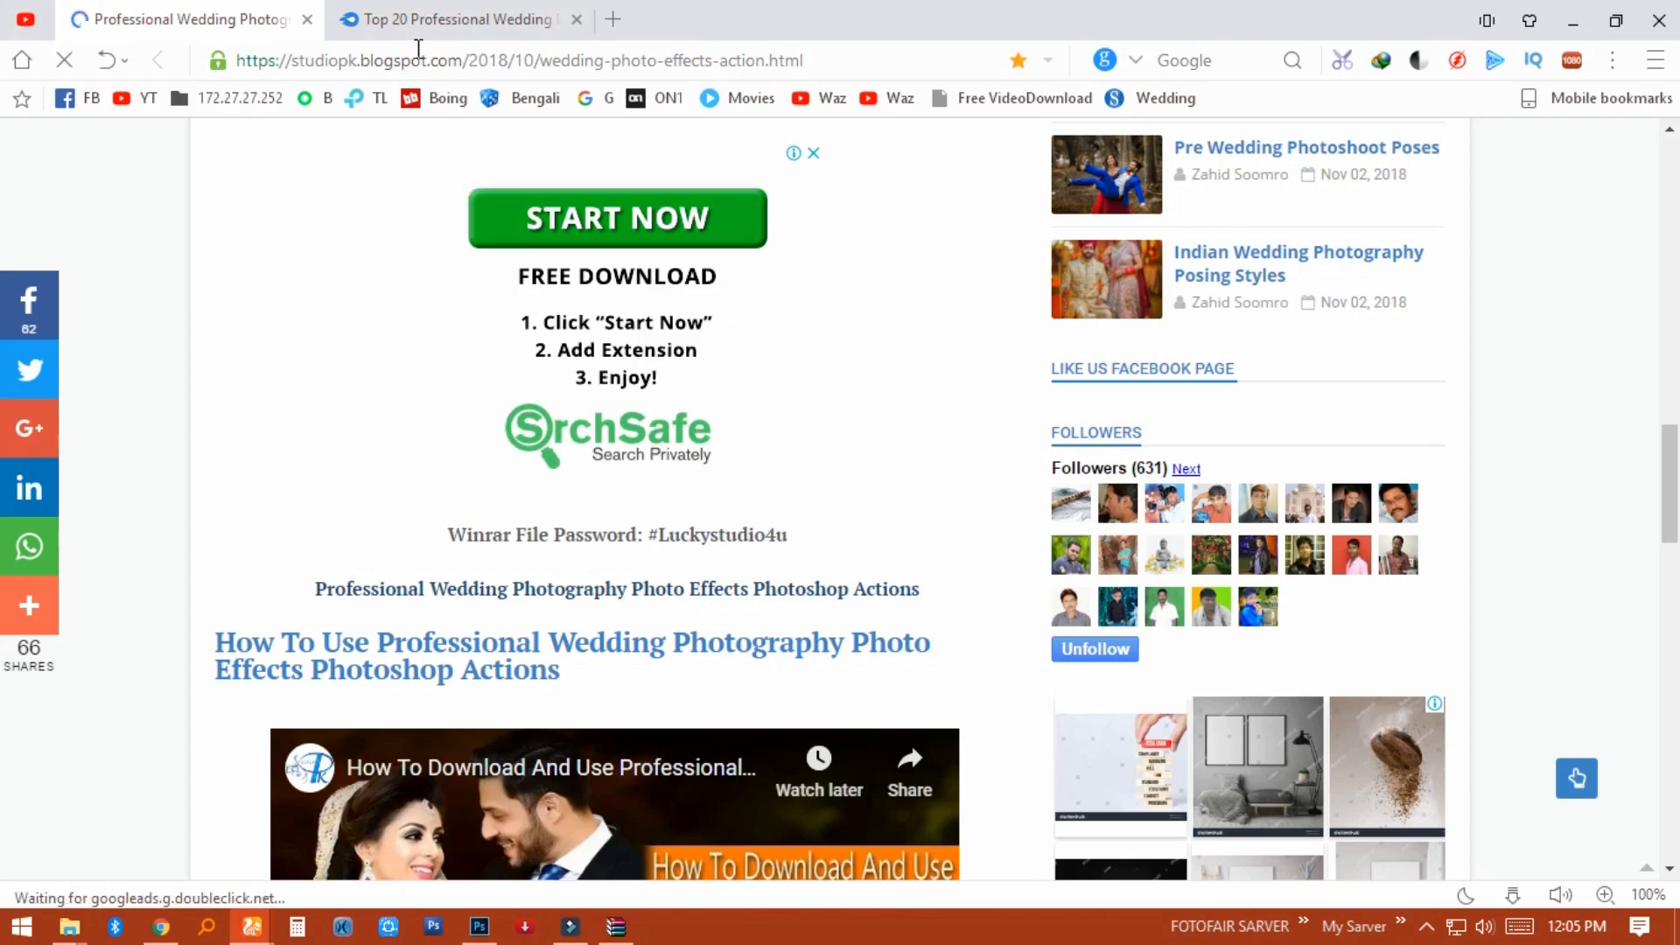
click(617, 927)
click(910, 400)
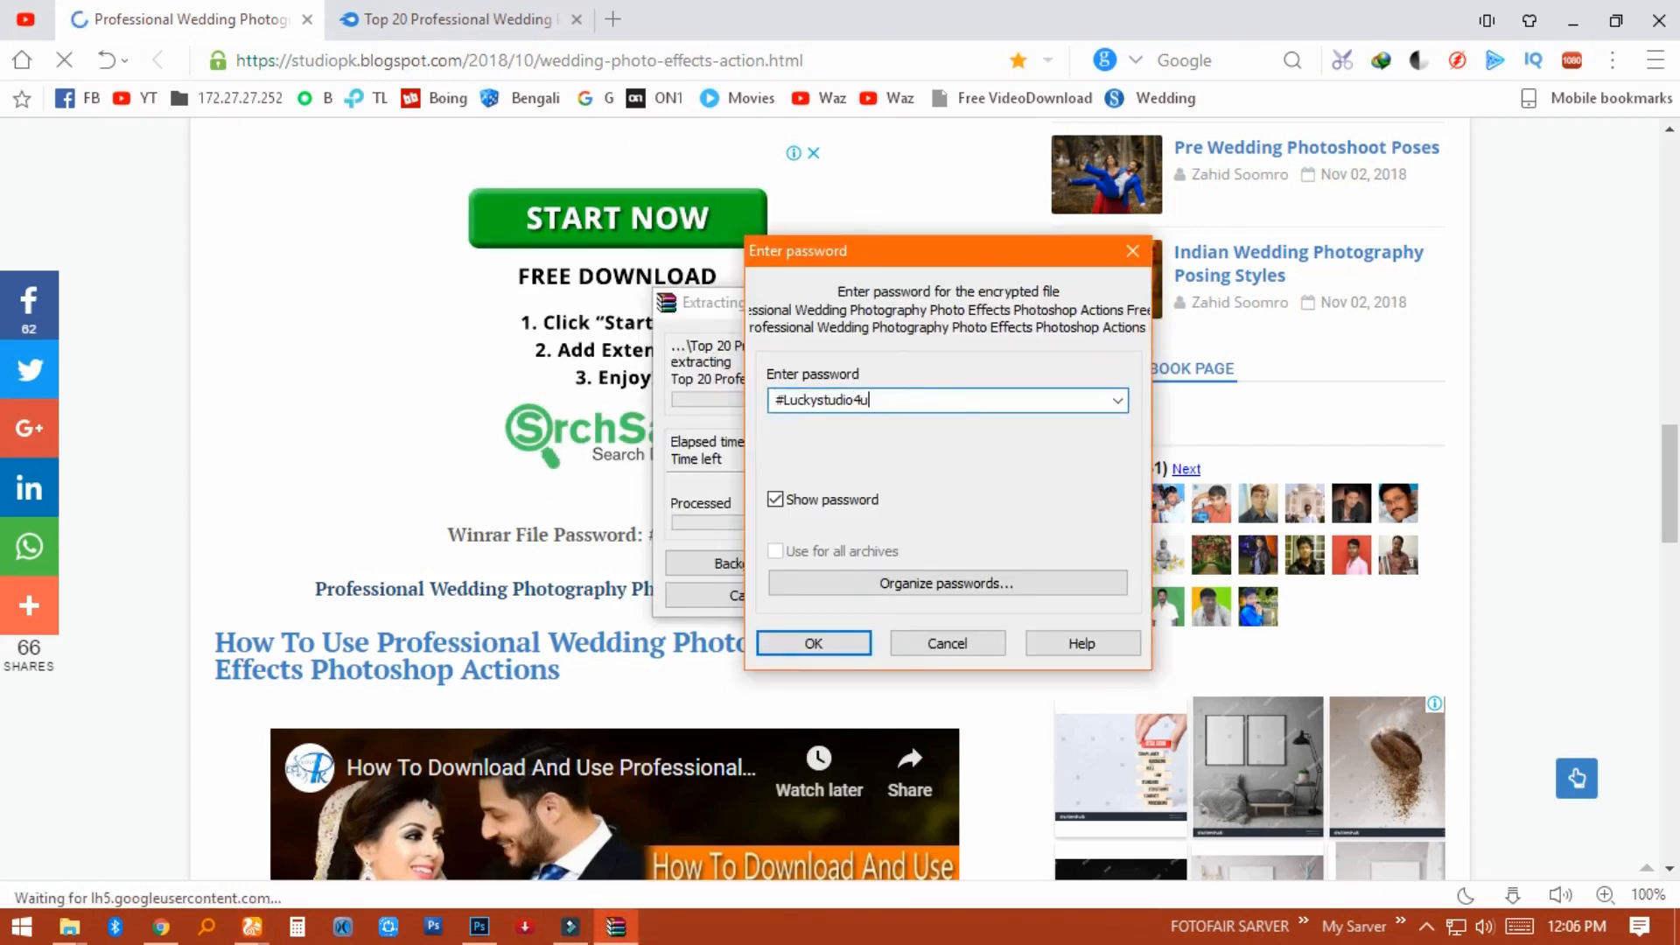
click(814, 643)
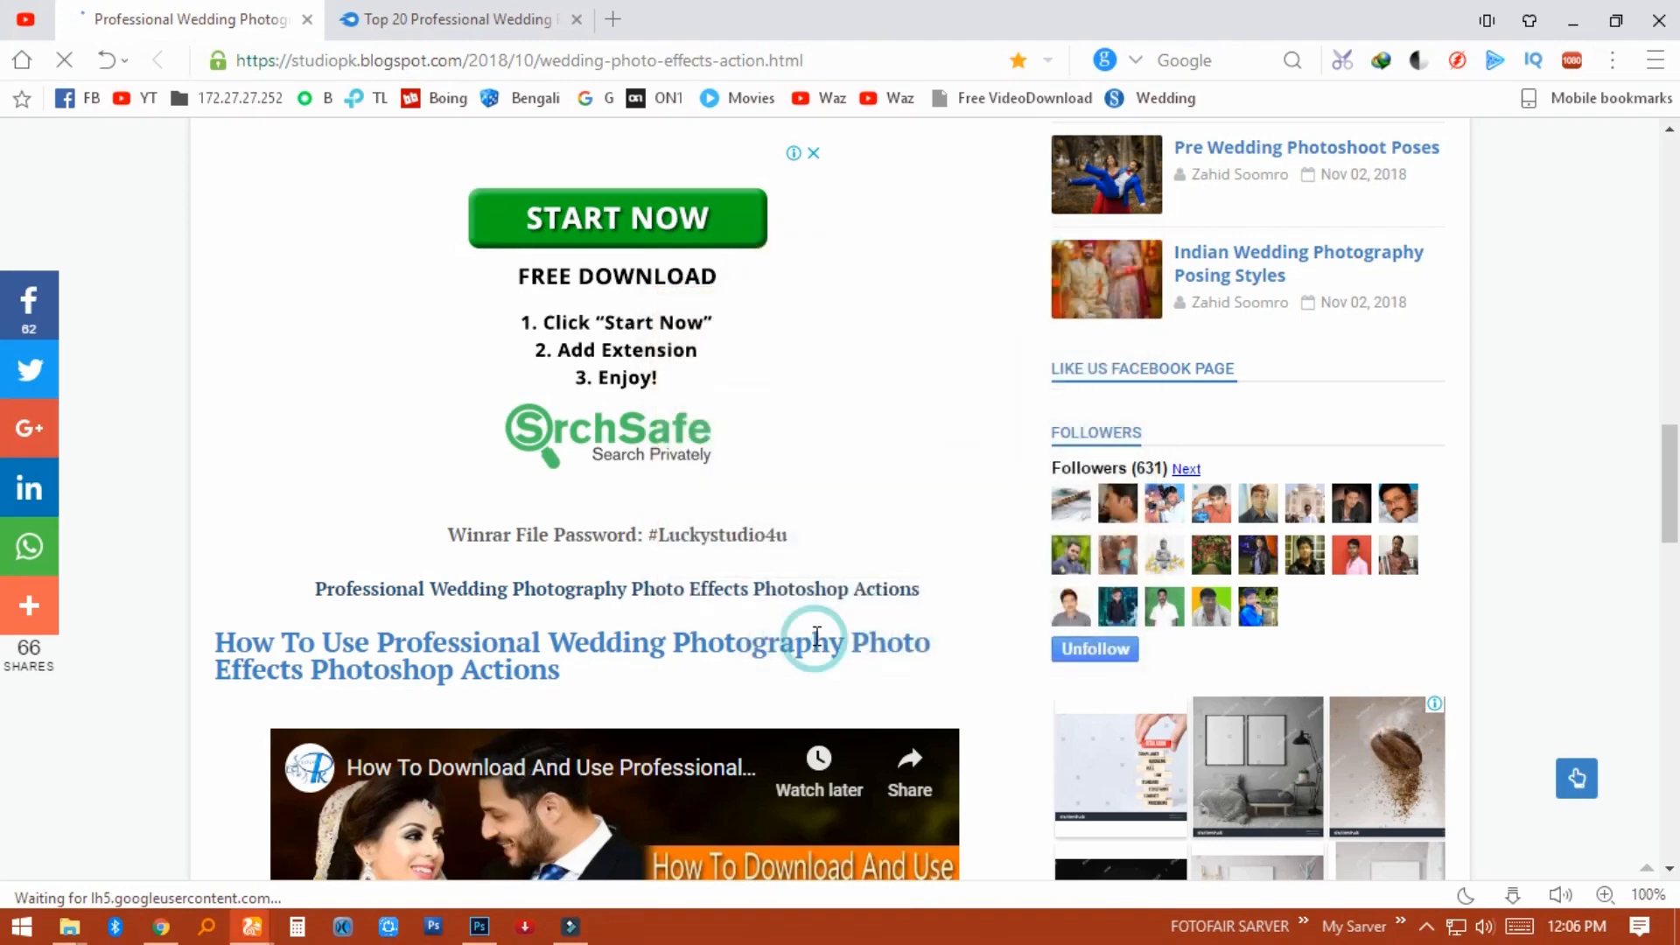
- Clear away the browser windows and open the extracted Top 20 Professional Wedding folder to check its ATN file
click(1571, 19)
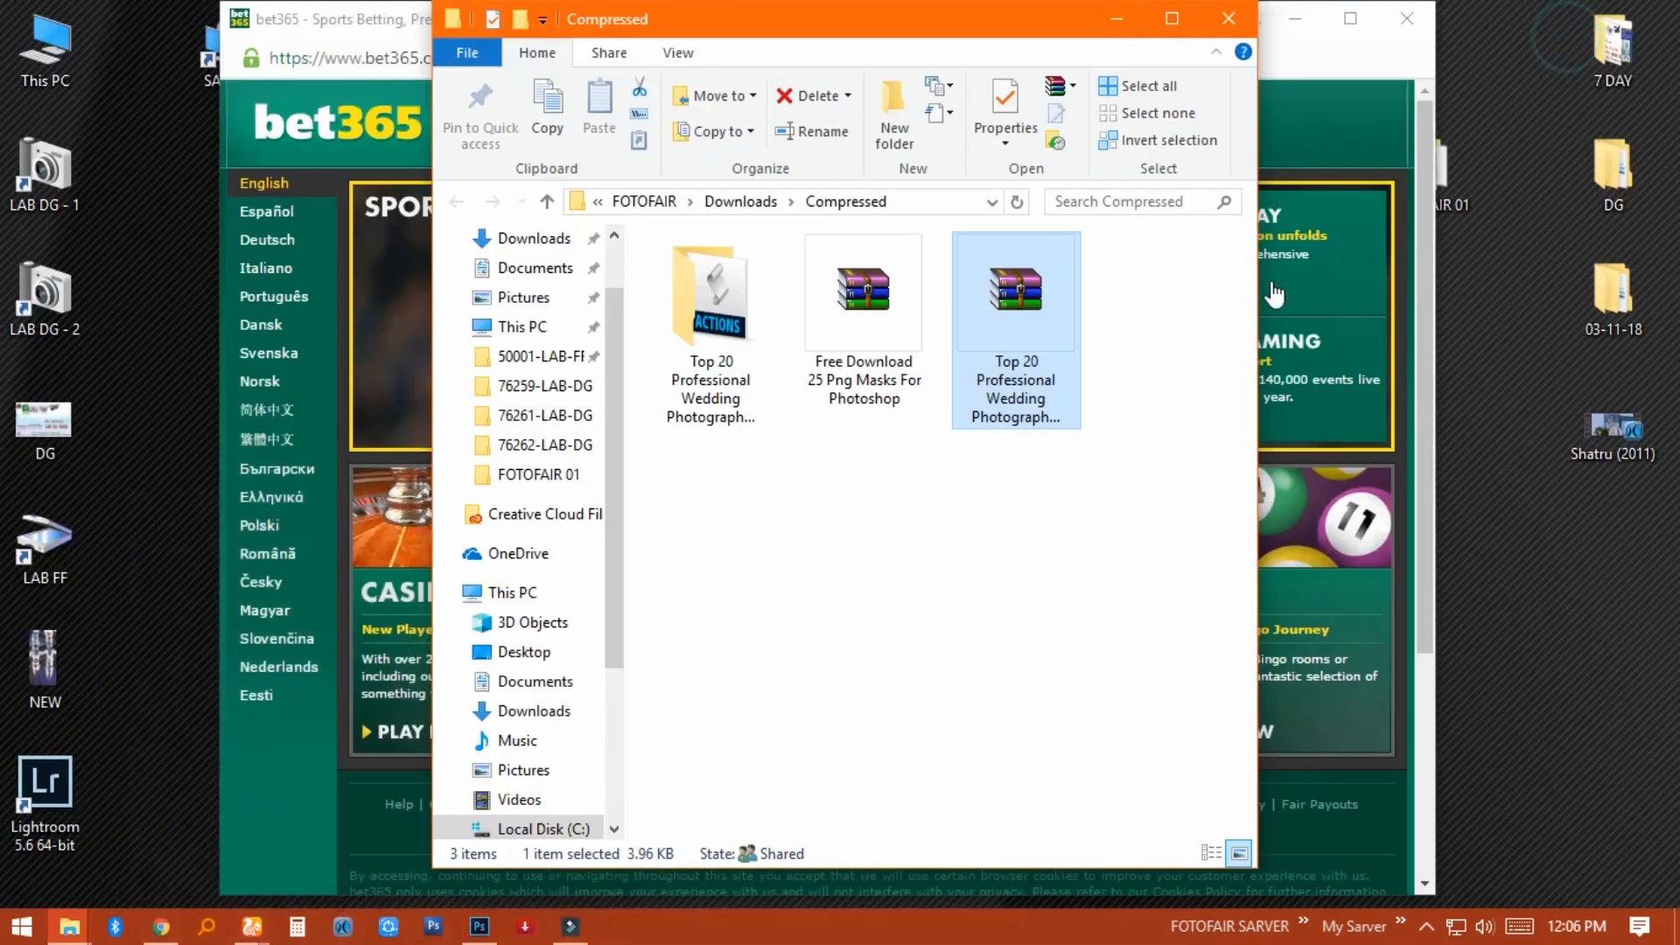
click(1409, 44)
click(1408, 18)
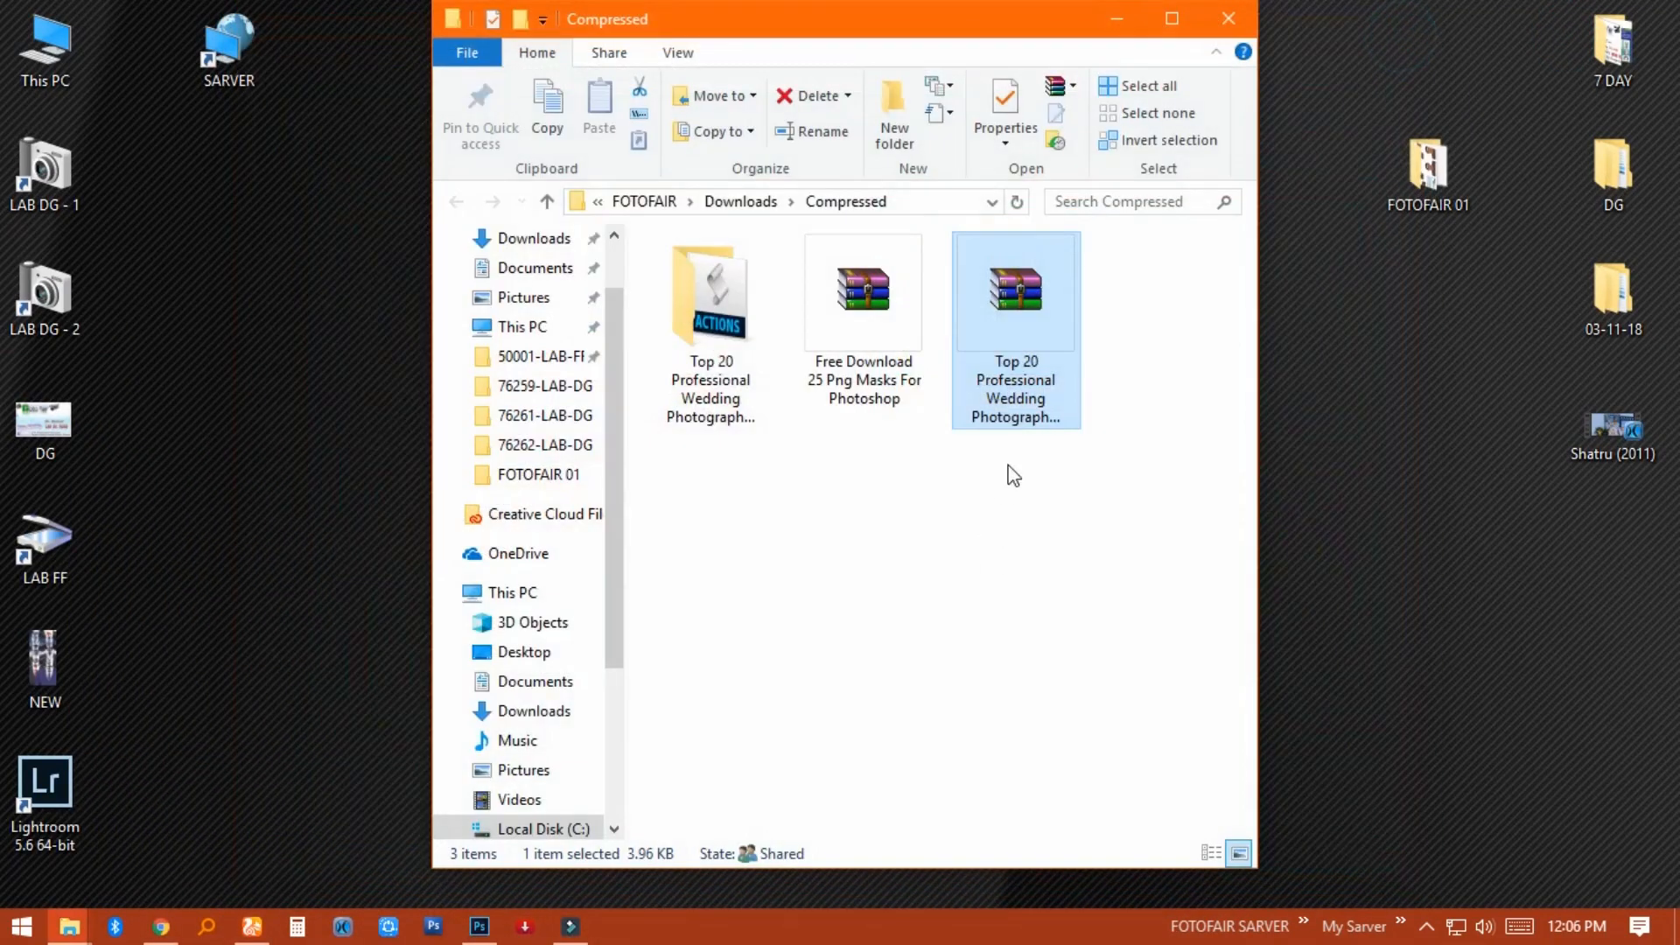
double_click(731, 316)
click(858, 276)
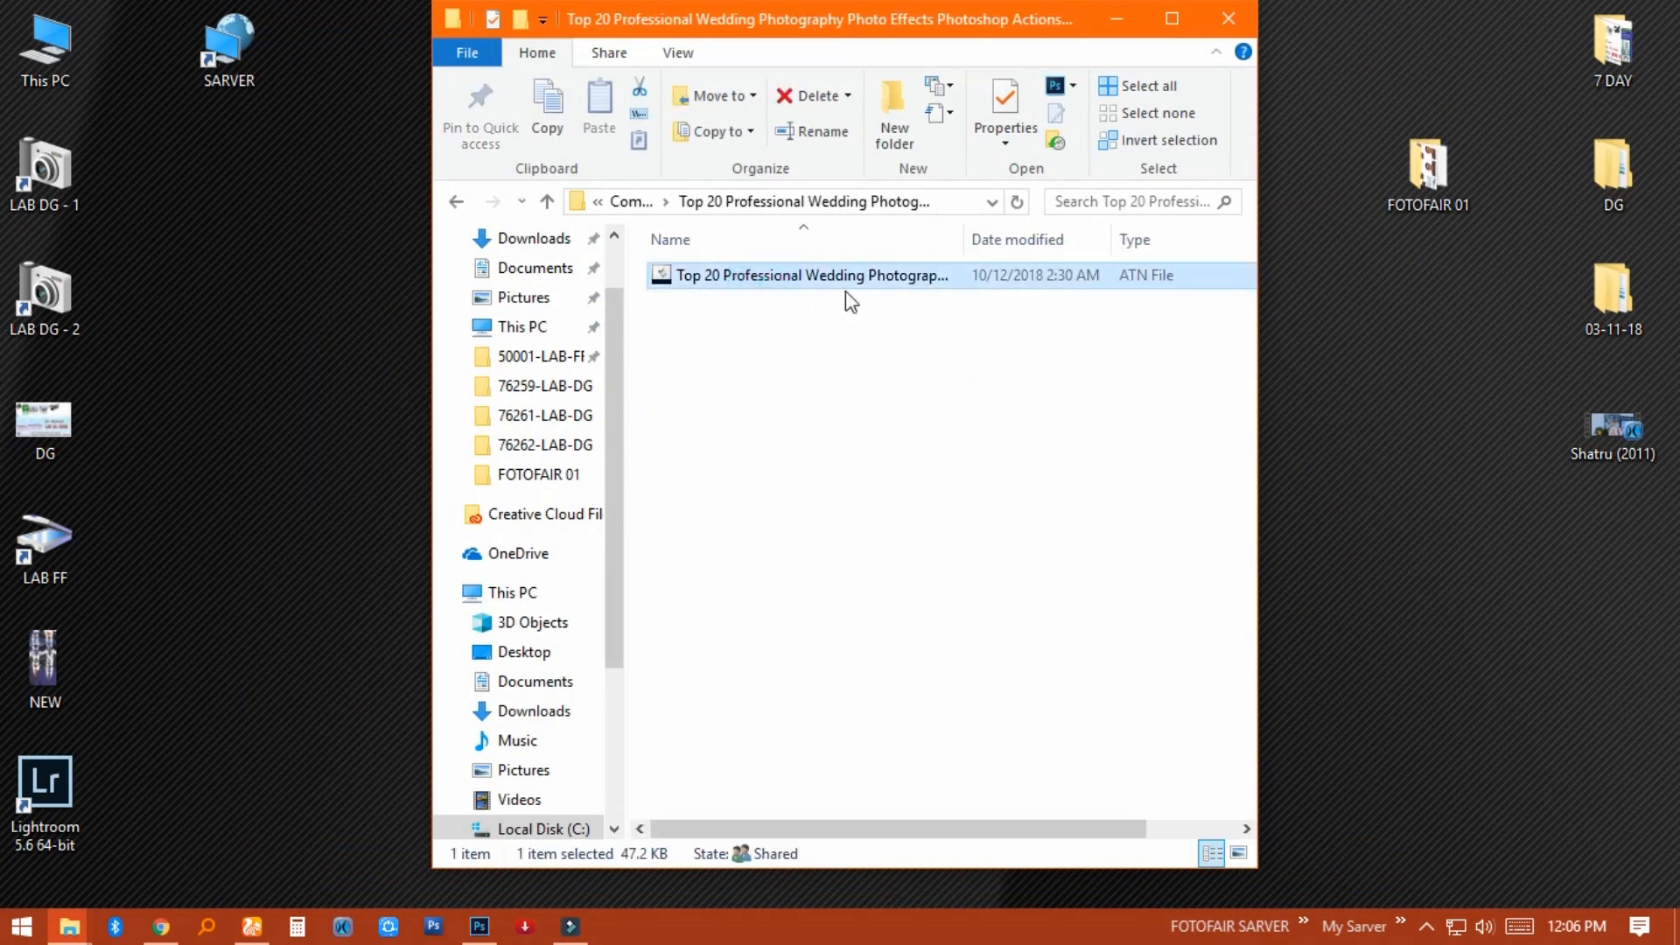
click(761, 510)
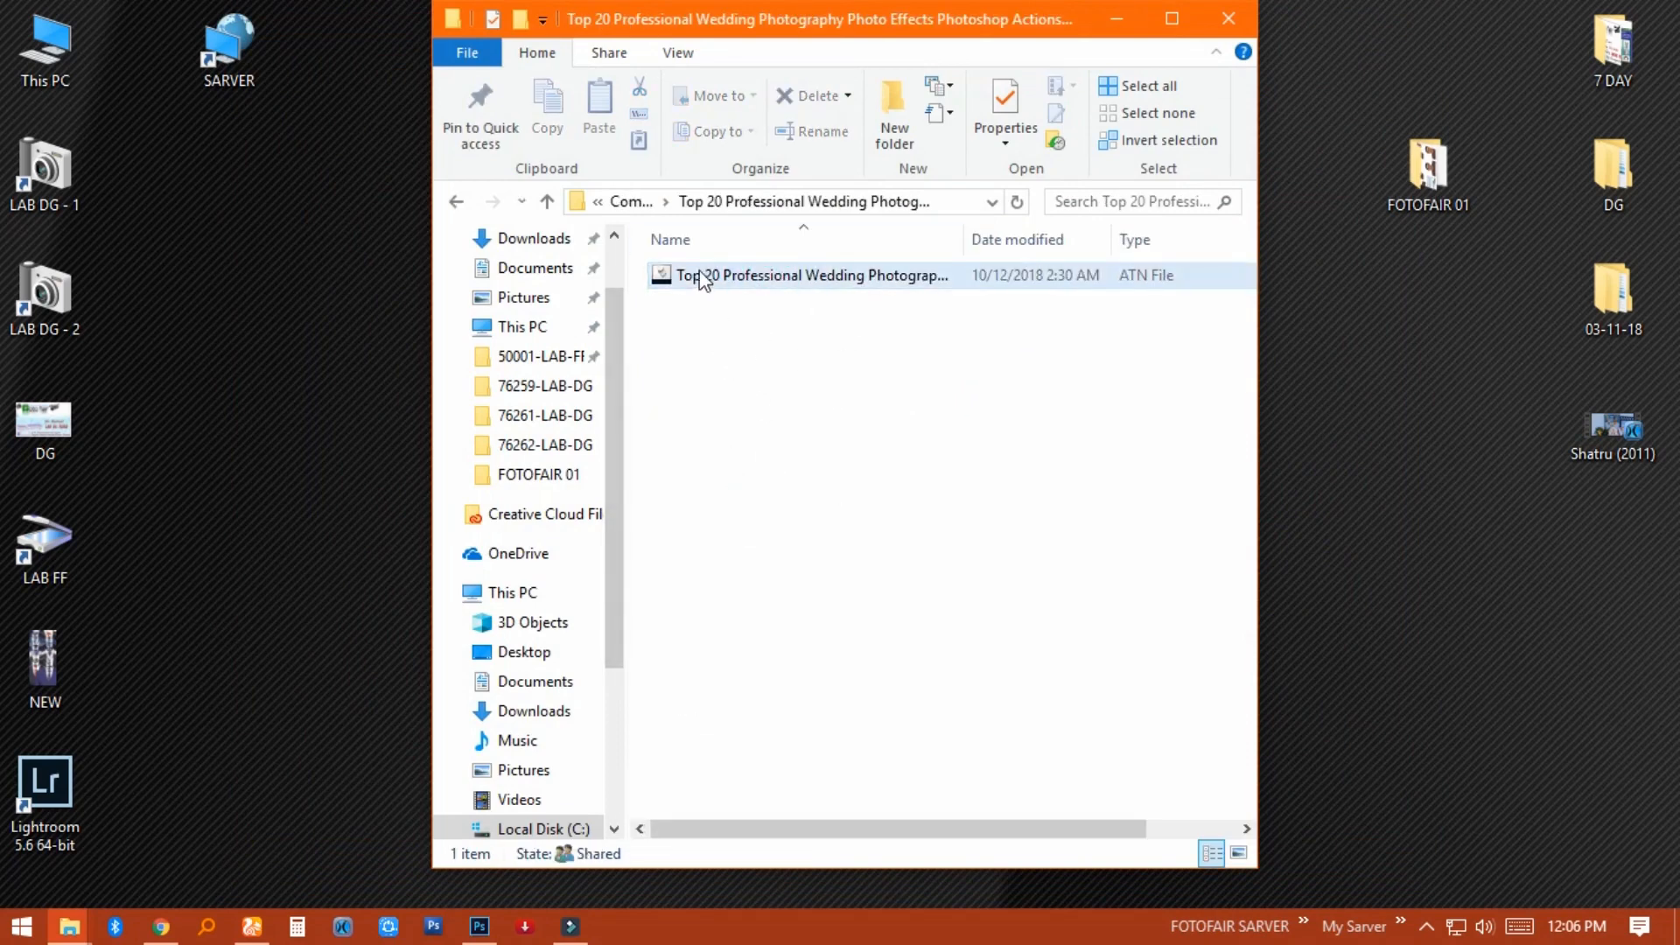
- Switch to Photoshop and show the Actions panel
click(480, 926)
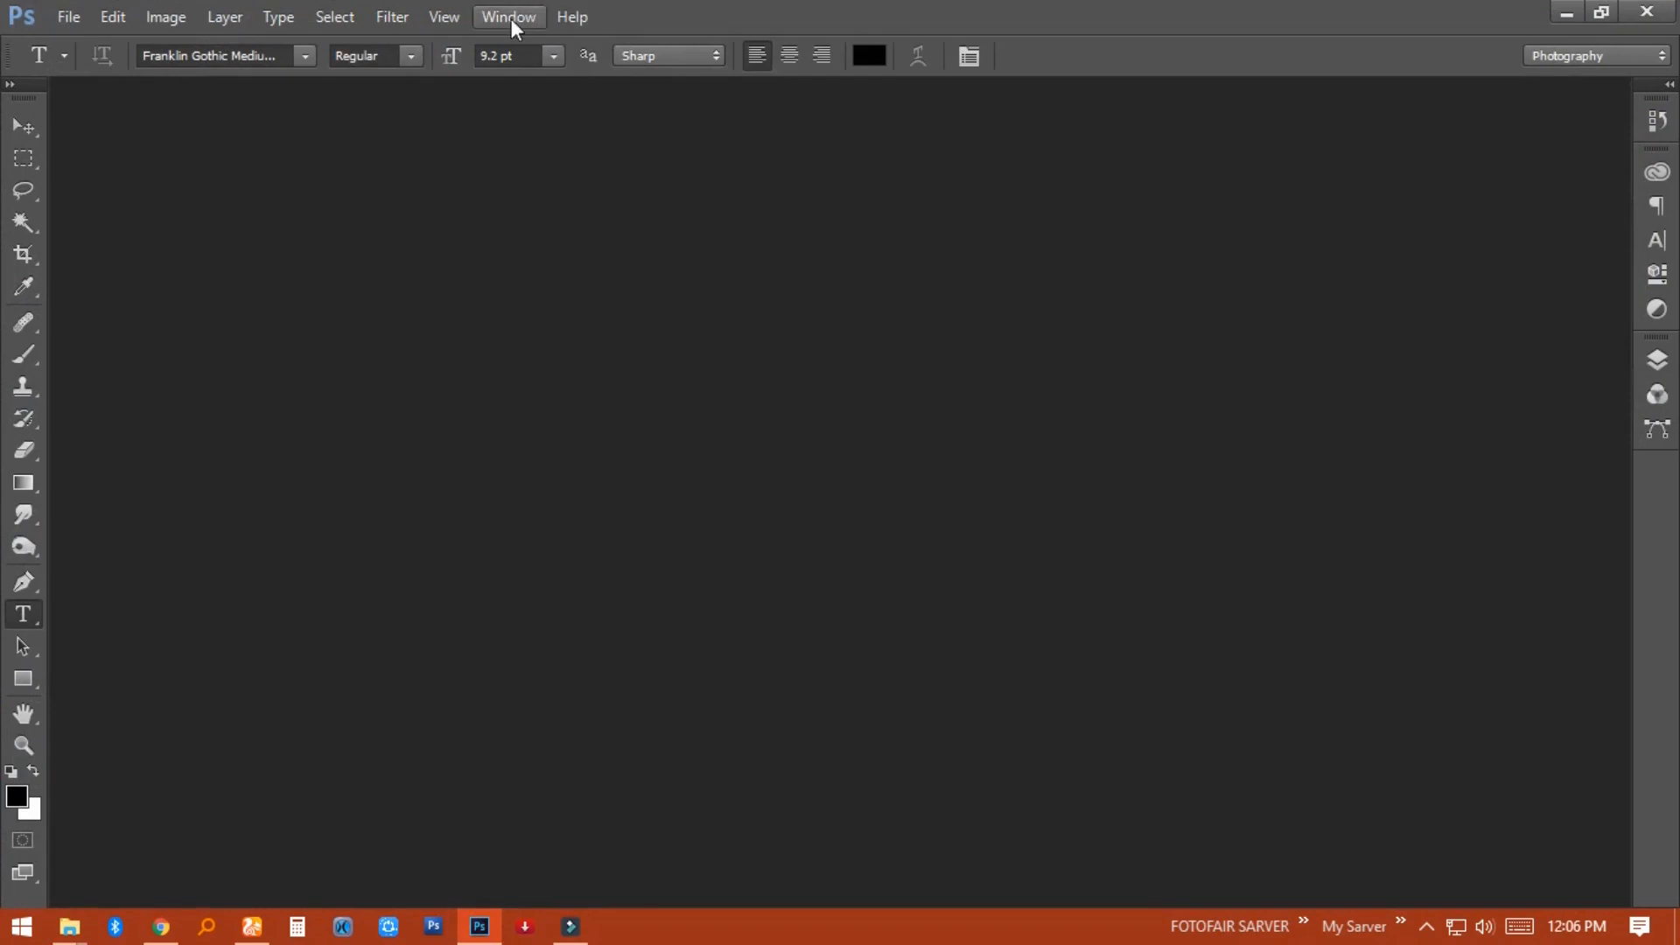
click(511, 19)
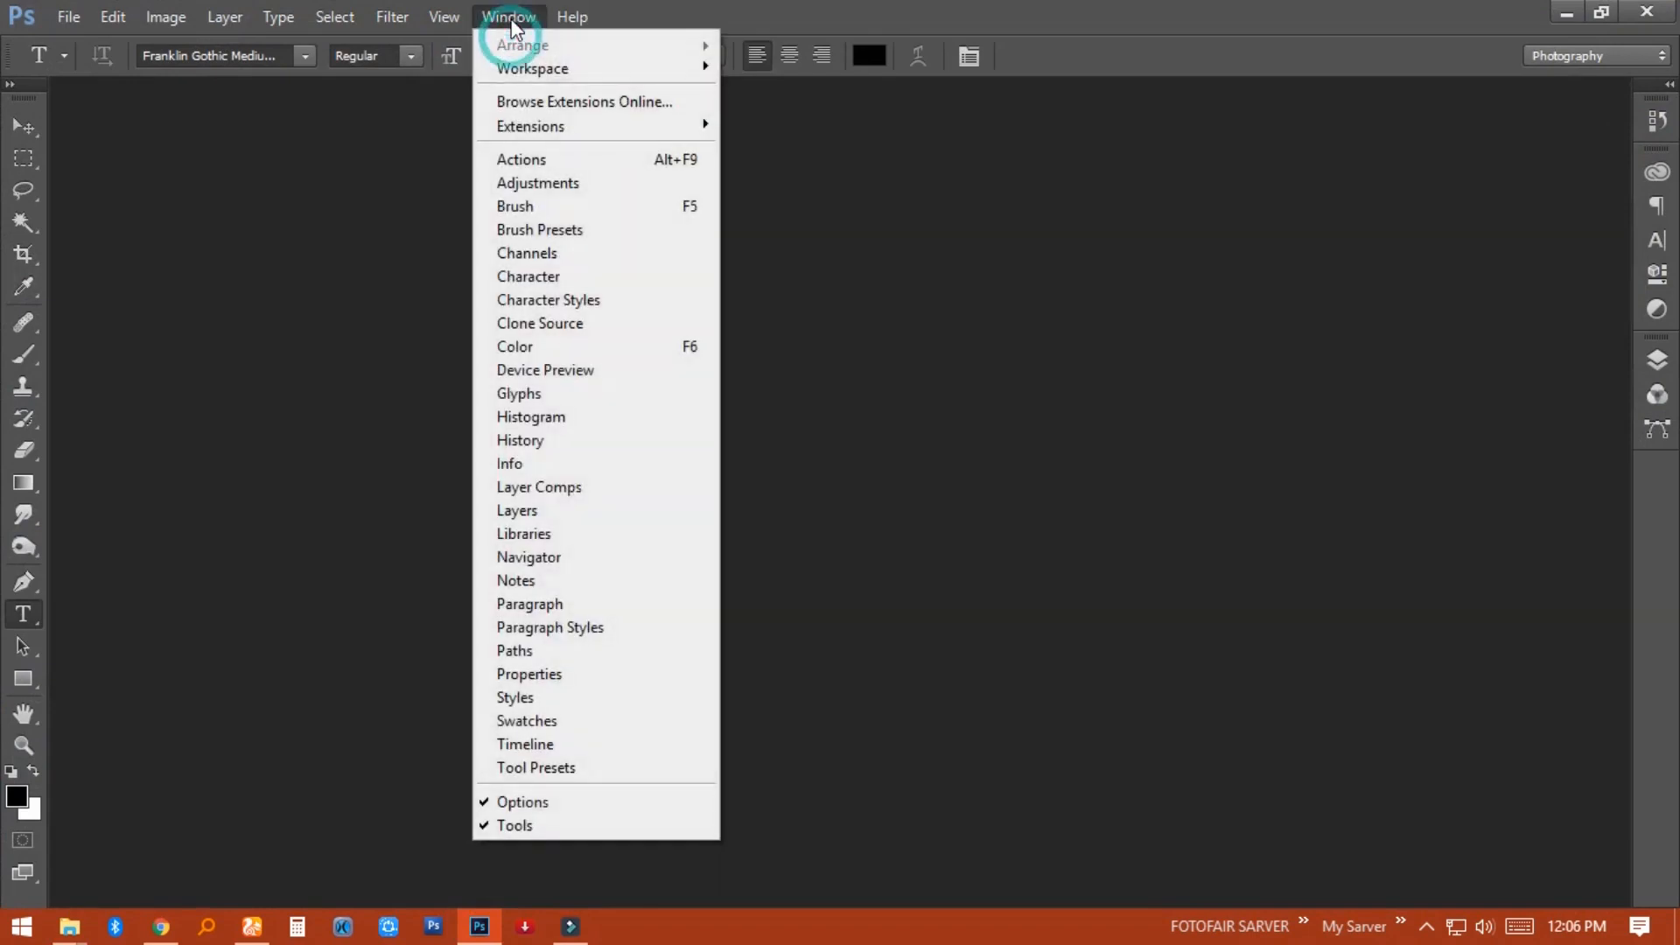
click(569, 158)
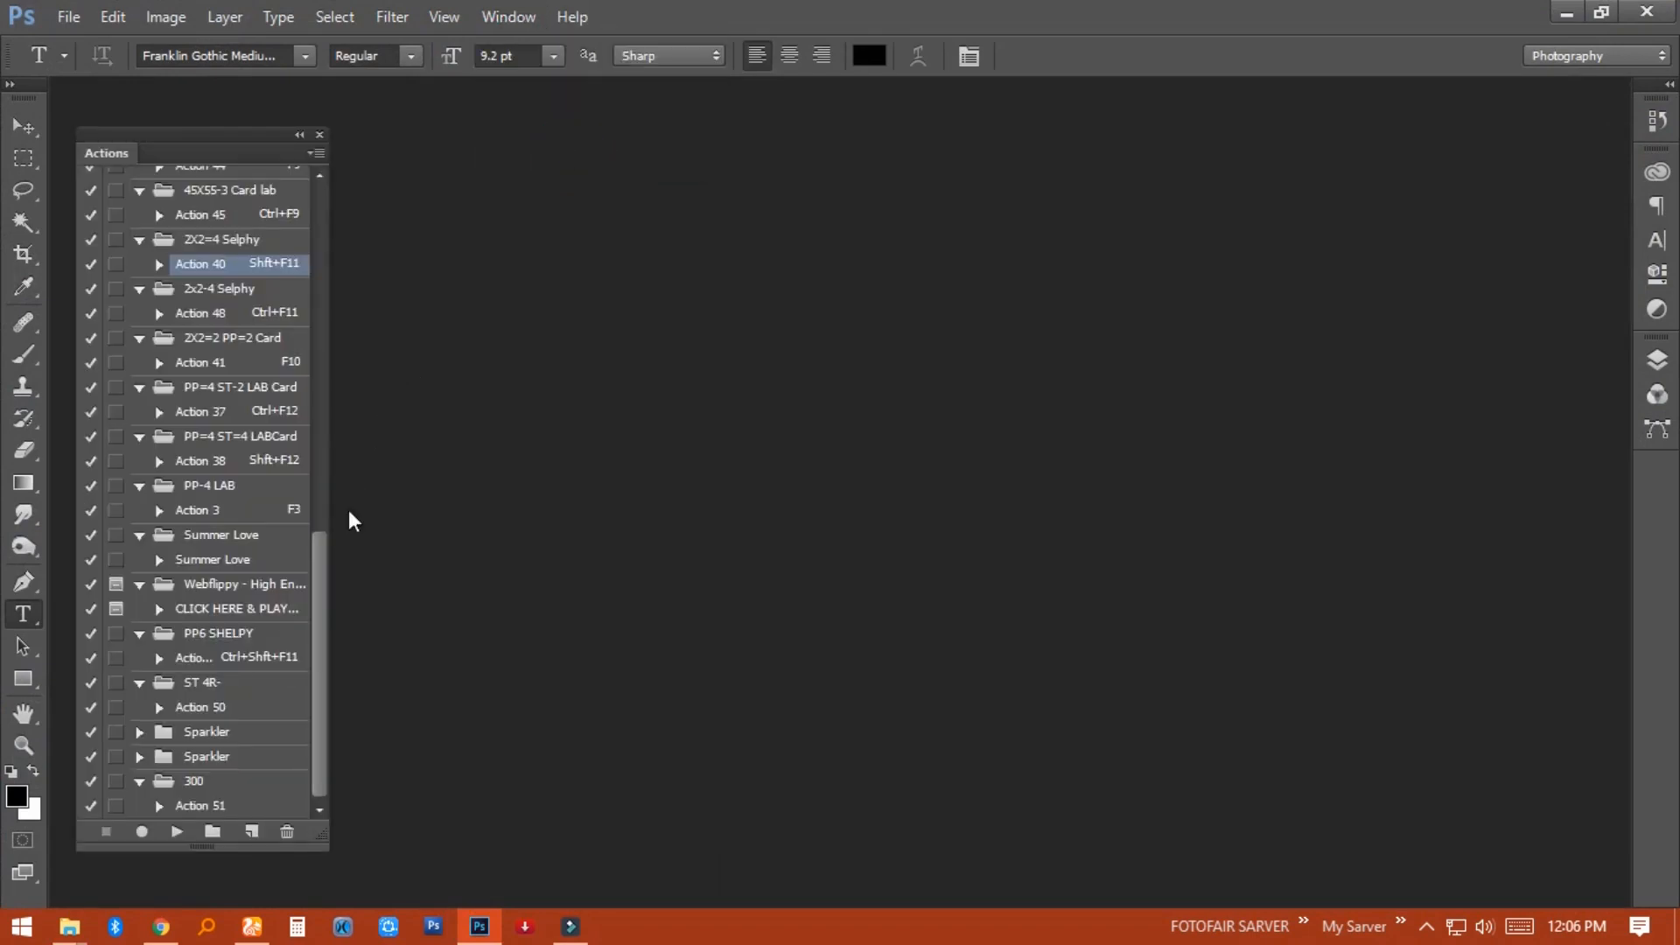
- Load the Top 20 Professional Wedding ATN file from Downloads\Compressed and expand the new set to list its actions
click(314, 153)
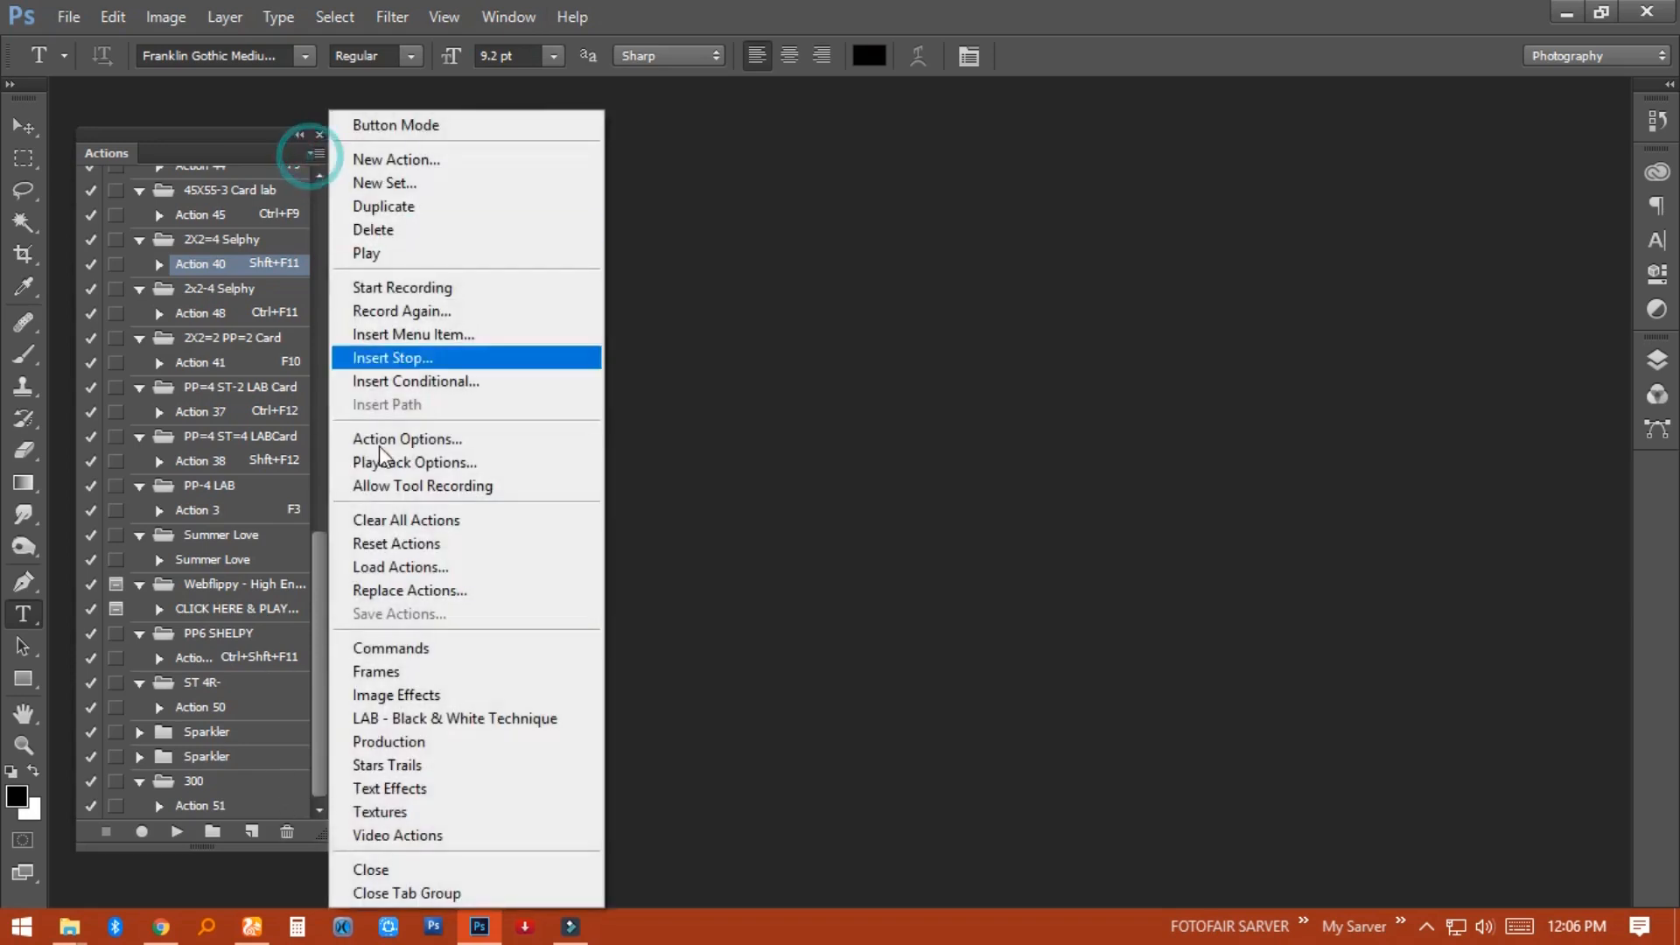
click(381, 568)
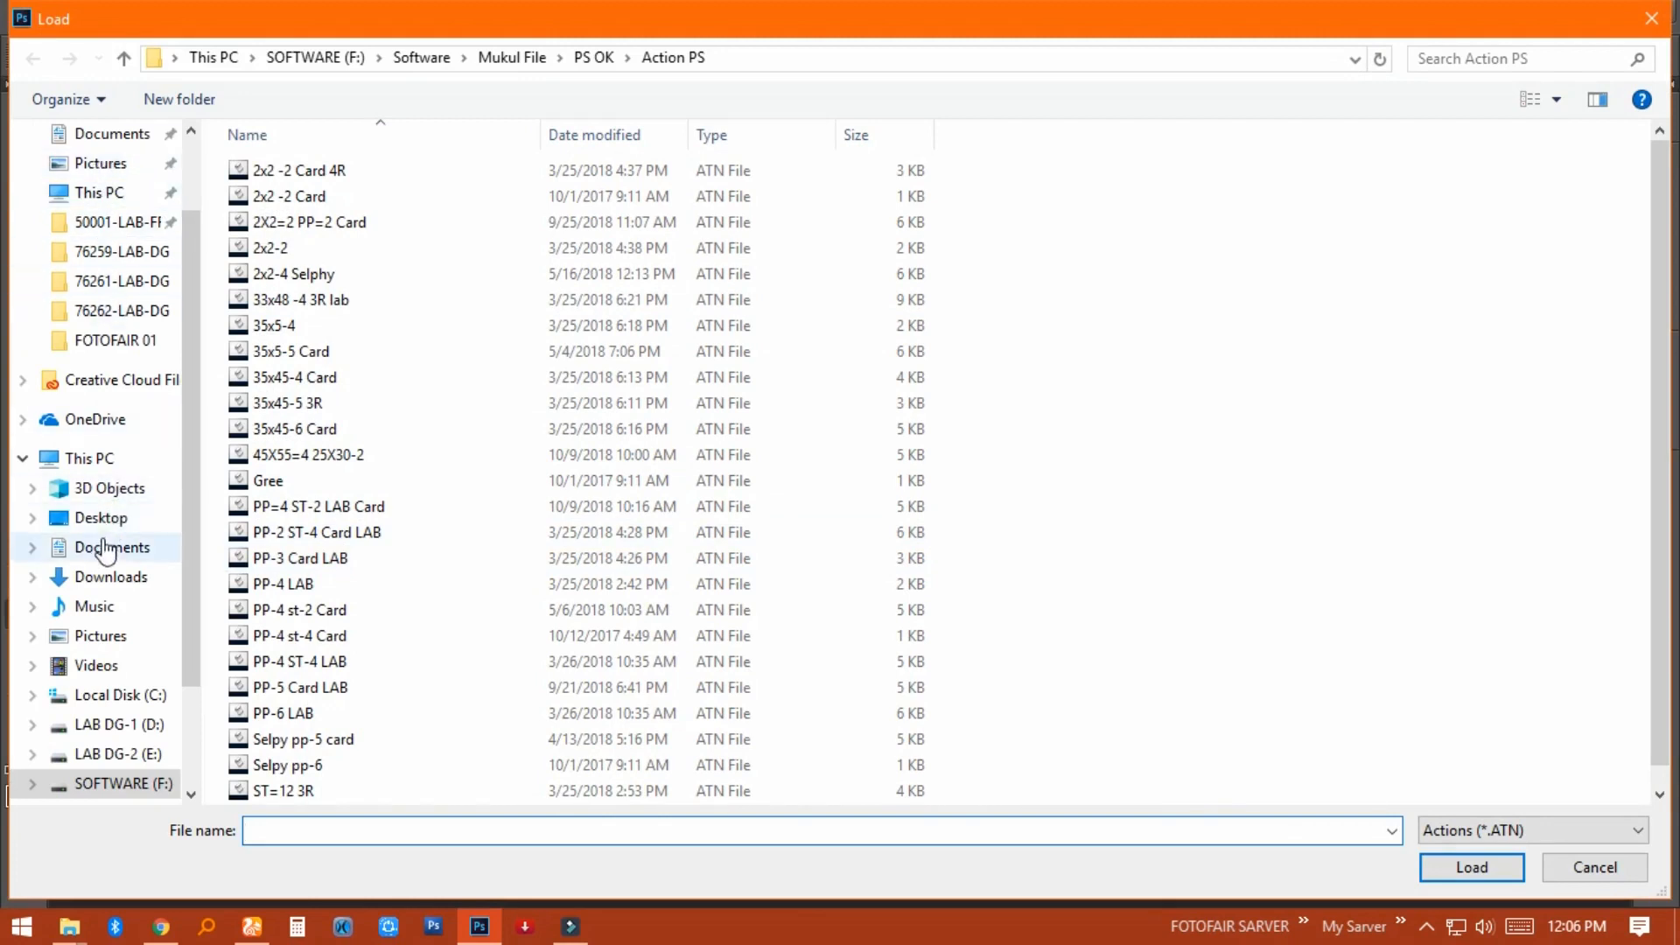
click(105, 577)
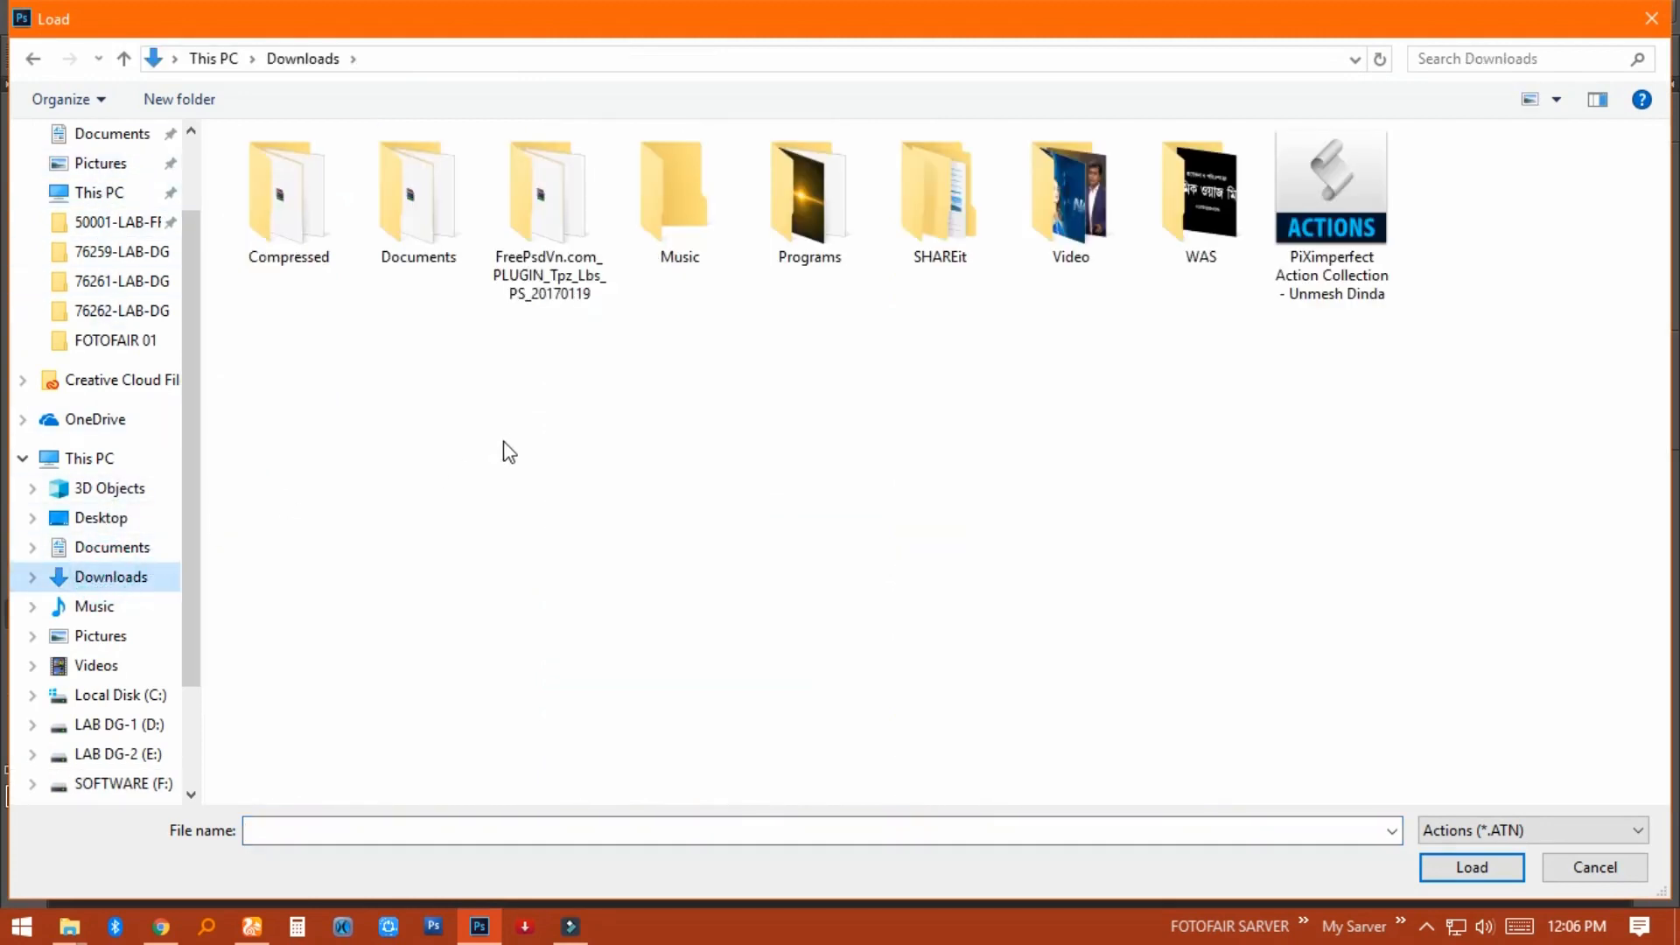
double_click(288, 199)
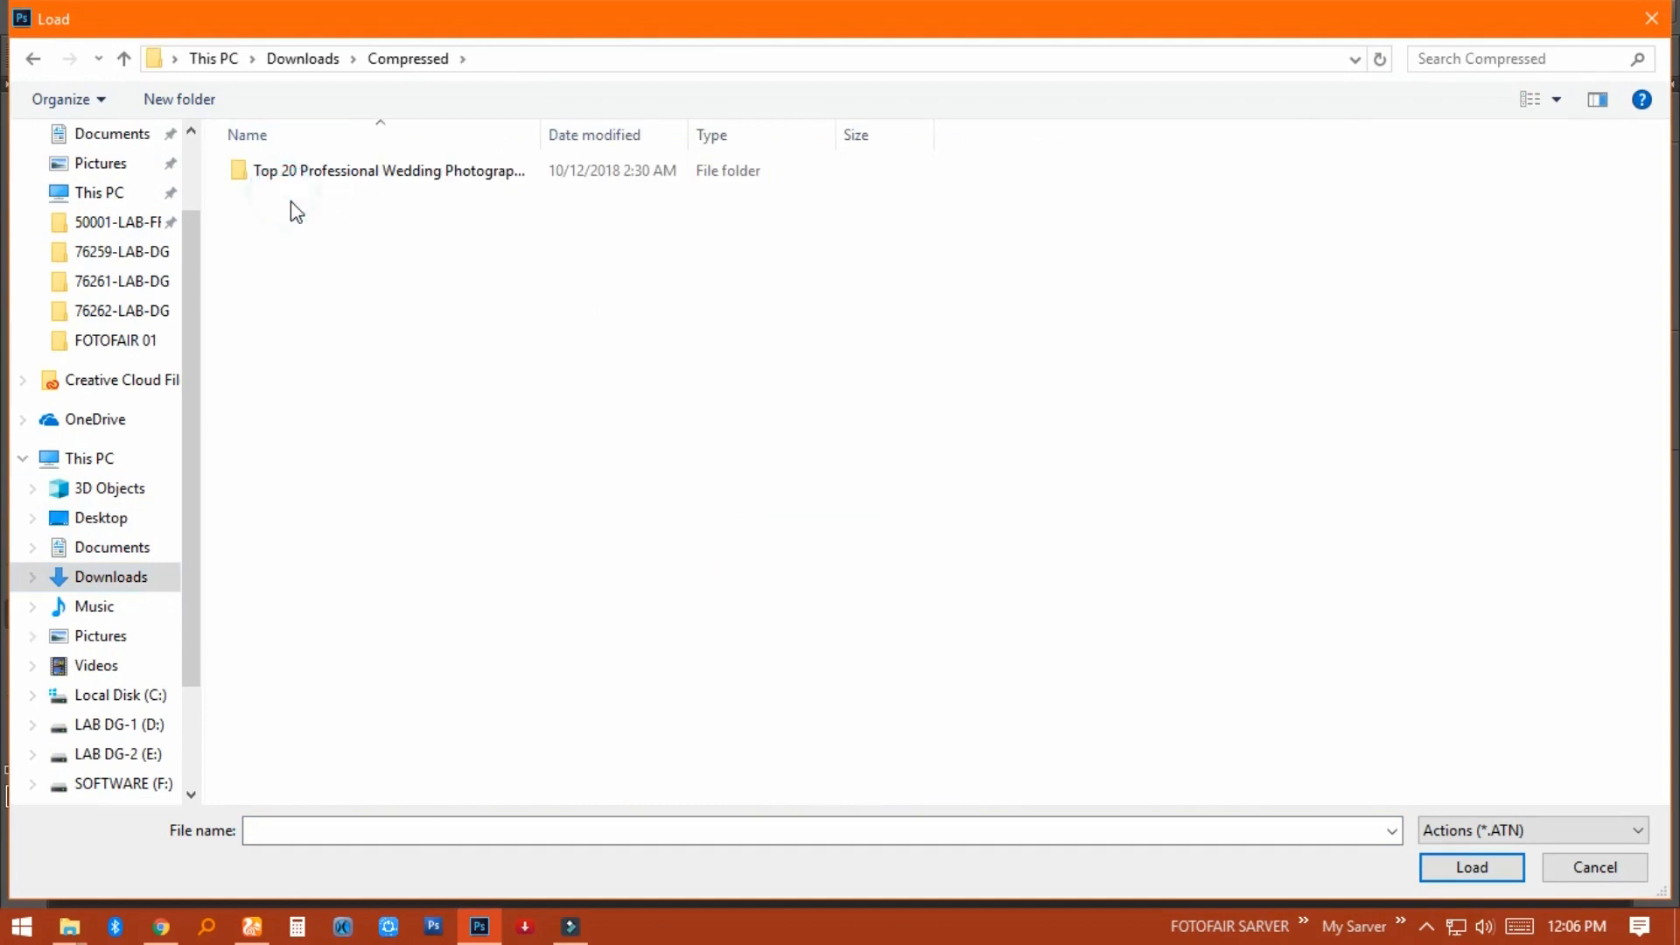
double_click(303, 181)
double_click(300, 181)
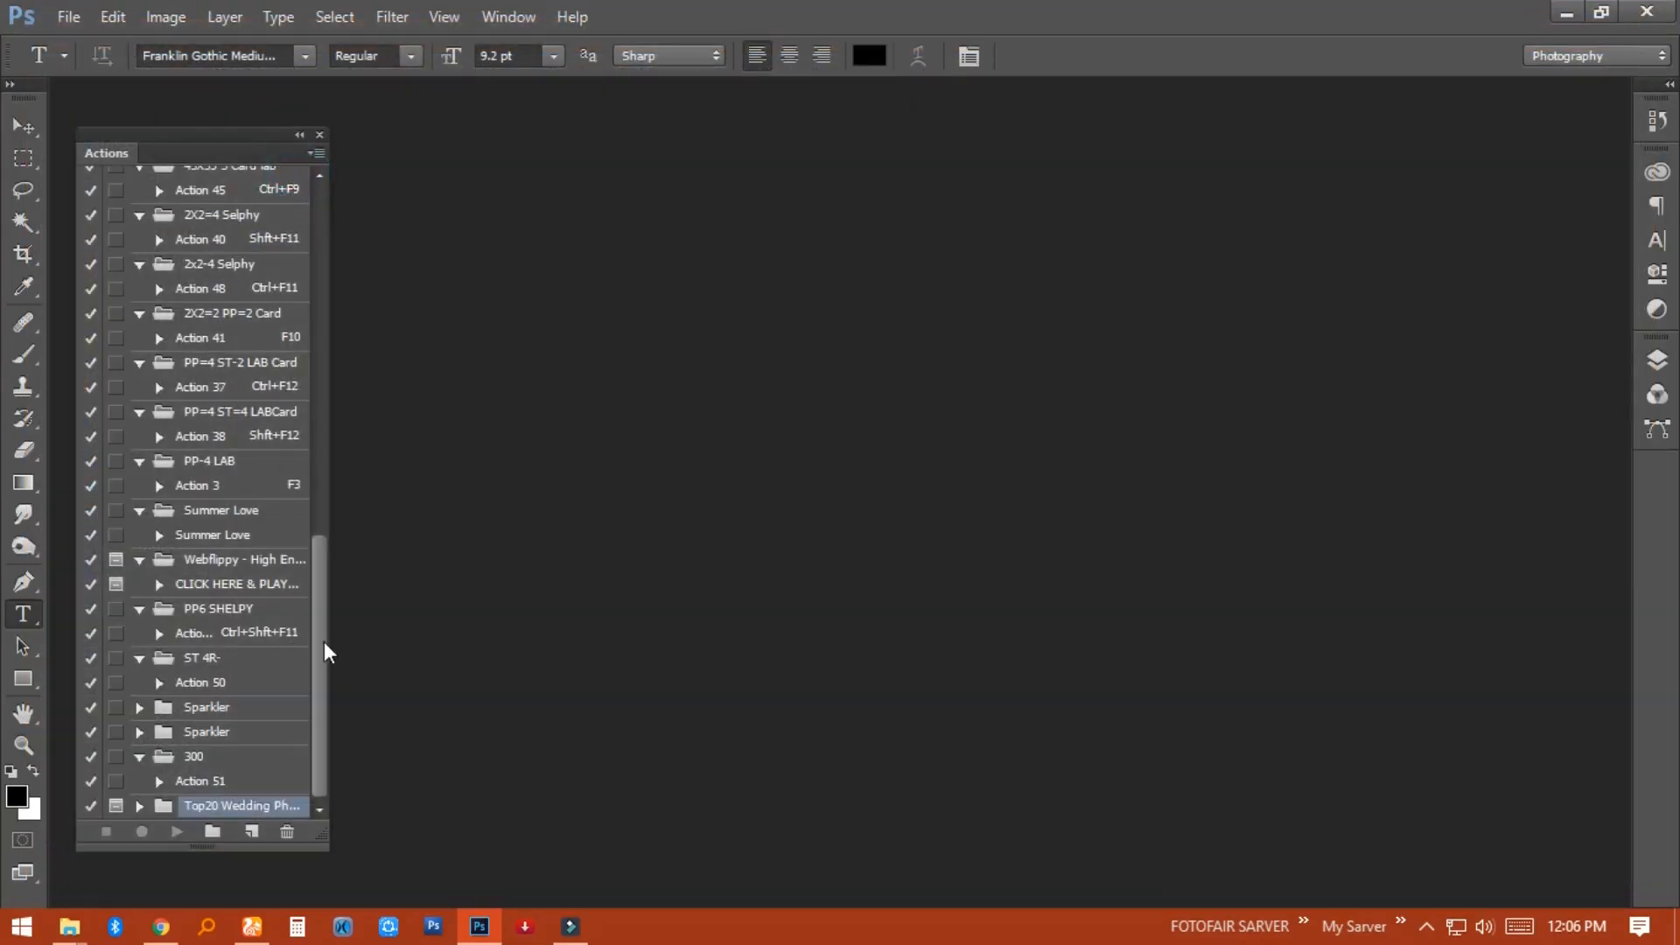
click(139, 806)
drag(313, 584, 322, 751)
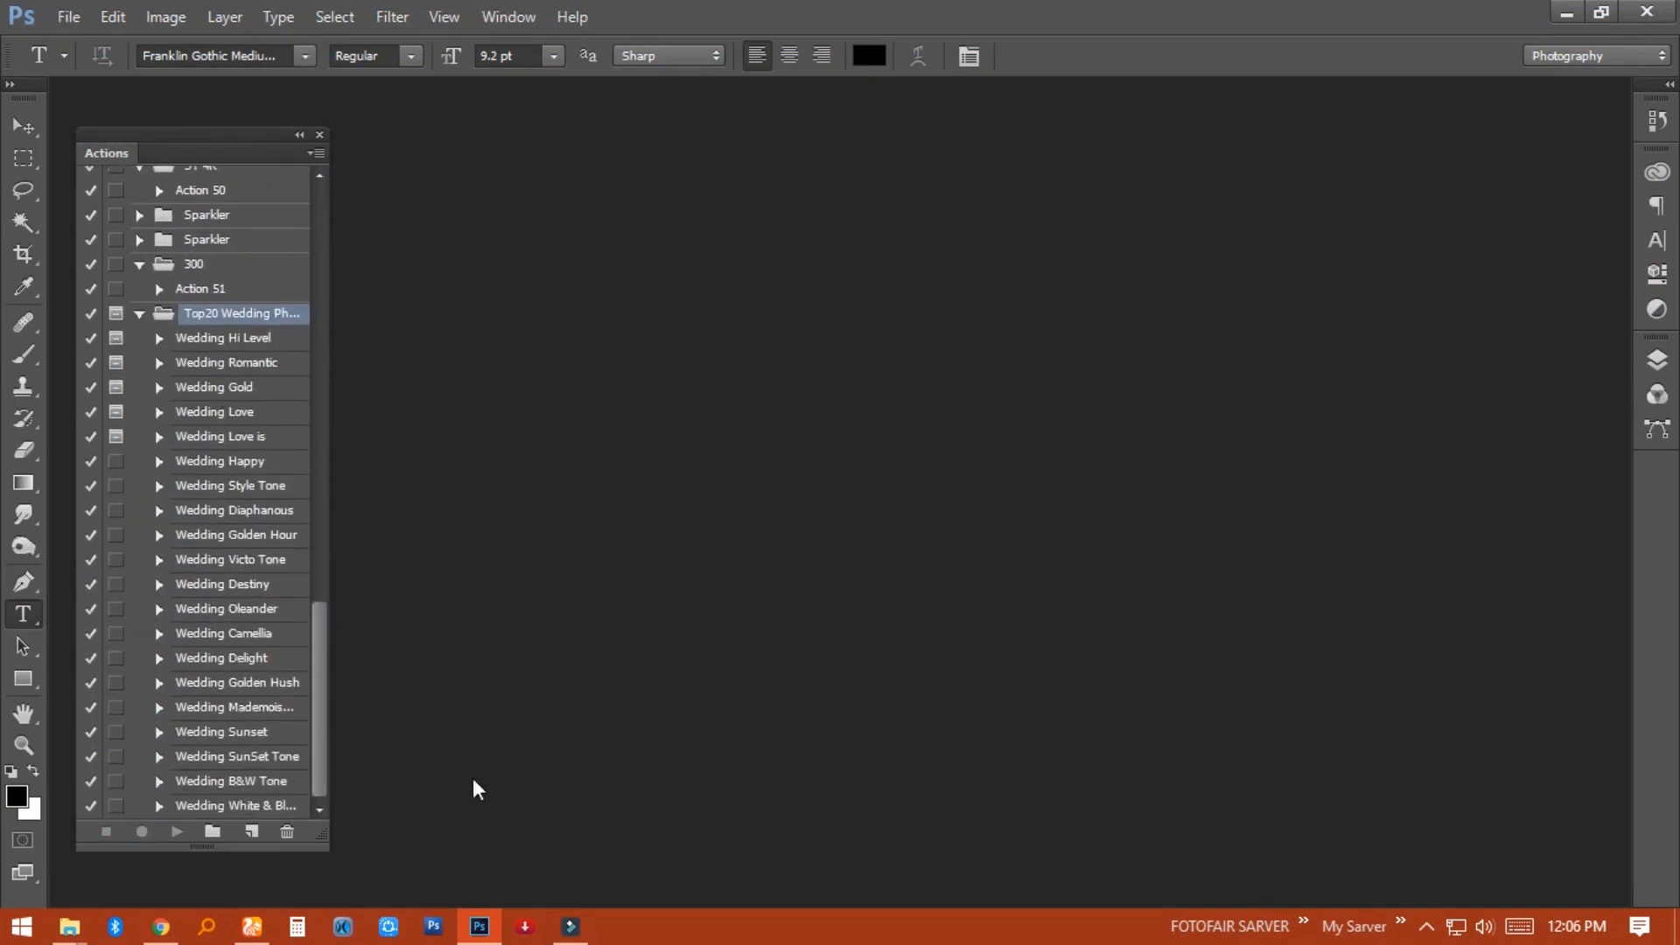
- Open the photo IMG_8504 from the DCIM\STEL folder in Adobe Photoshop CC 2015
mouse_move(69, 927)
click(392, 822)
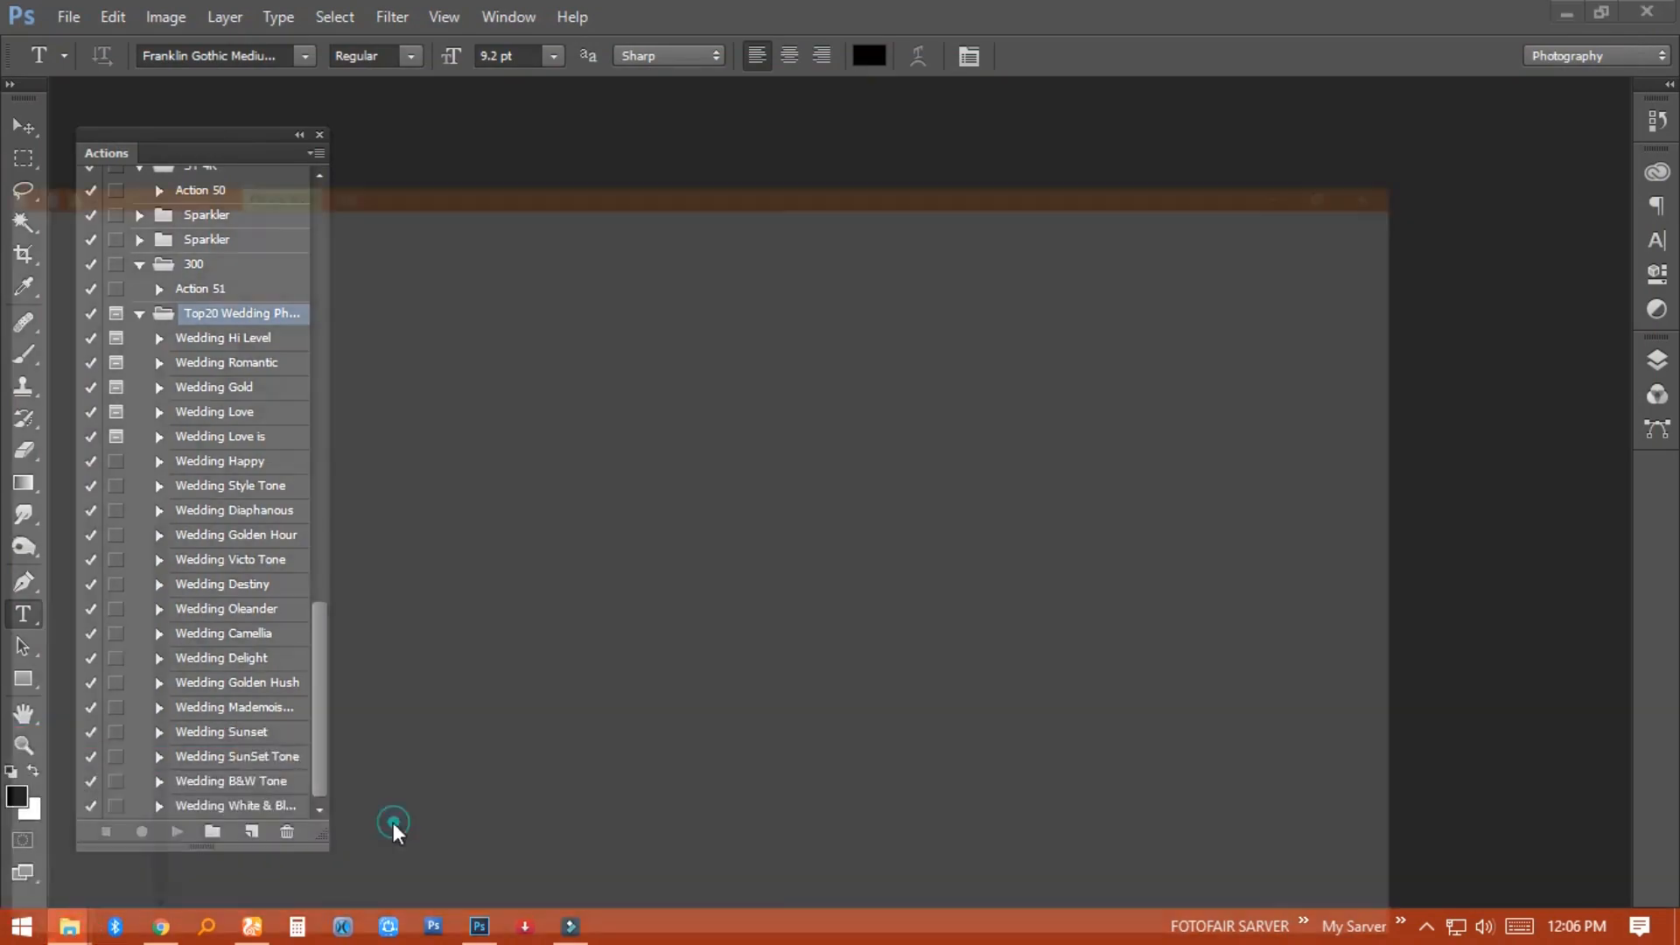
mouse_move(1673, 351)
mouse_down()
mouse_move(1673, 447)
mouse_move(1676, 329)
mouse_move(1676, 344)
mouse_up()
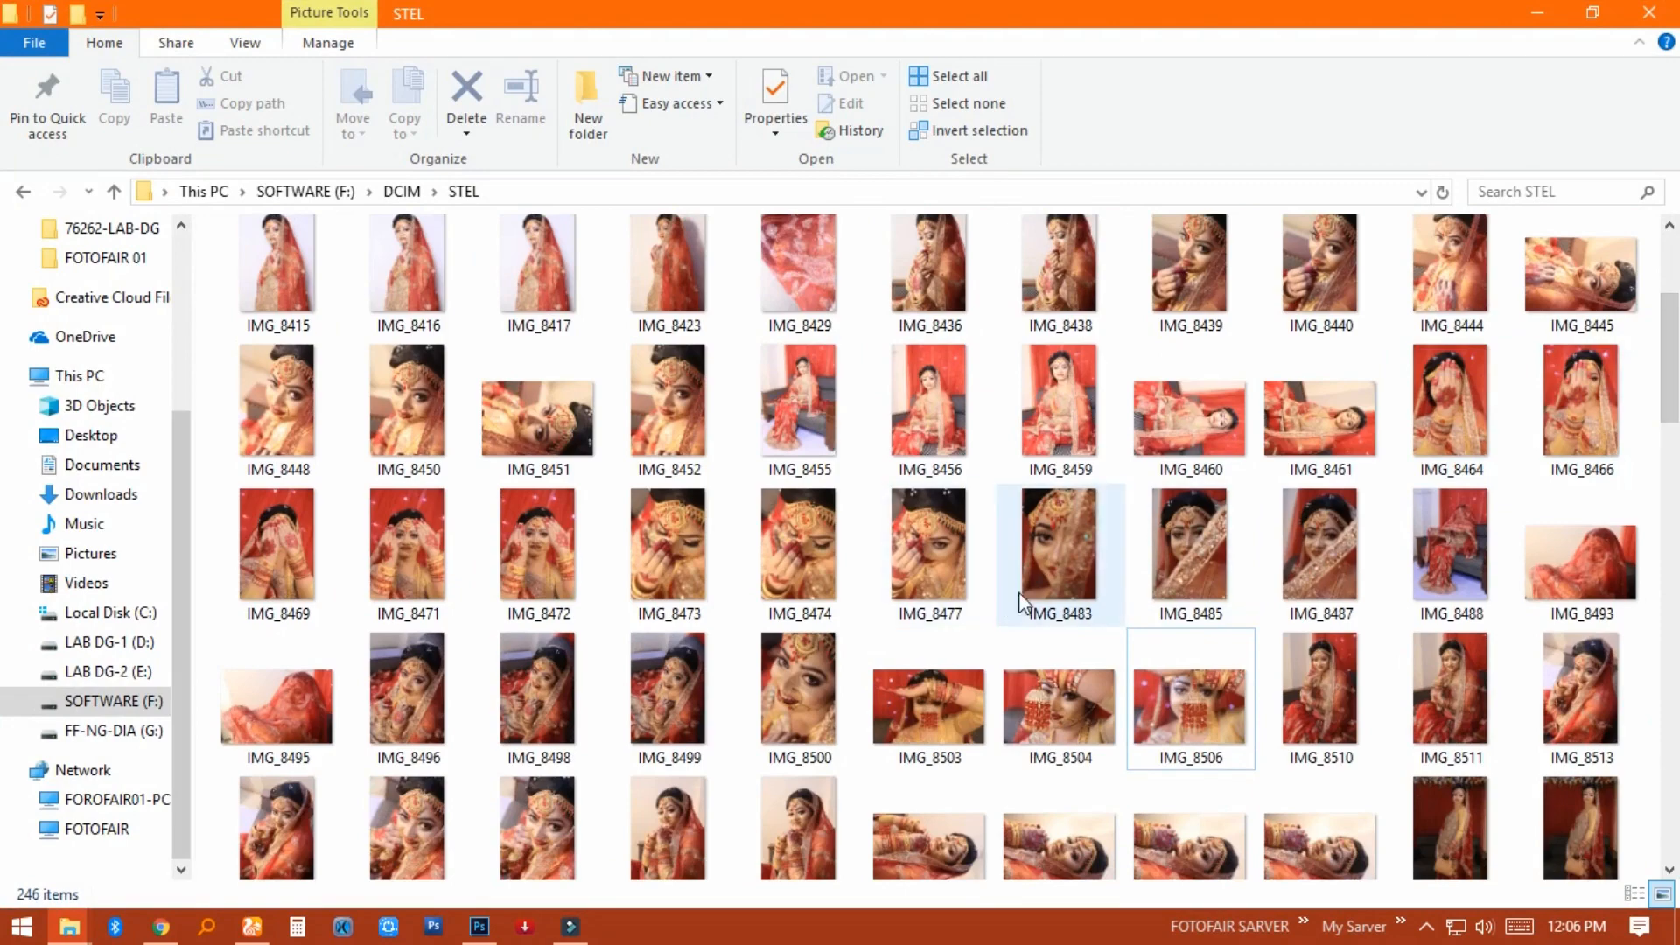
click(1074, 721)
right_click(1074, 721)
mouse_move(1176, 529)
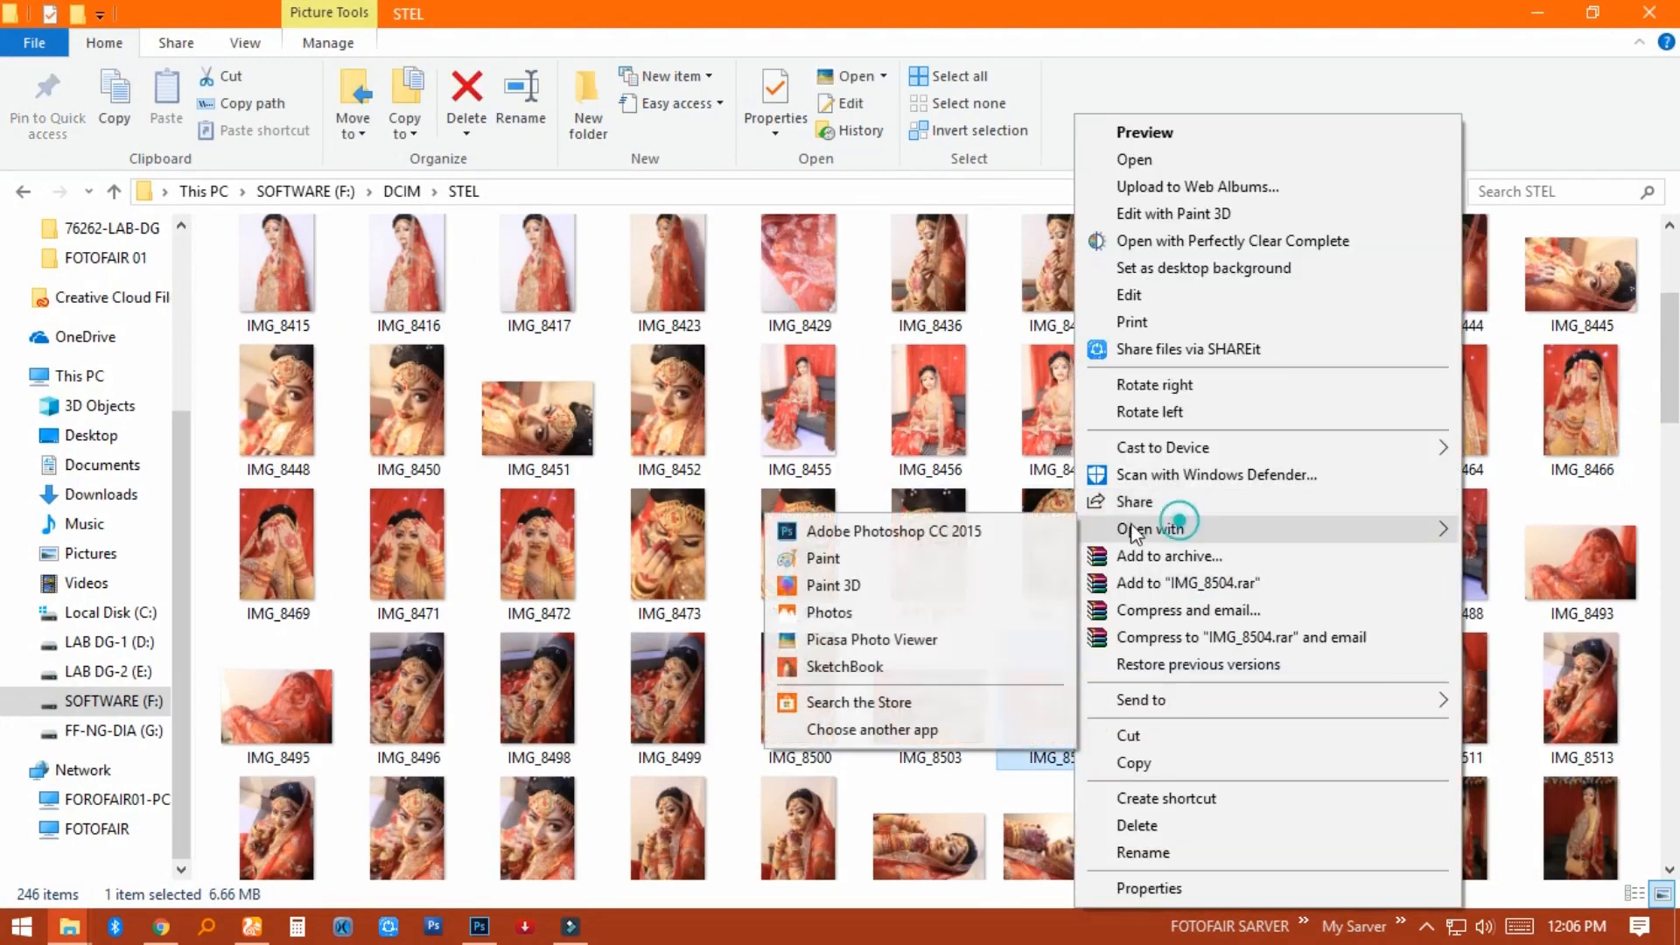
click(982, 531)
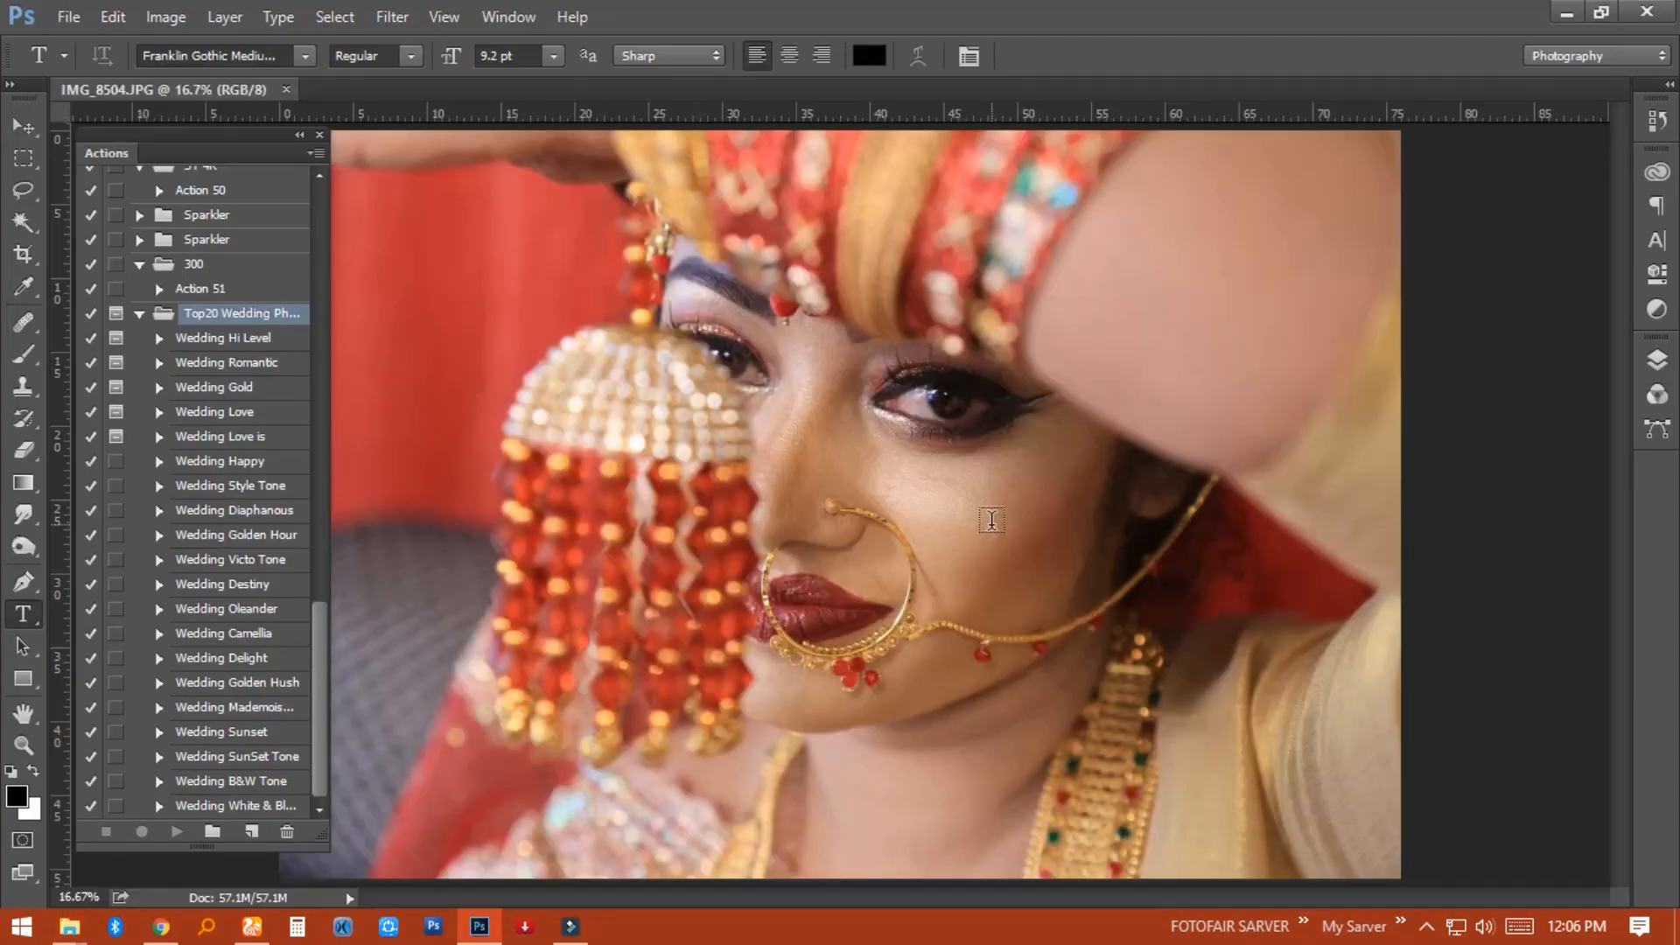
- Apply the Wedding Hi Level action to the bridal photo, continuing past the action's message
click(23, 126)
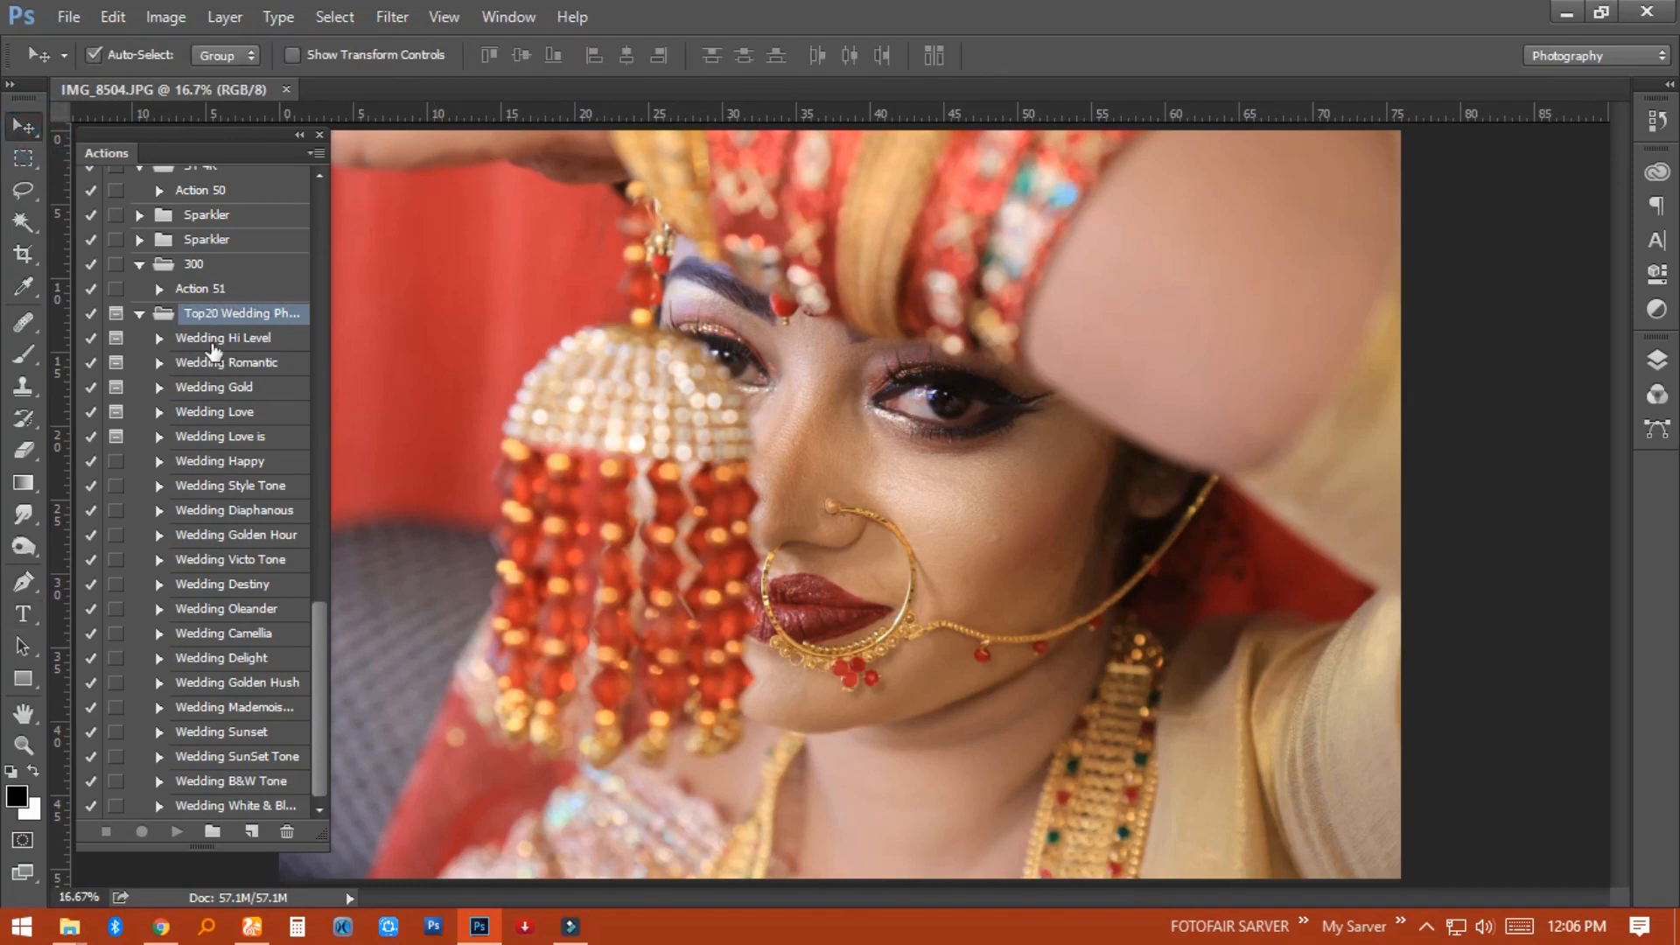
click(212, 348)
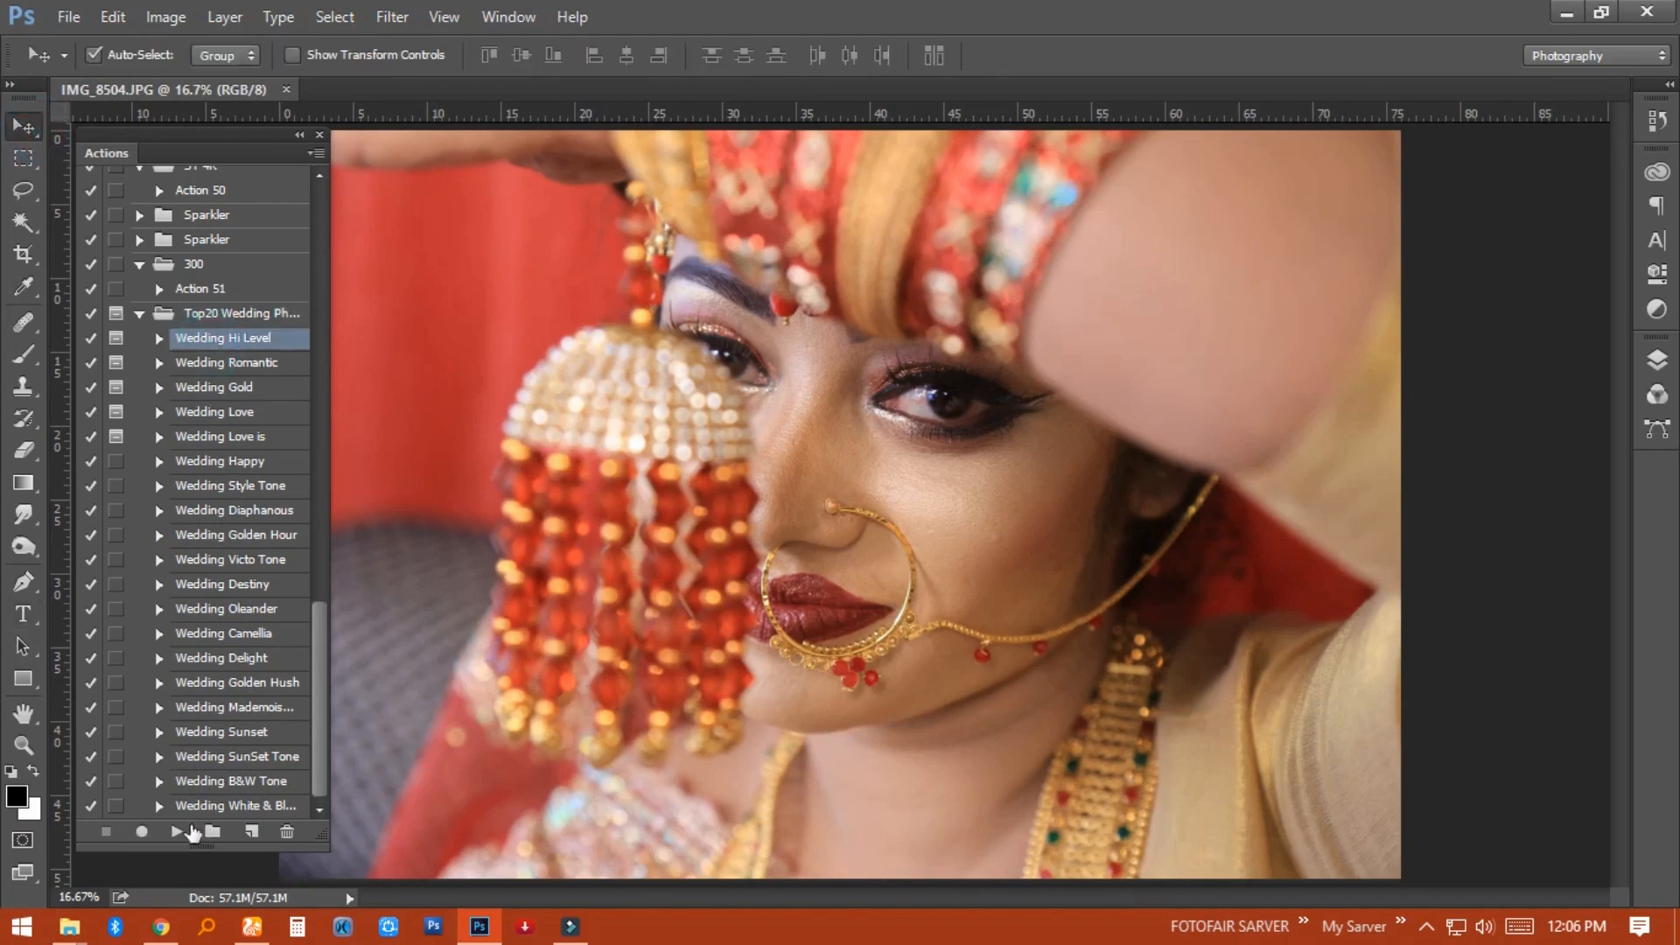
click(176, 831)
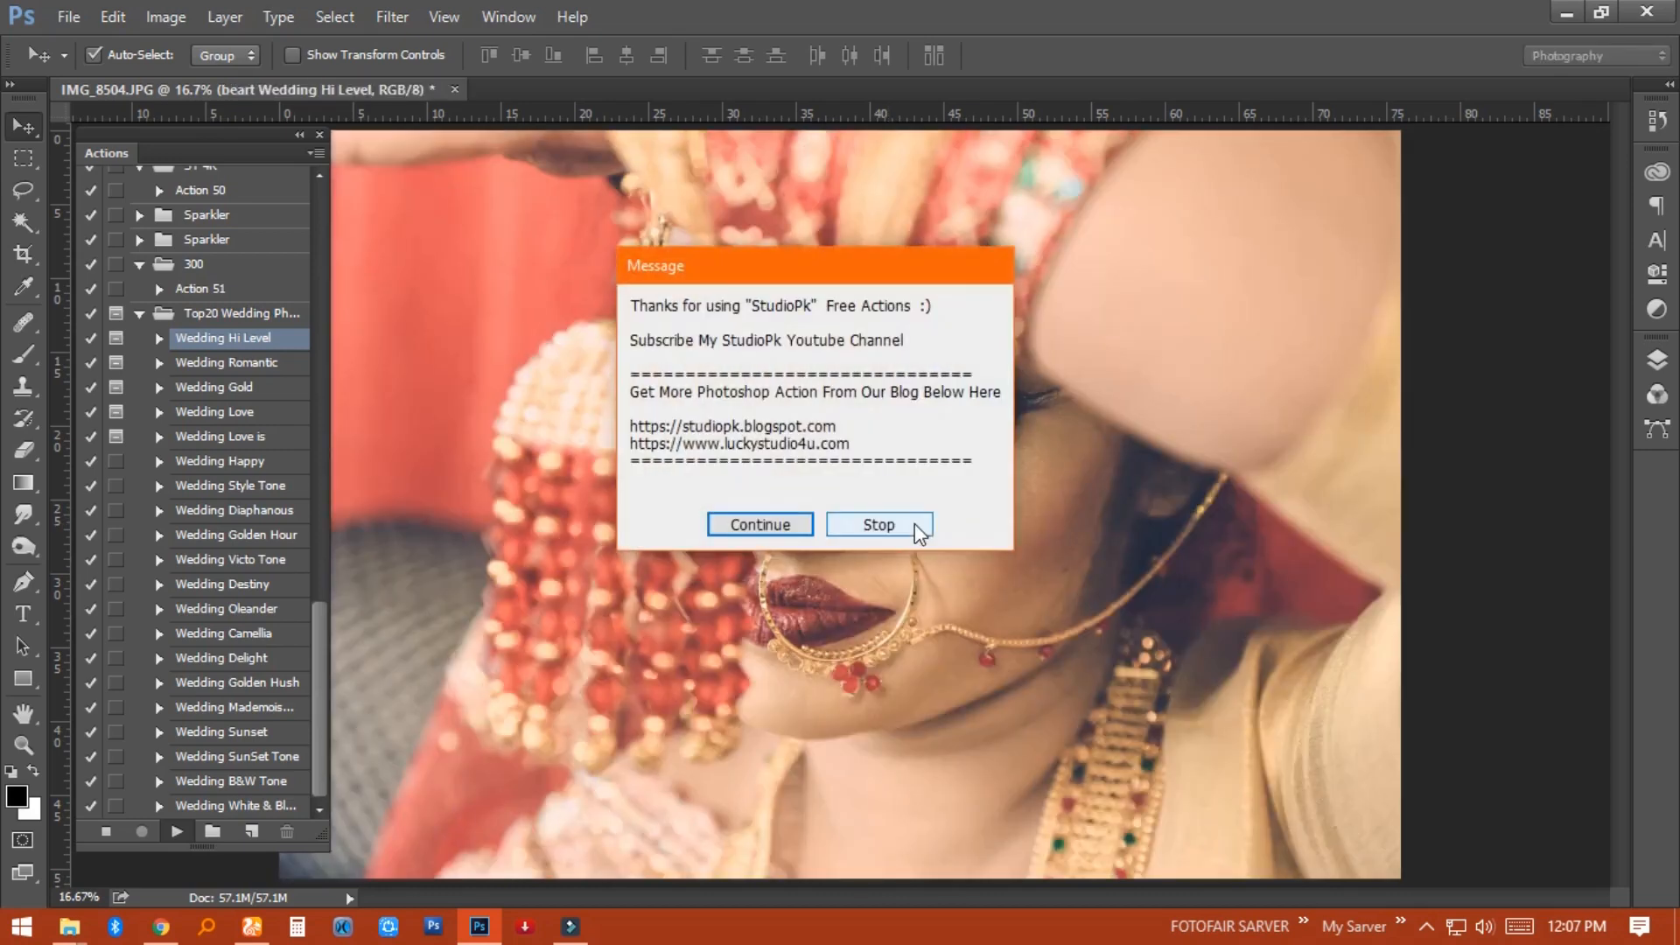
click(792, 523)
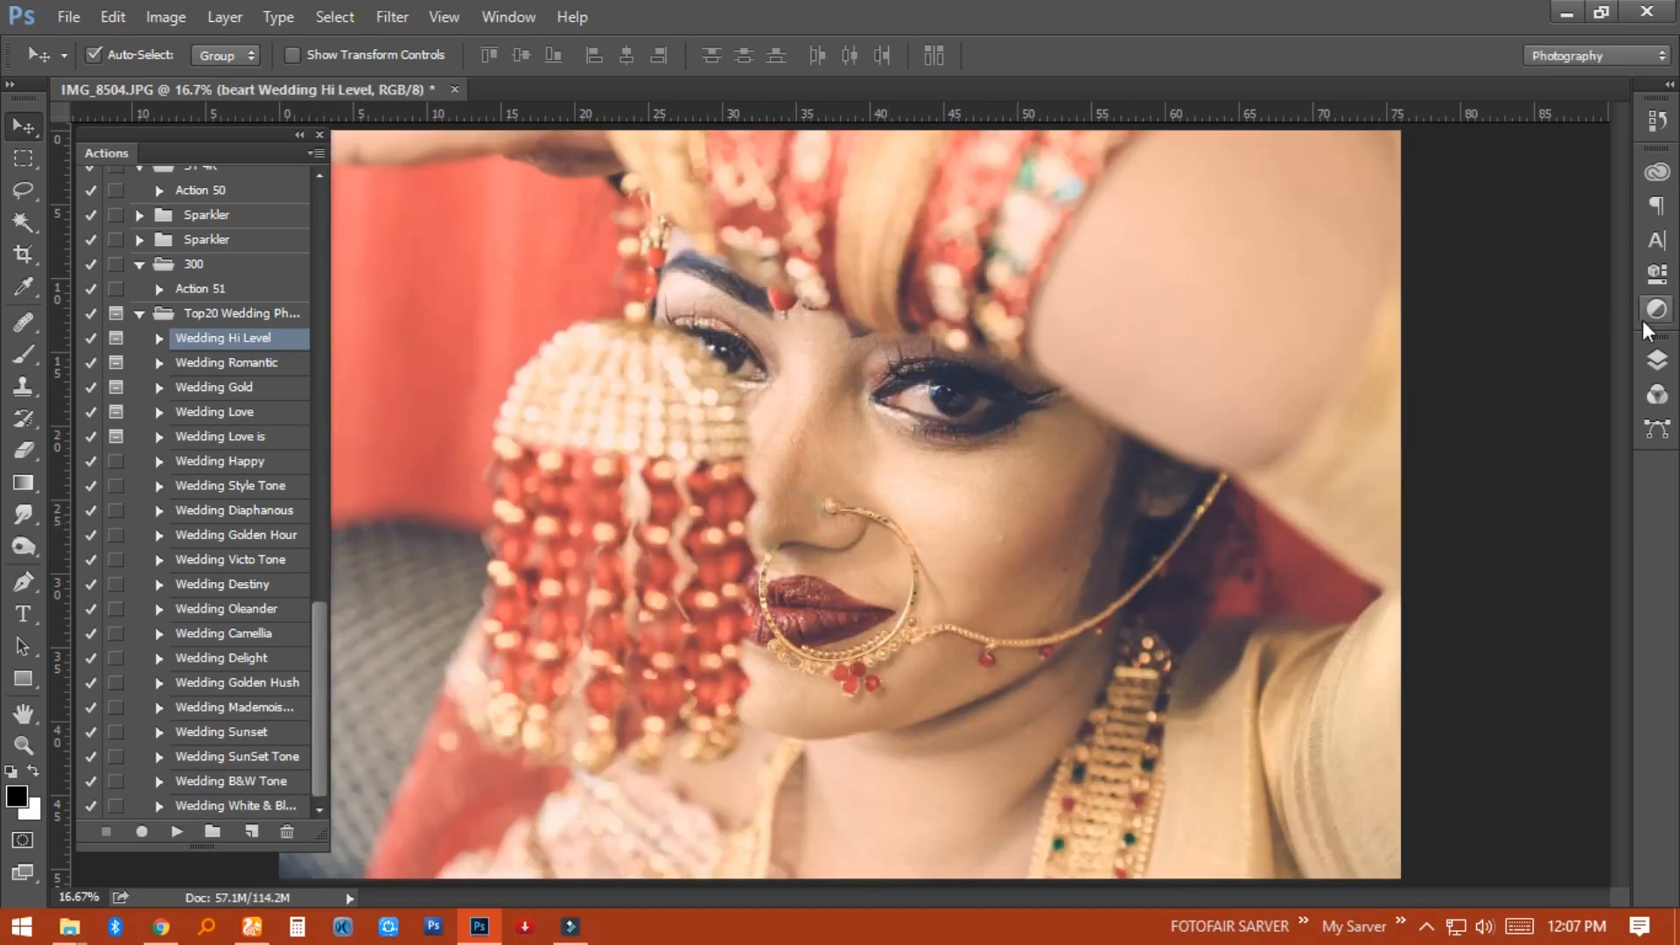
- Toggle the Wedding Hi Level layer's visibility to compare it with the original, and delete the layer
click(1657, 359)
click(1355, 488)
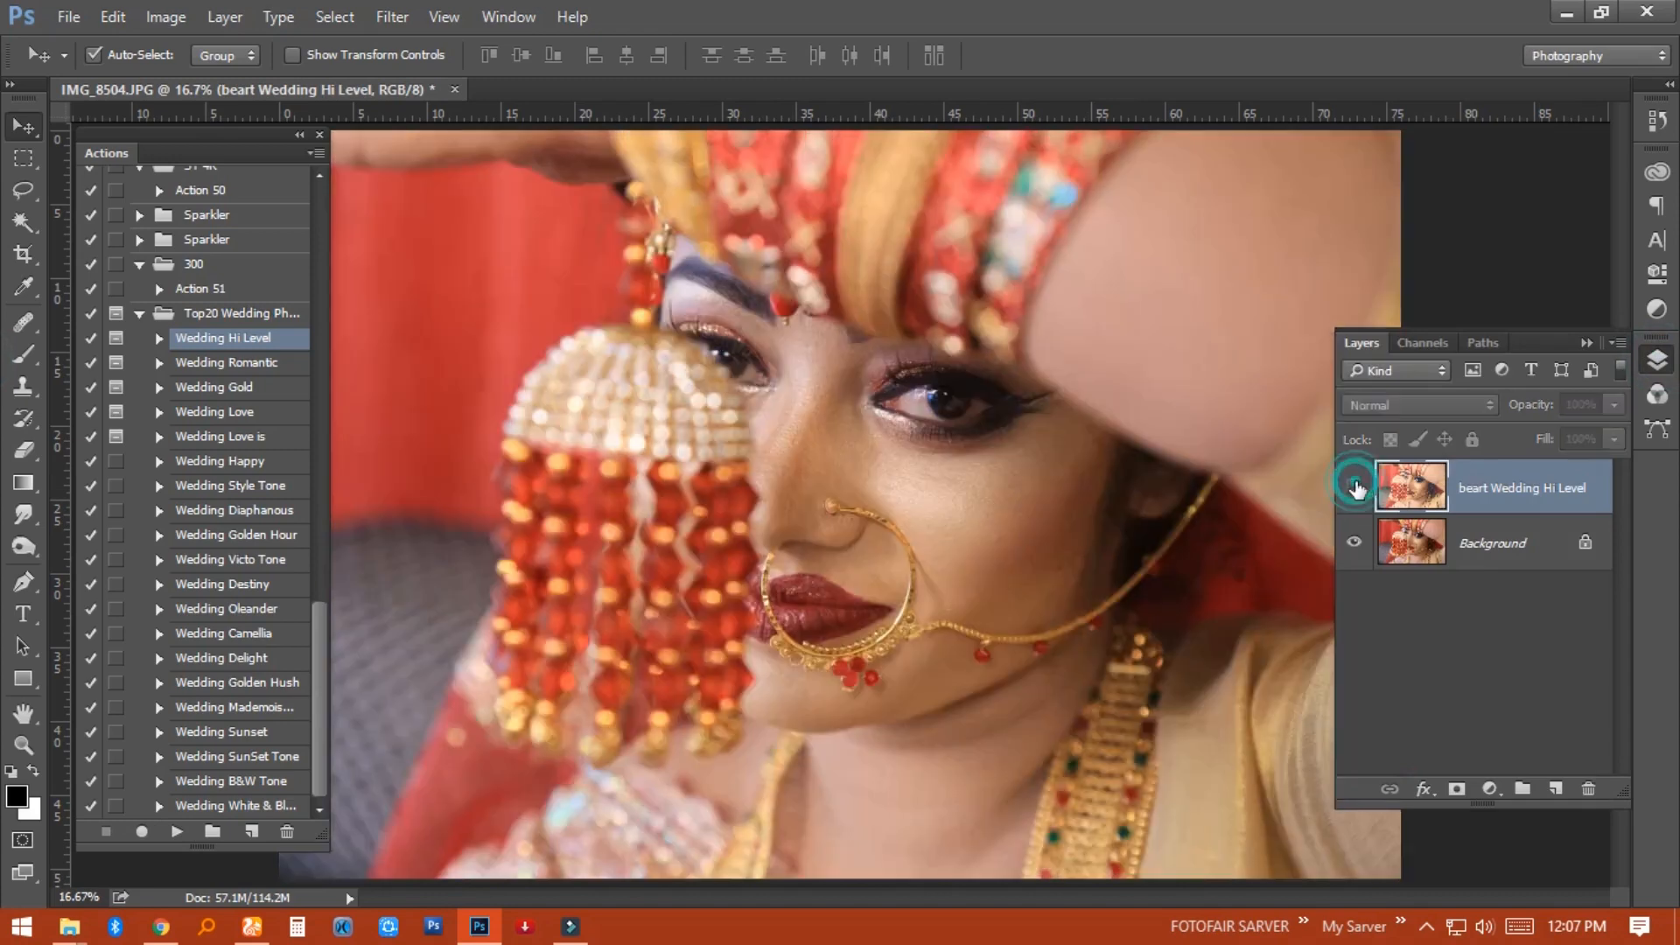
click(1355, 488)
click(1355, 488)
click(1355, 488)
click(1355, 488)
drag(1409, 495, 1588, 788)
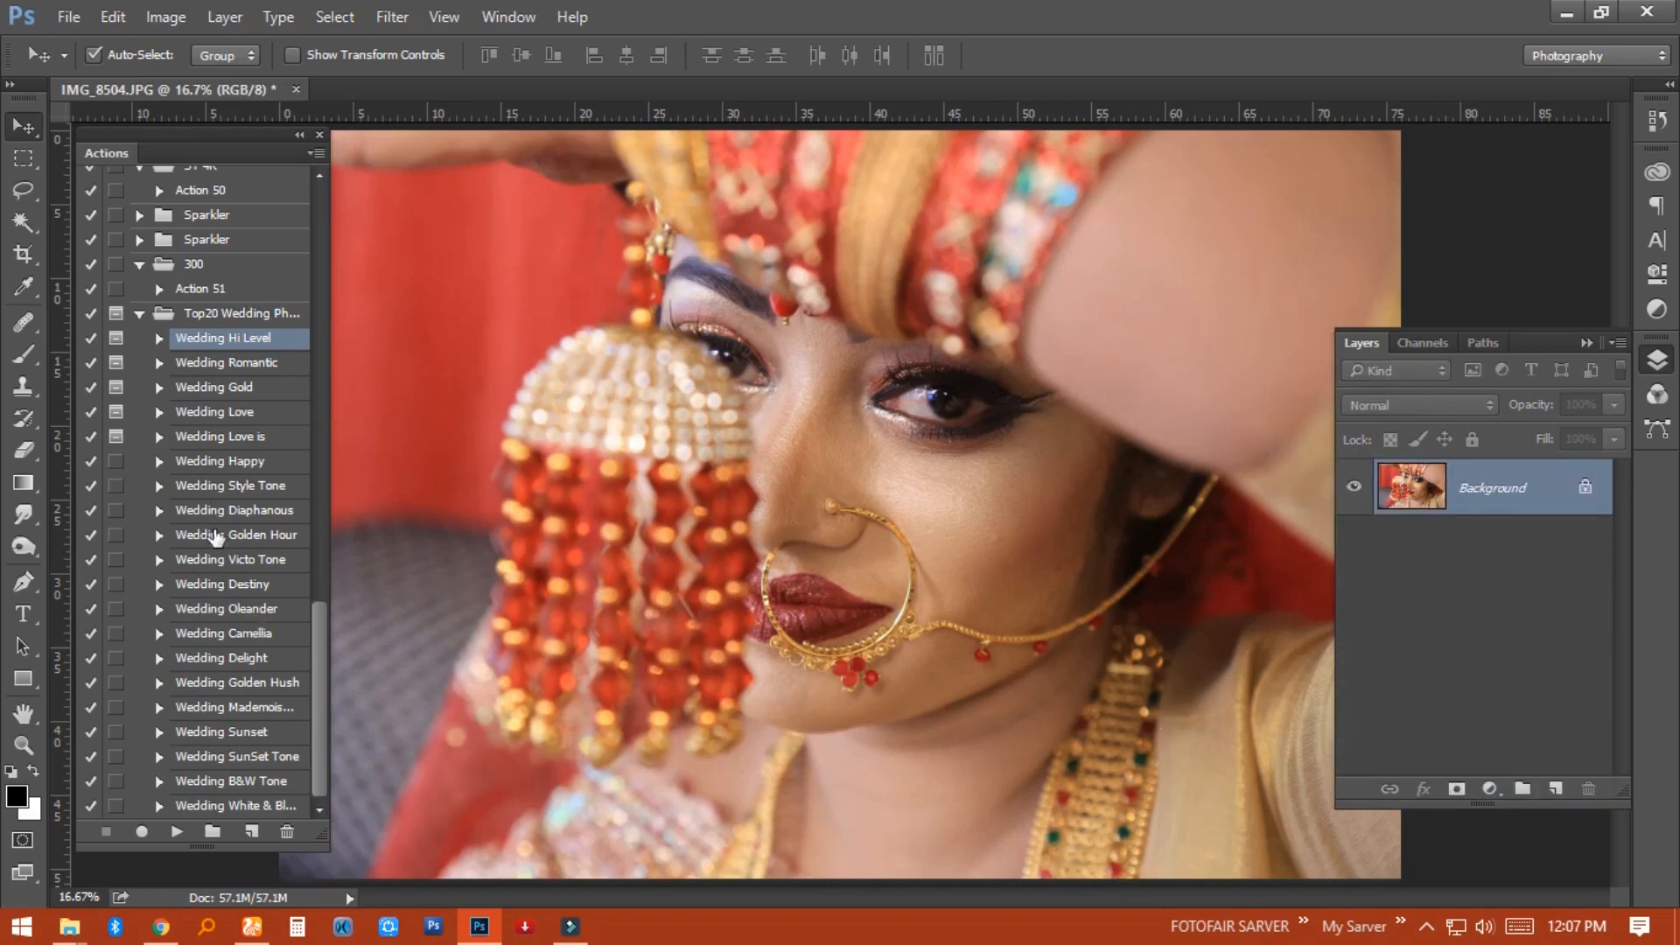
- Try the Wedding Golden Hour action on the photo, comparing it with the original before deleting its layer
click(224, 535)
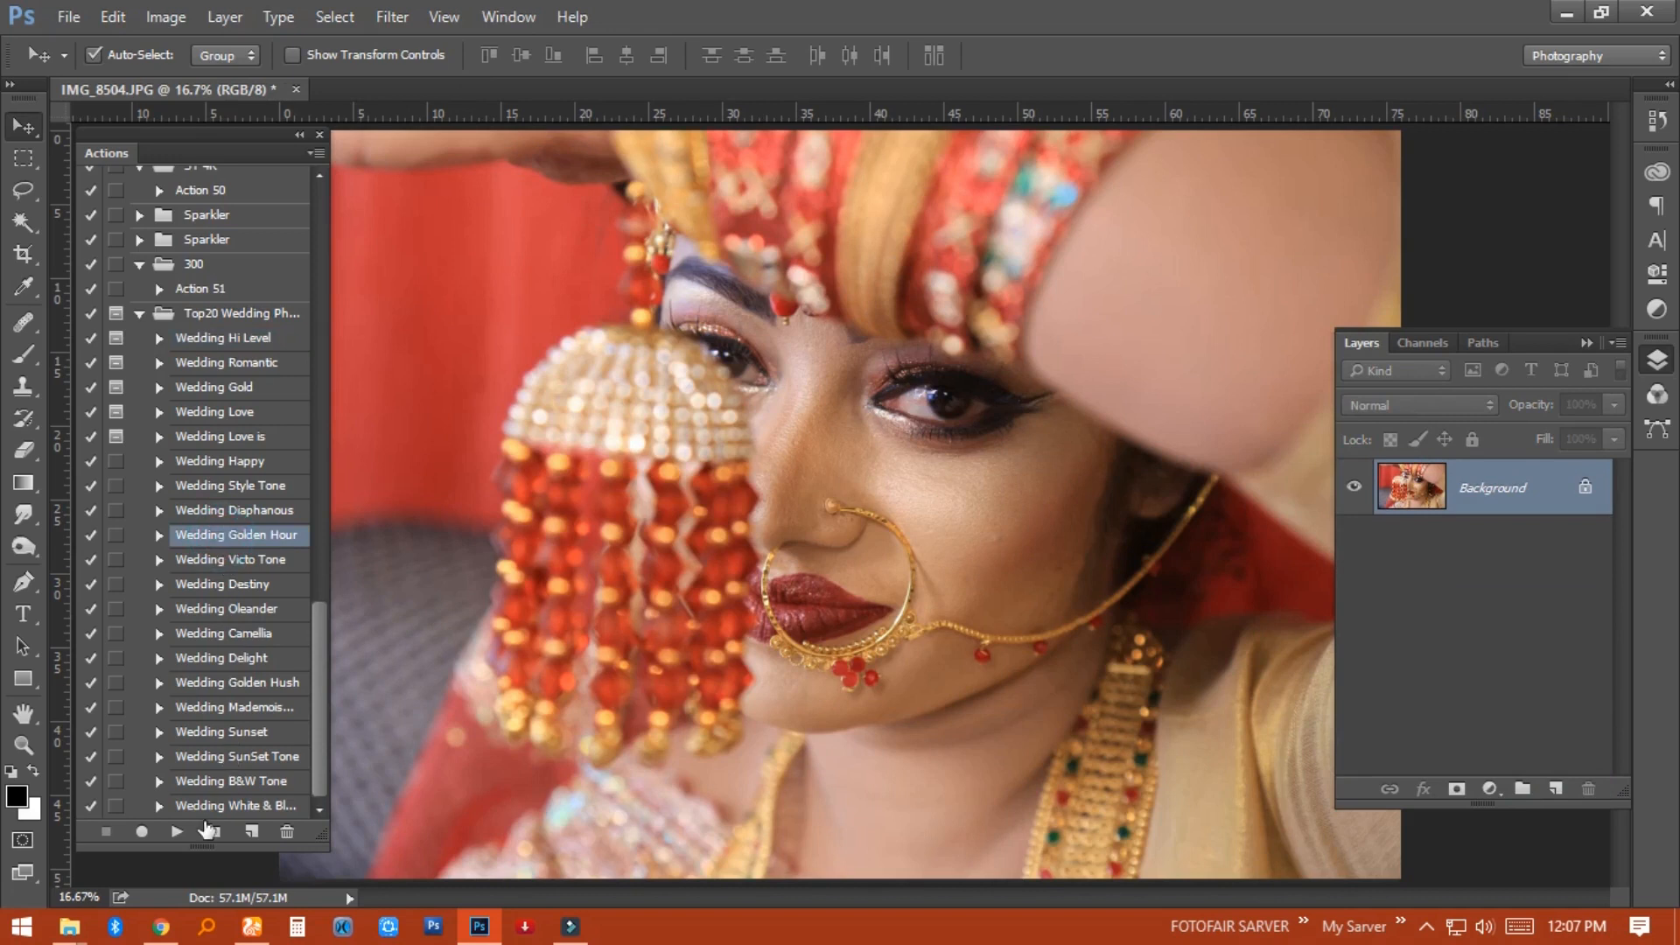
click(177, 832)
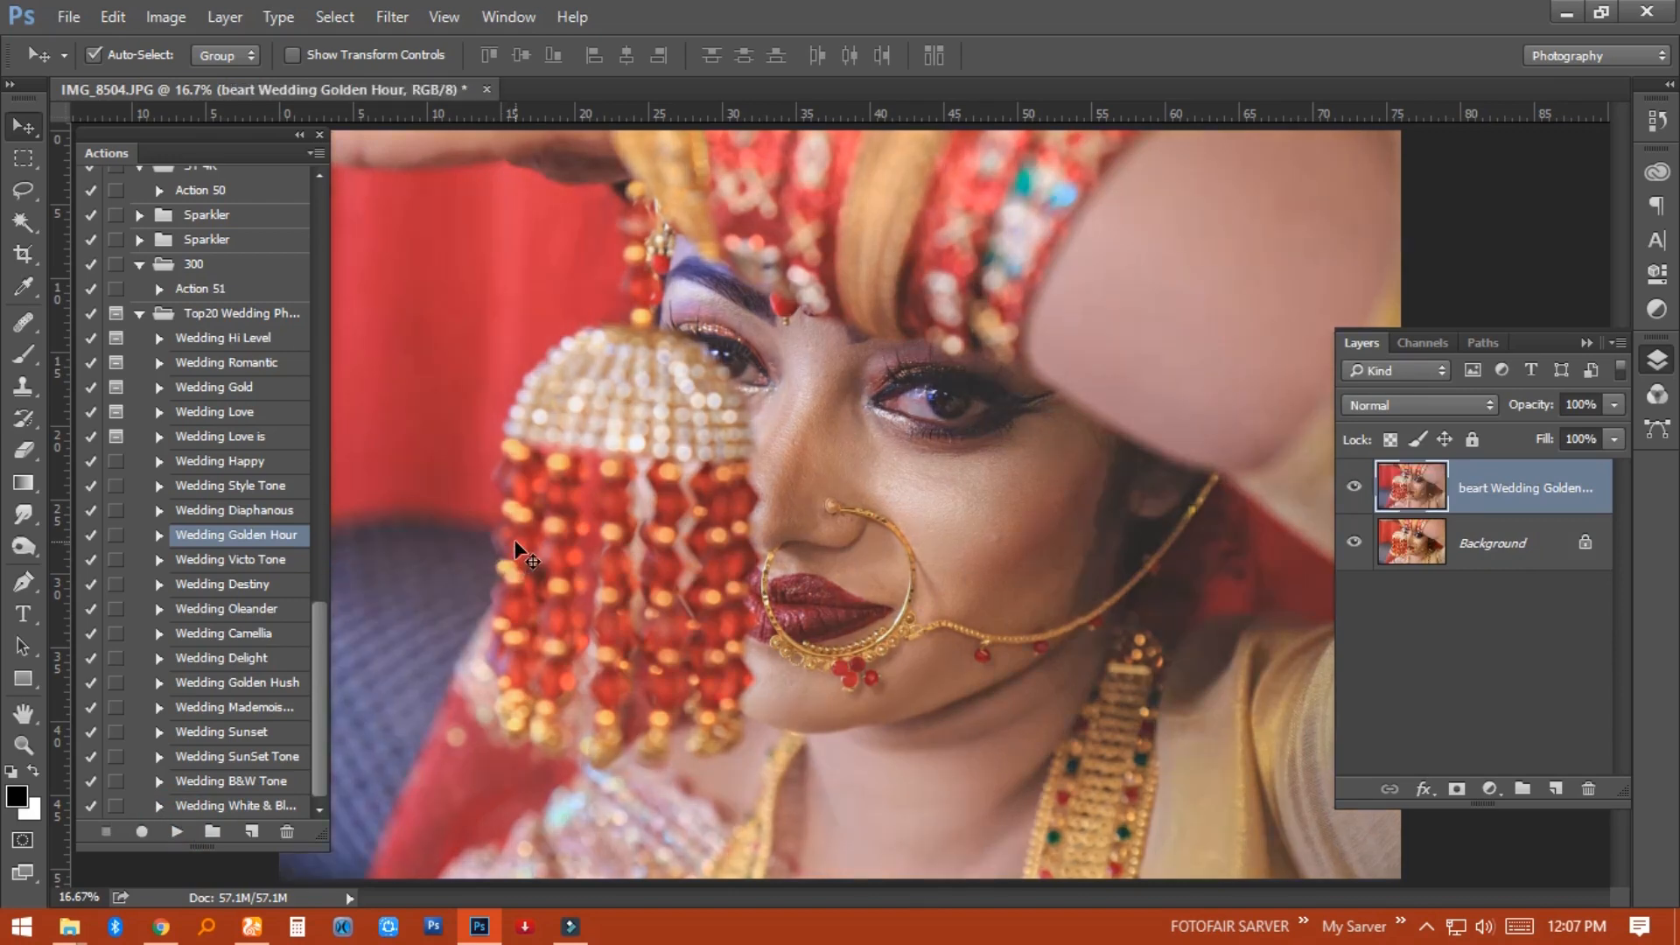
click(1354, 483)
click(1355, 486)
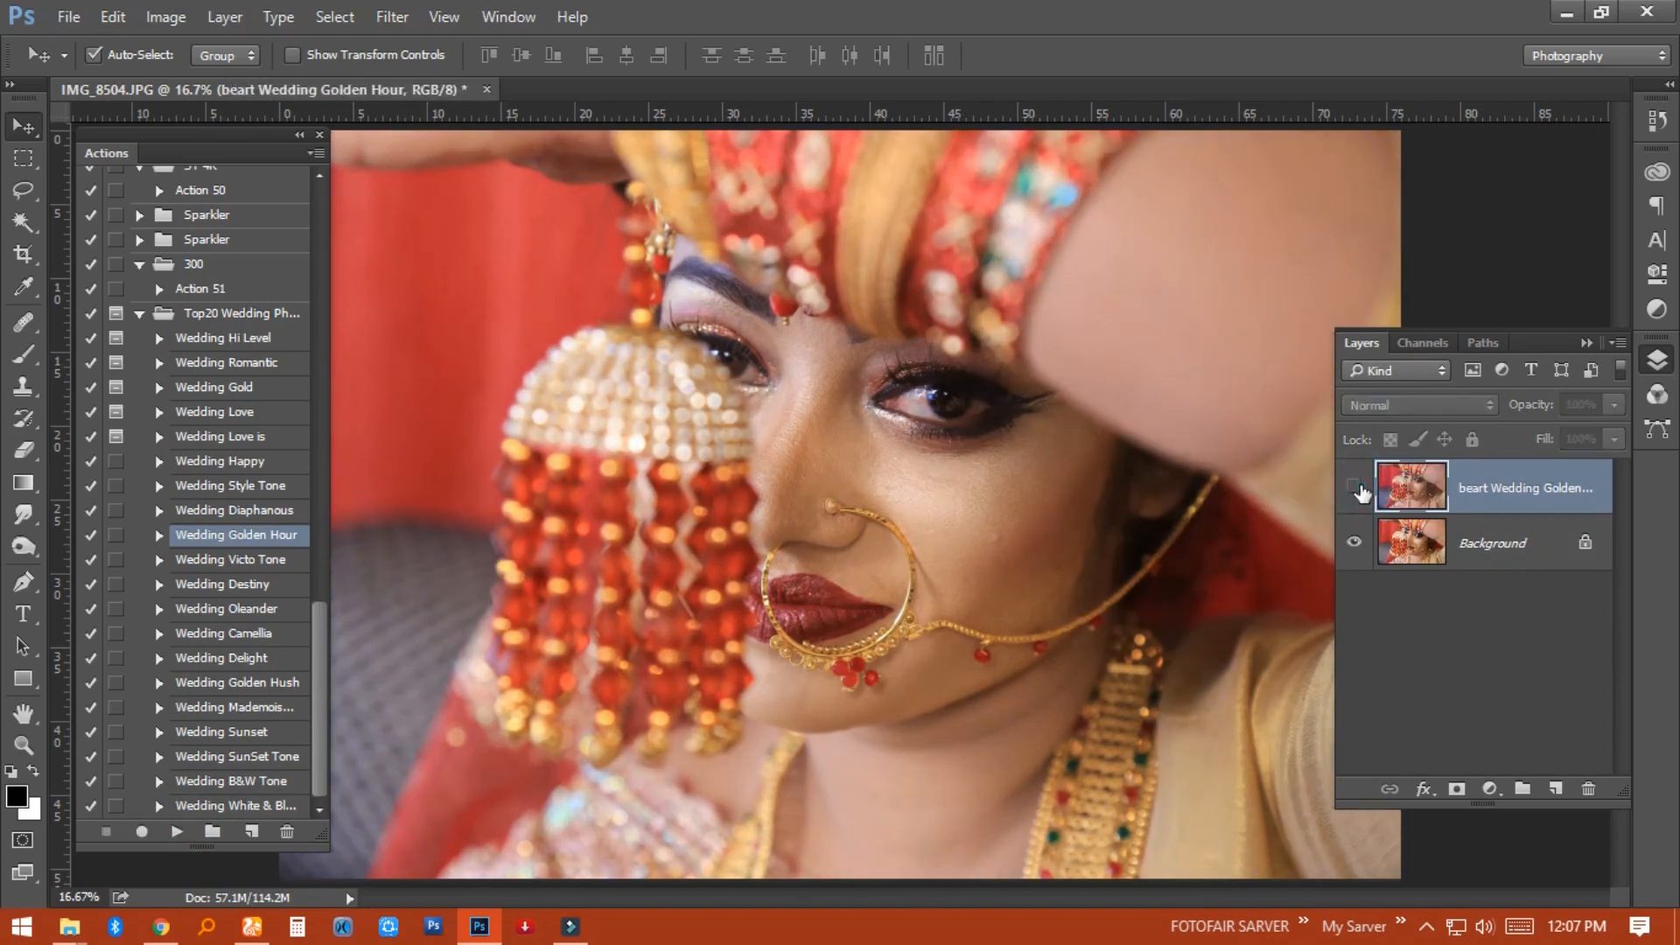
click(1359, 489)
click(1359, 489)
drag(1411, 487, 1589, 787)
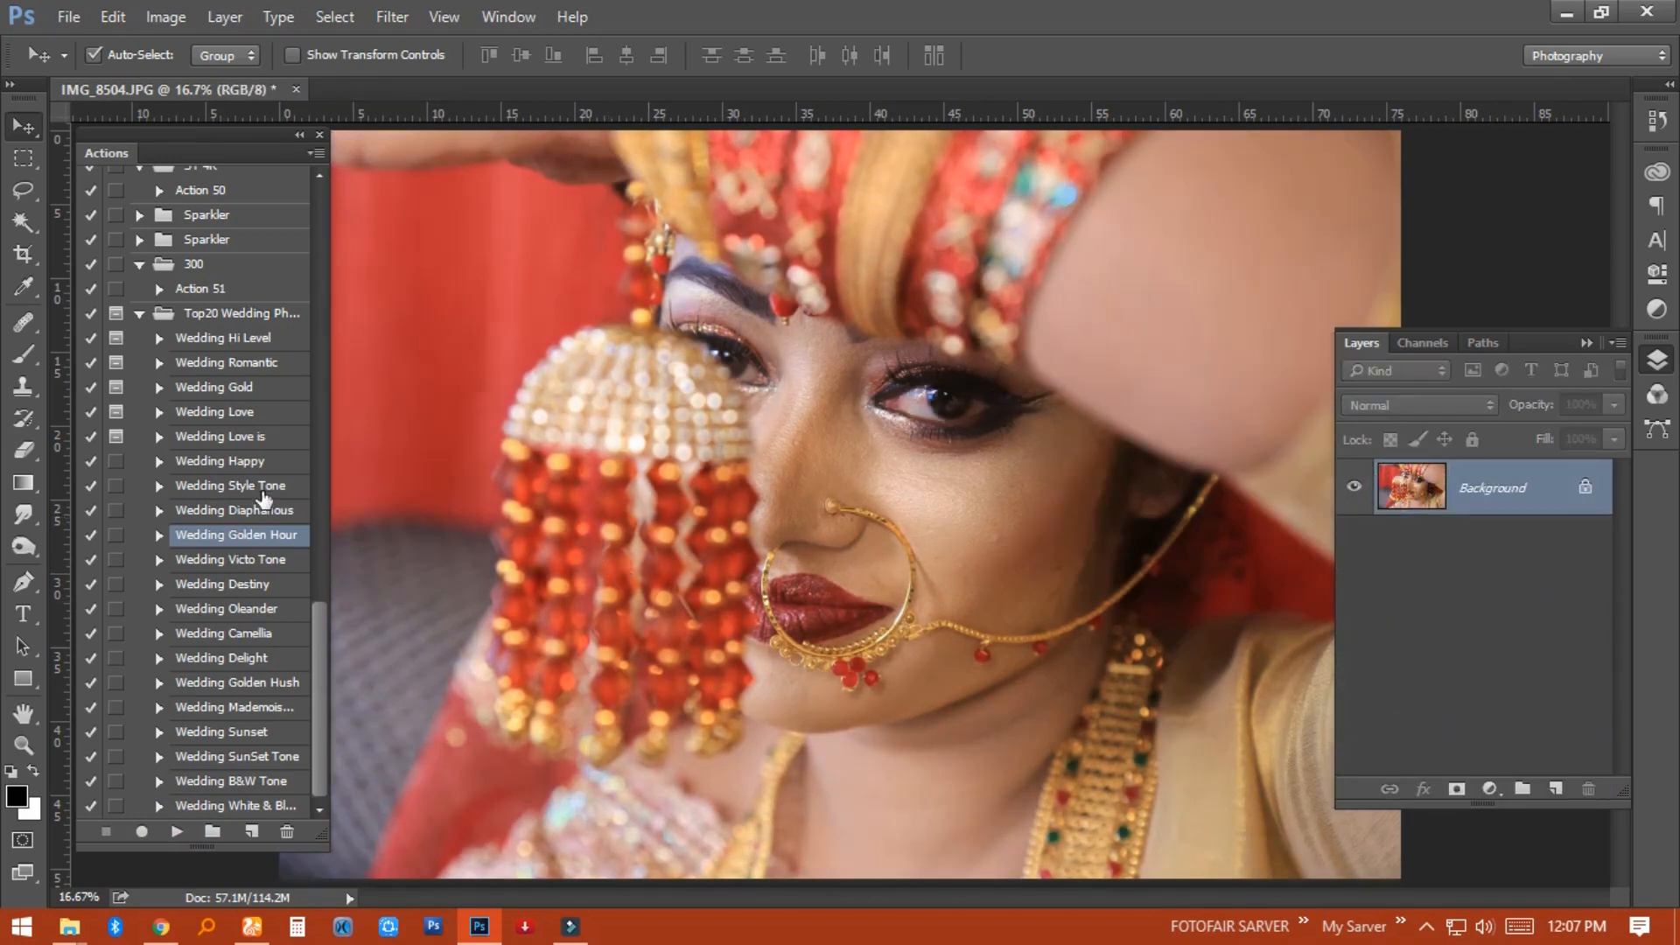
- Apply the Wedding Love action to the photo, continuing past the action's message
click(226, 390)
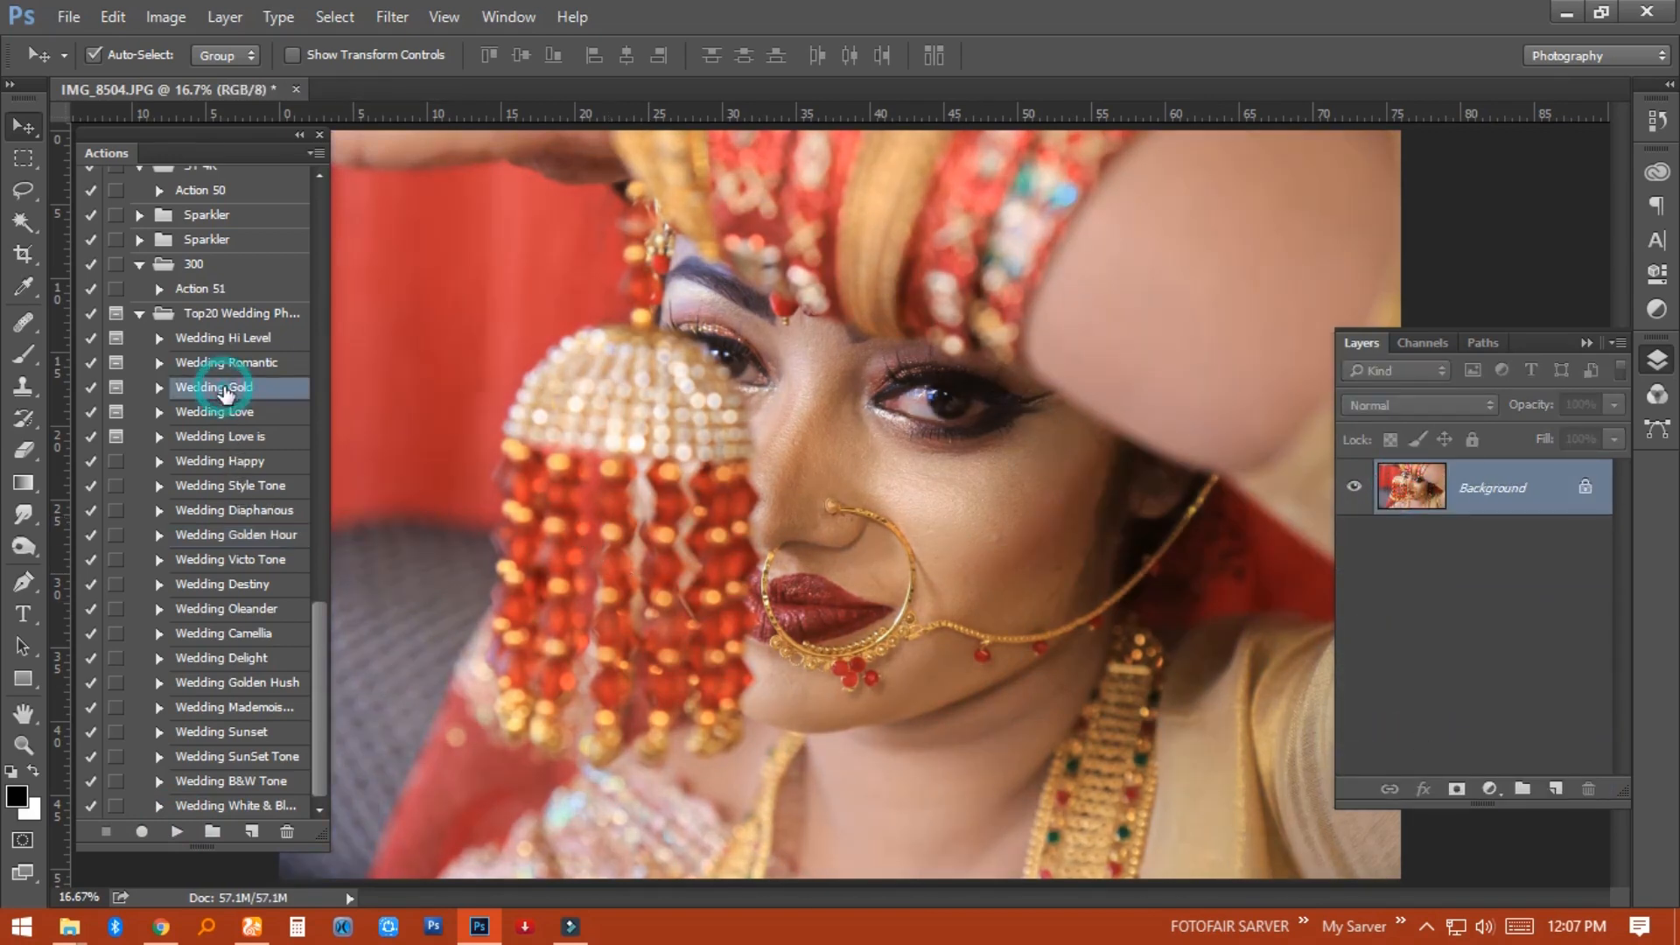
click(225, 420)
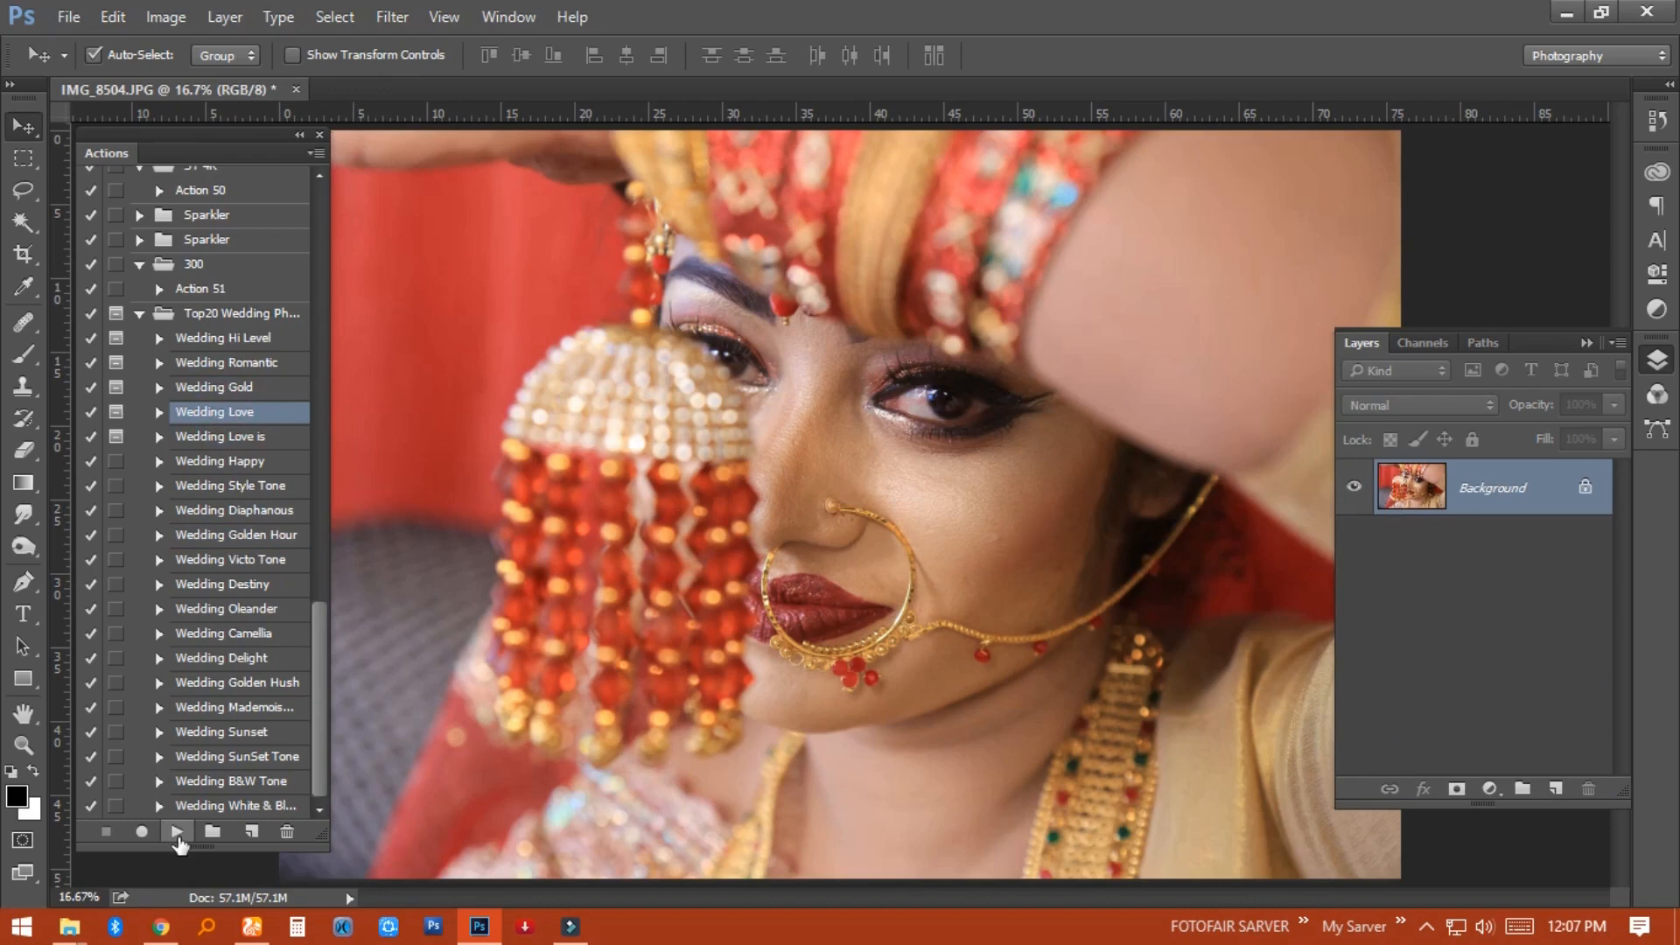
click(176, 831)
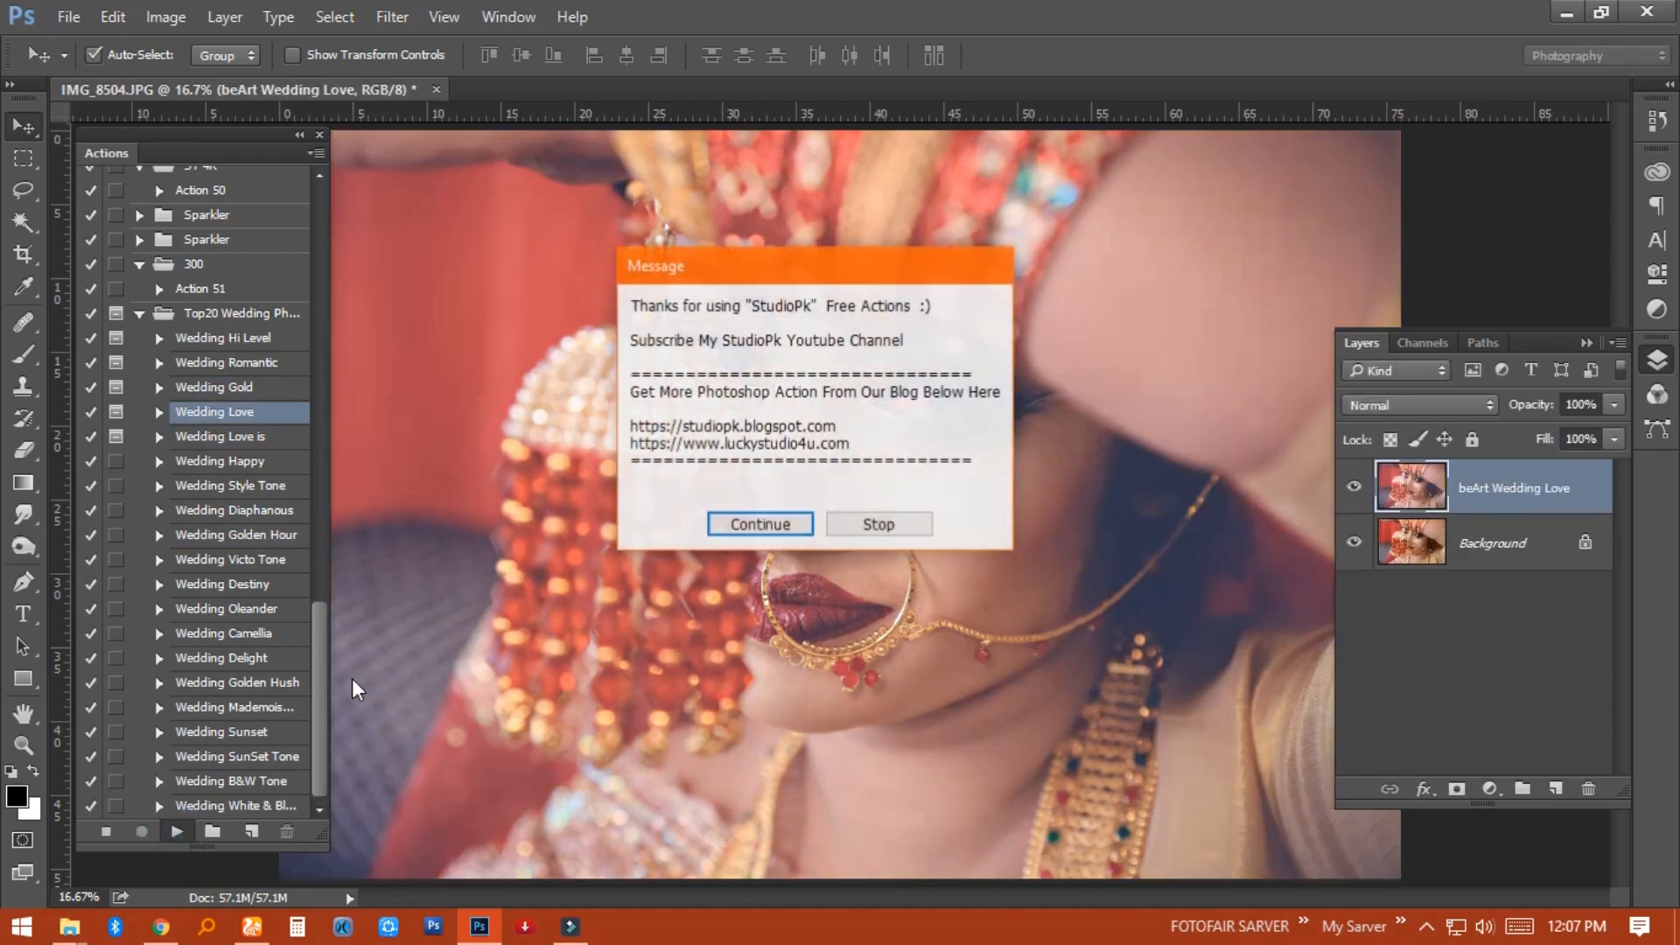
click(741, 523)
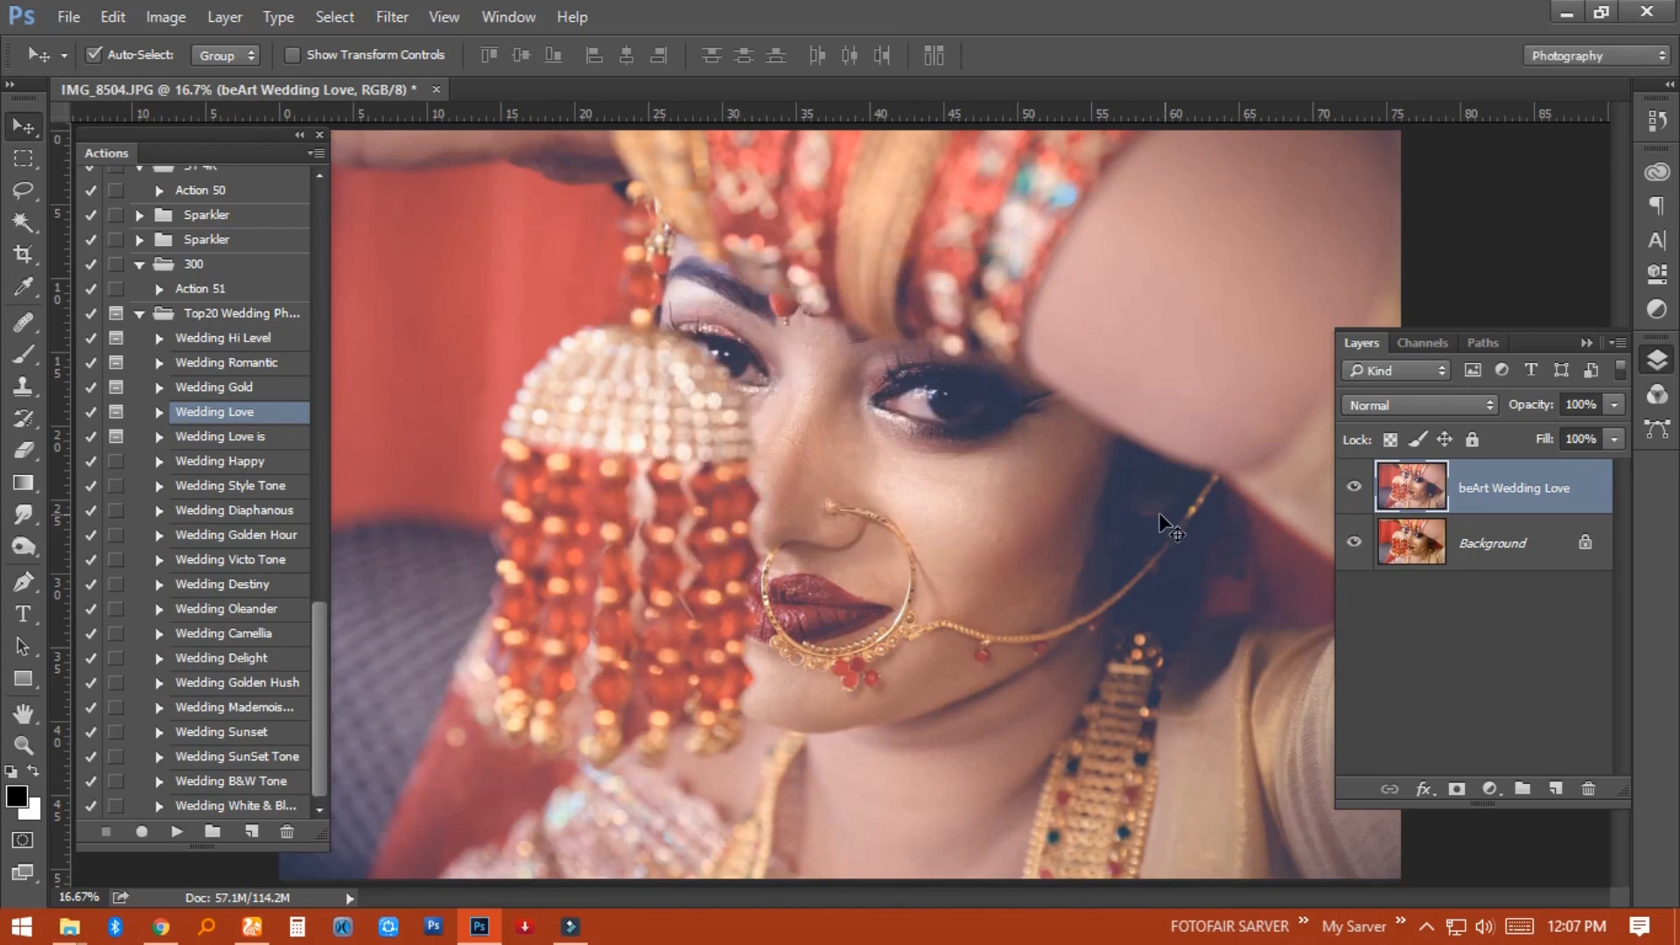
- Compare the Wedding Love layer with the original by toggling its visibility, and delete the layer
click(1355, 490)
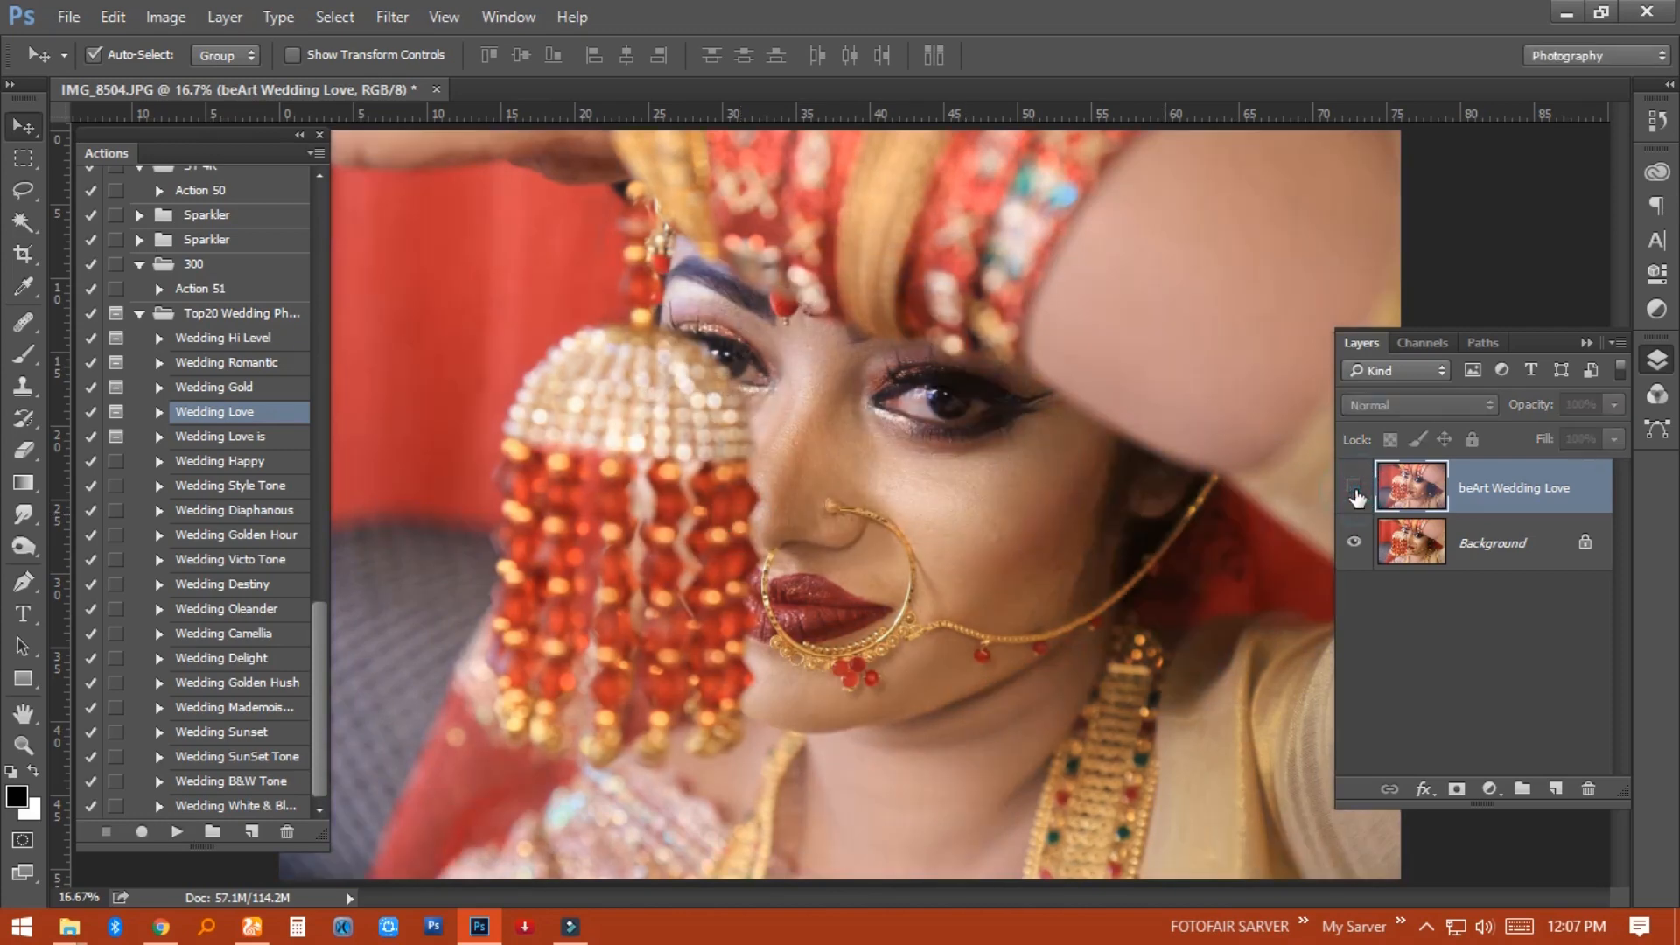
click(1355, 490)
click(1355, 490)
click(1355, 490)
drag(1401, 495, 1576, 786)
- Try the Wedding Love is action on the photo, comparing it with the original before deleting its layer
click(223, 437)
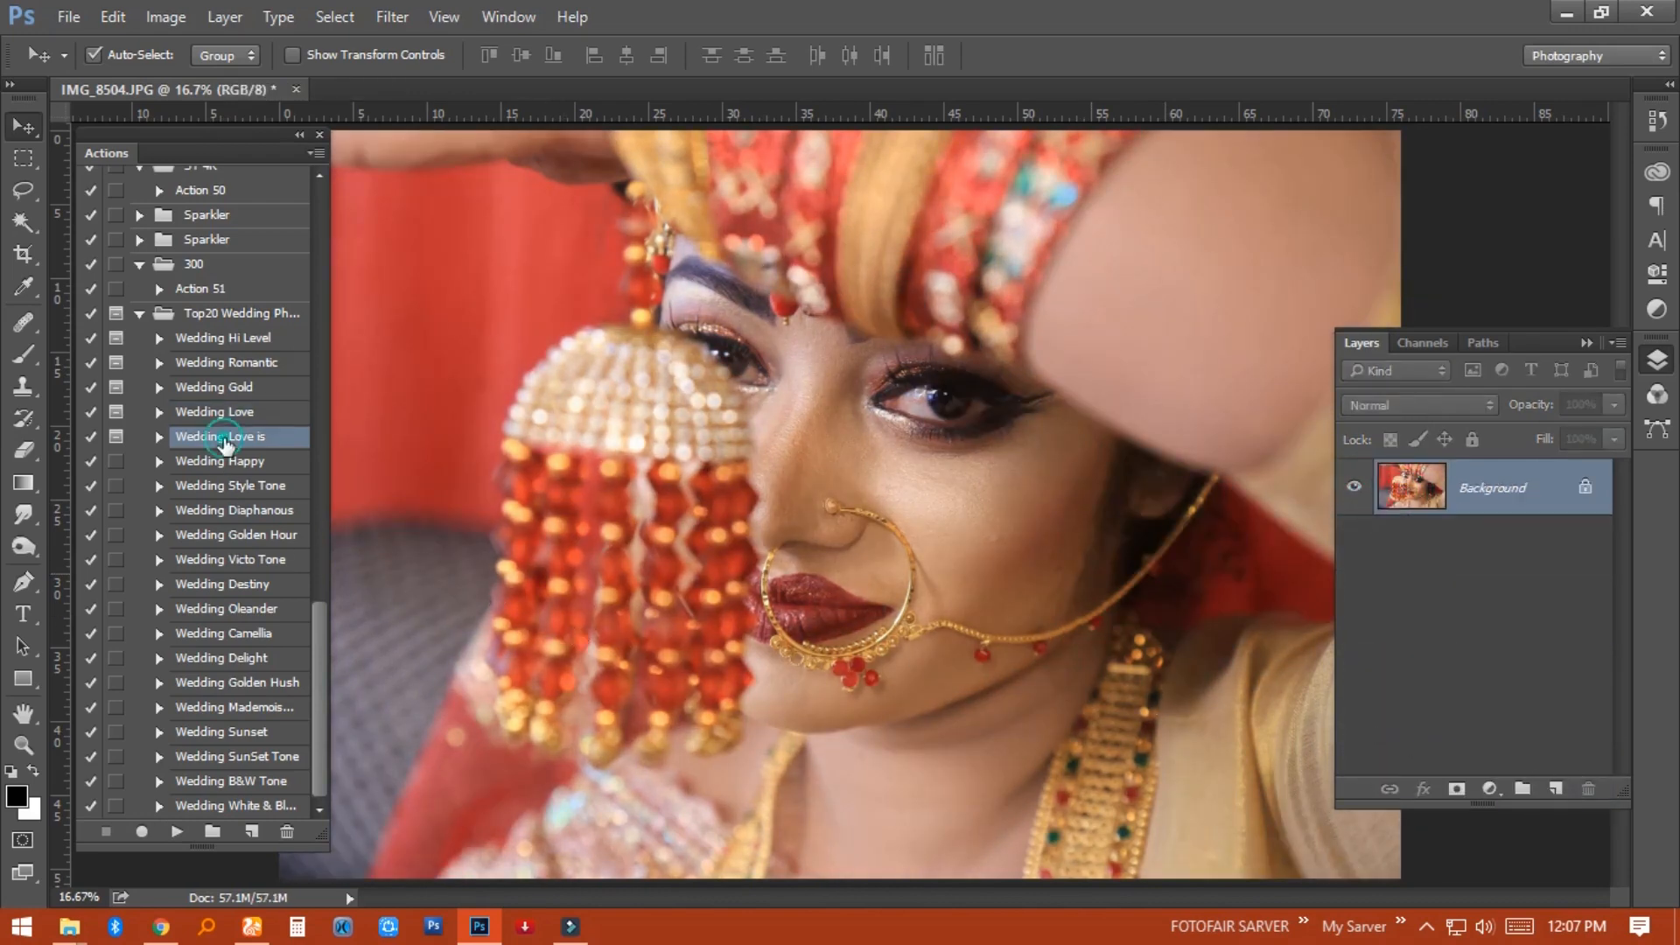
click(177, 831)
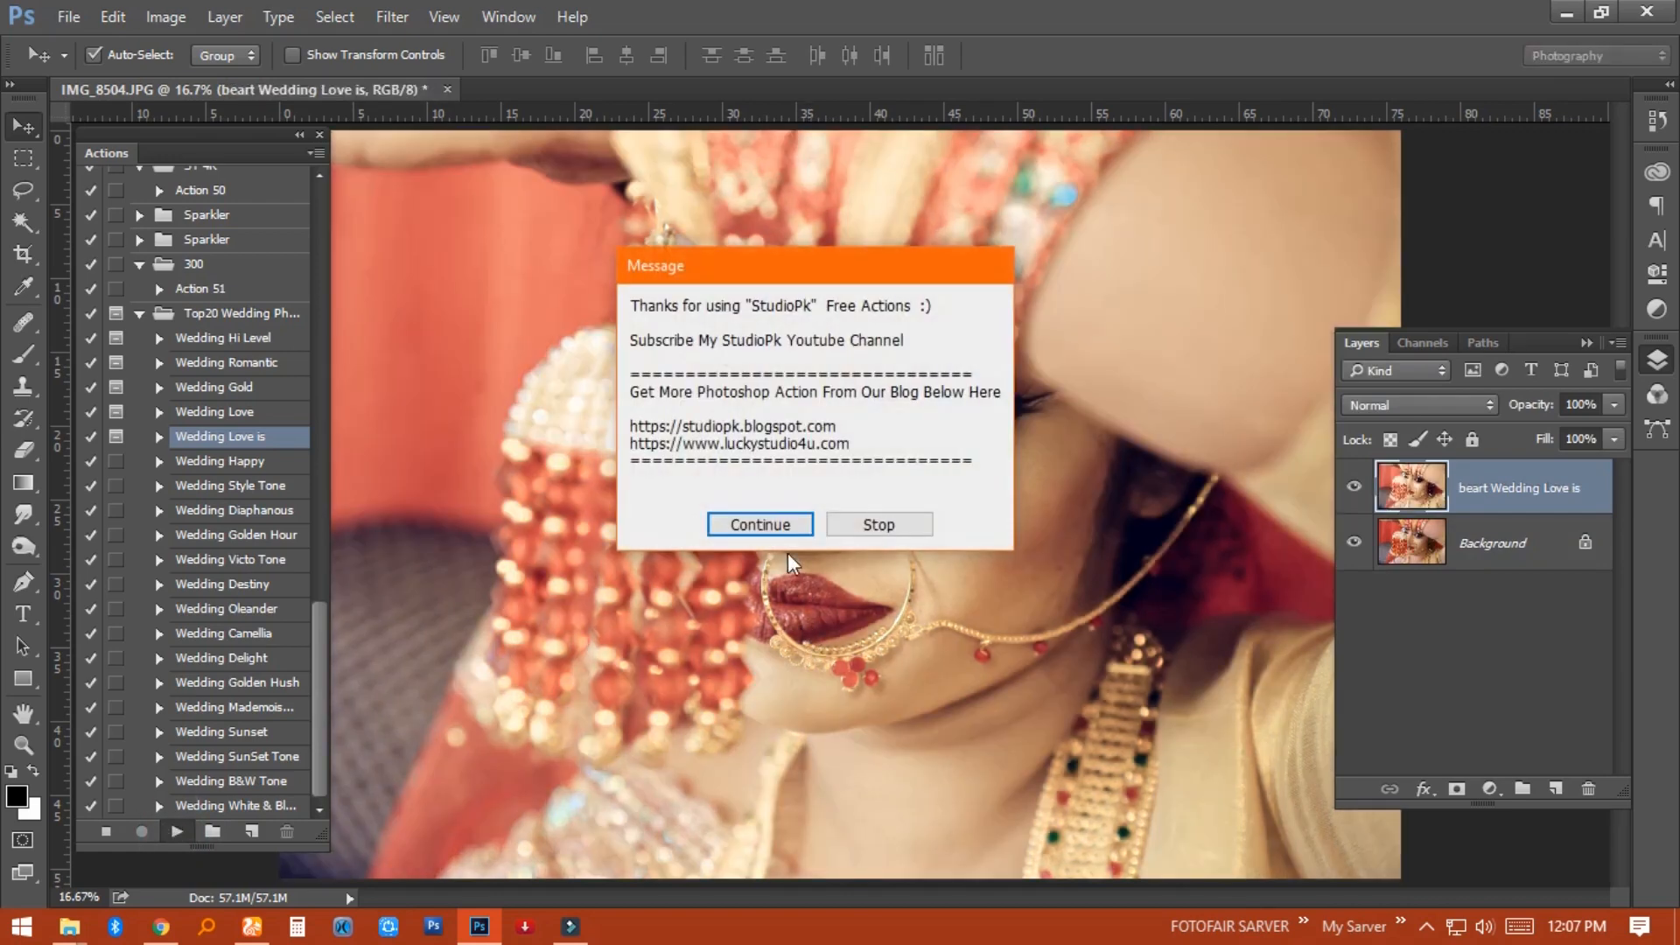
click(774, 522)
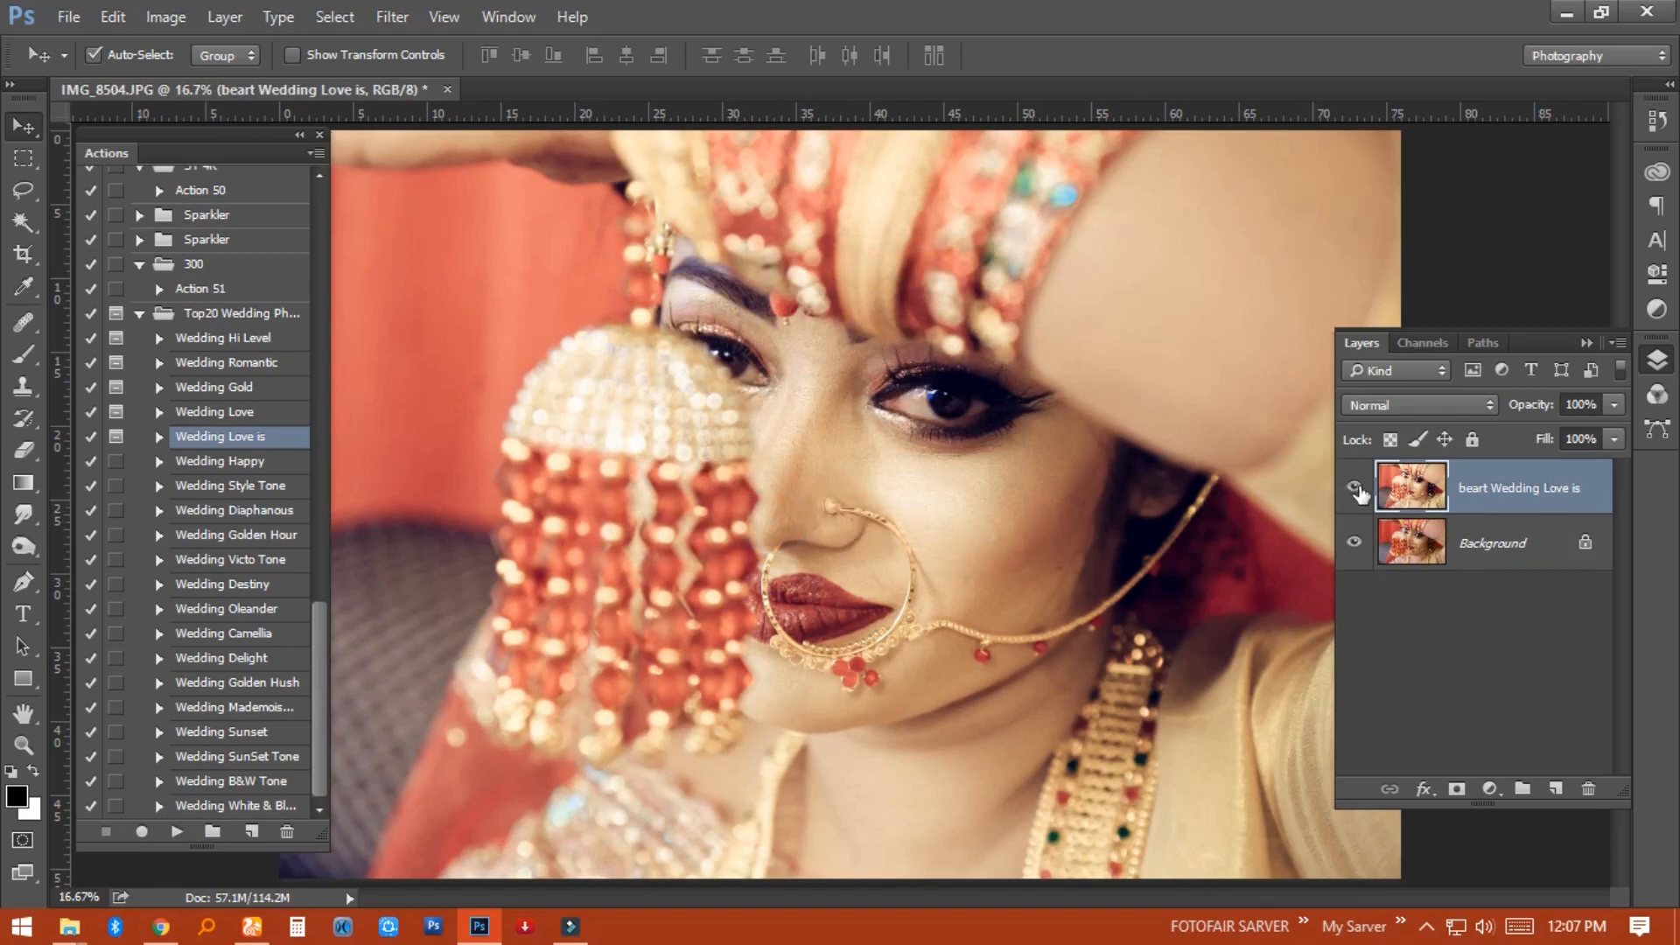
click(1355, 487)
click(1354, 488)
drag(1414, 506, 1586, 790)
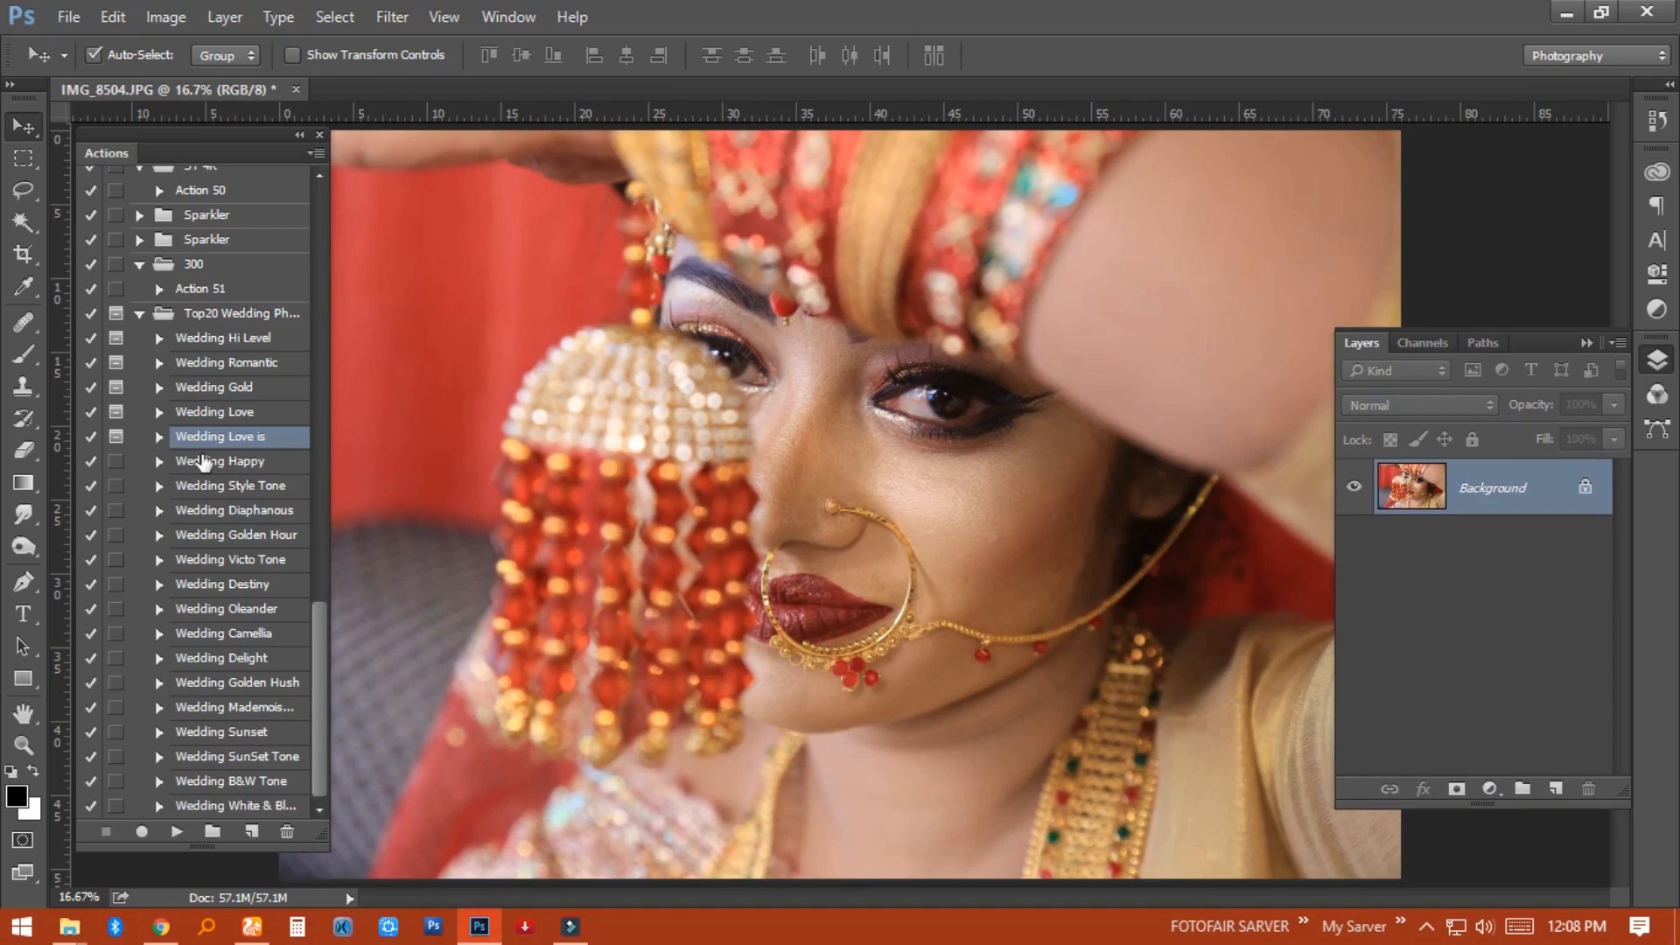
- Apply the Wedding Happy action to the bridal photo
click(204, 461)
click(178, 831)
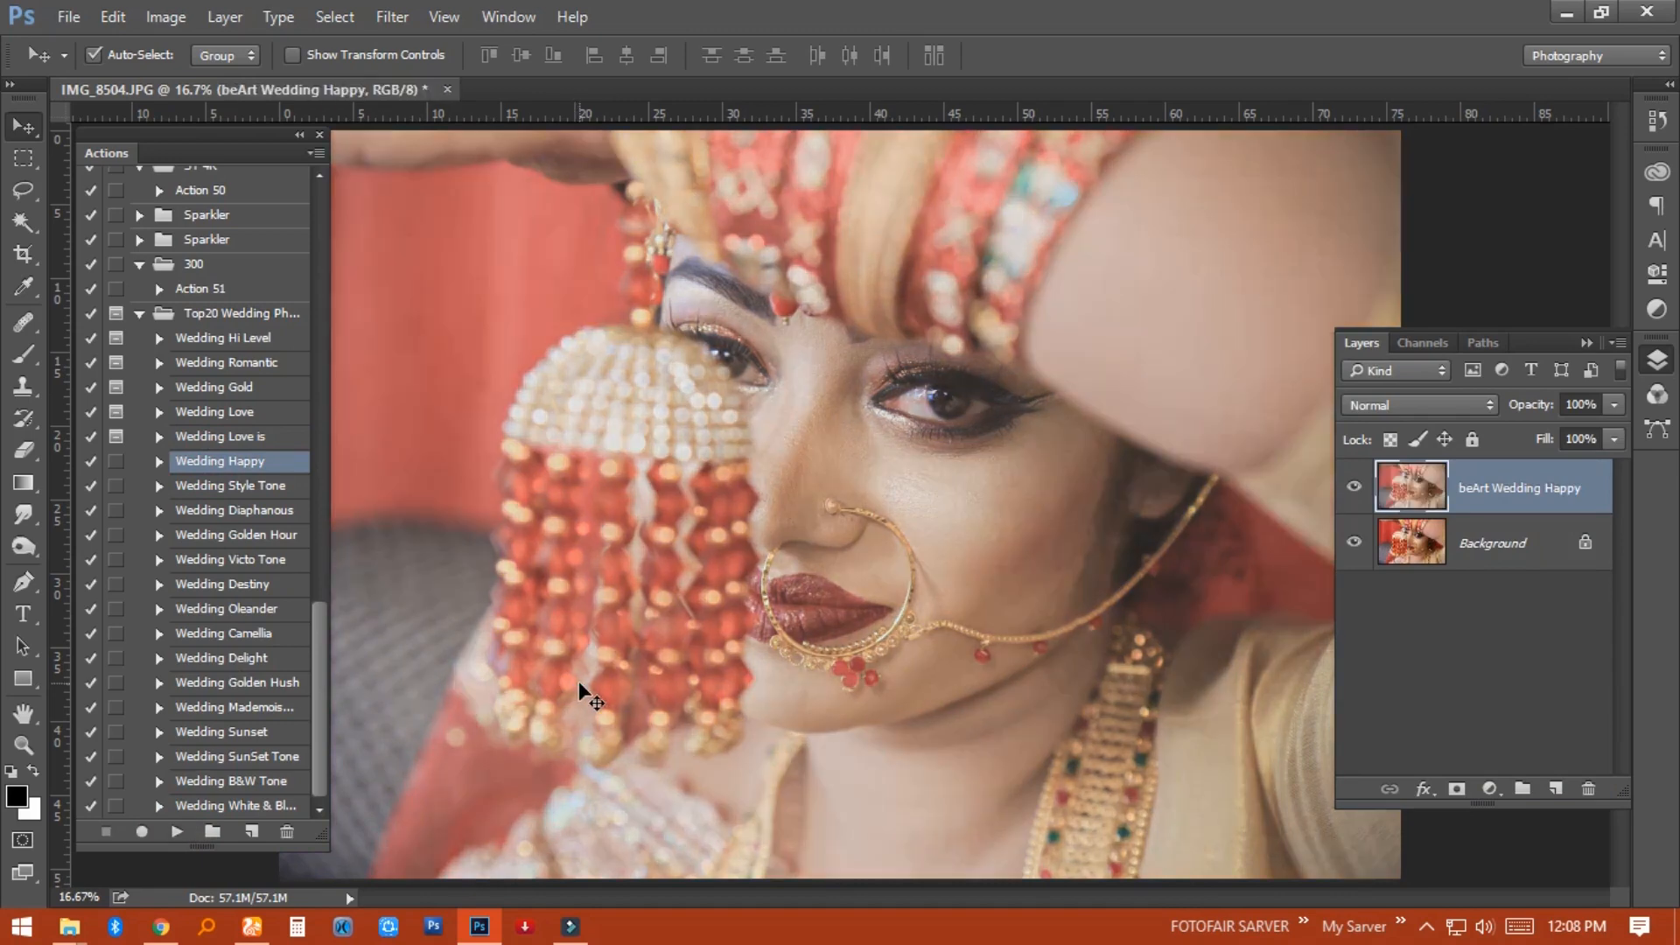
scroll(774, 614, down, 1)
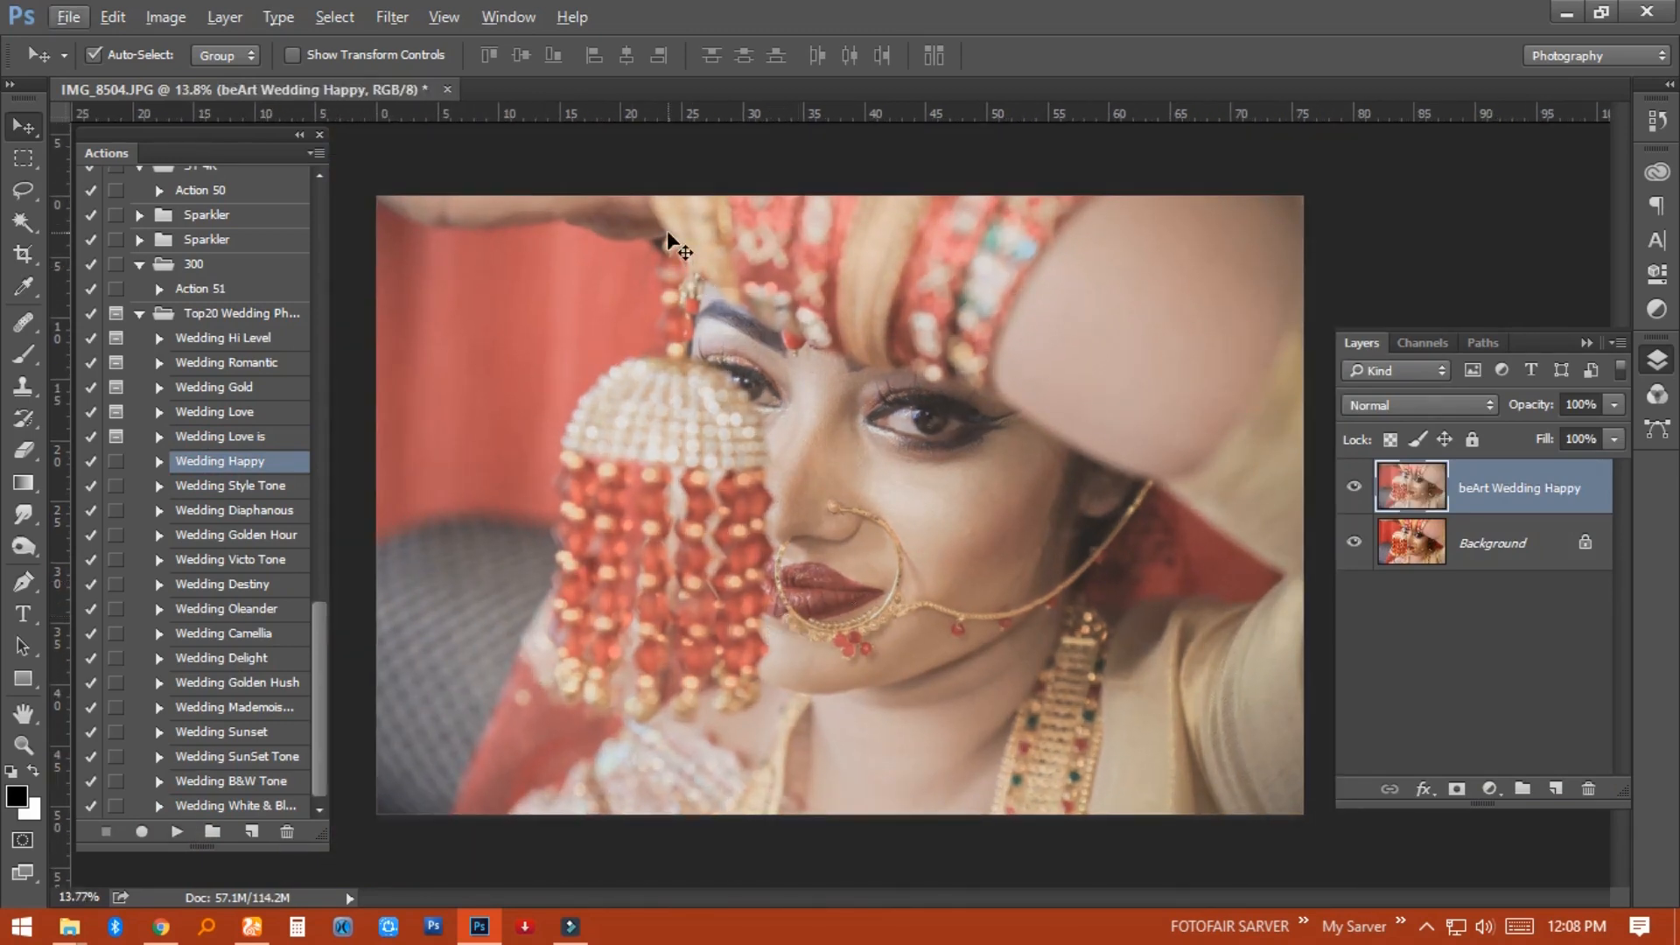
- Open the Camera Raw filter on the Wedding Happy layer and set Clarity to +33, Dehaze to +37 and Vibrance to +25
click(397, 24)
click(454, 161)
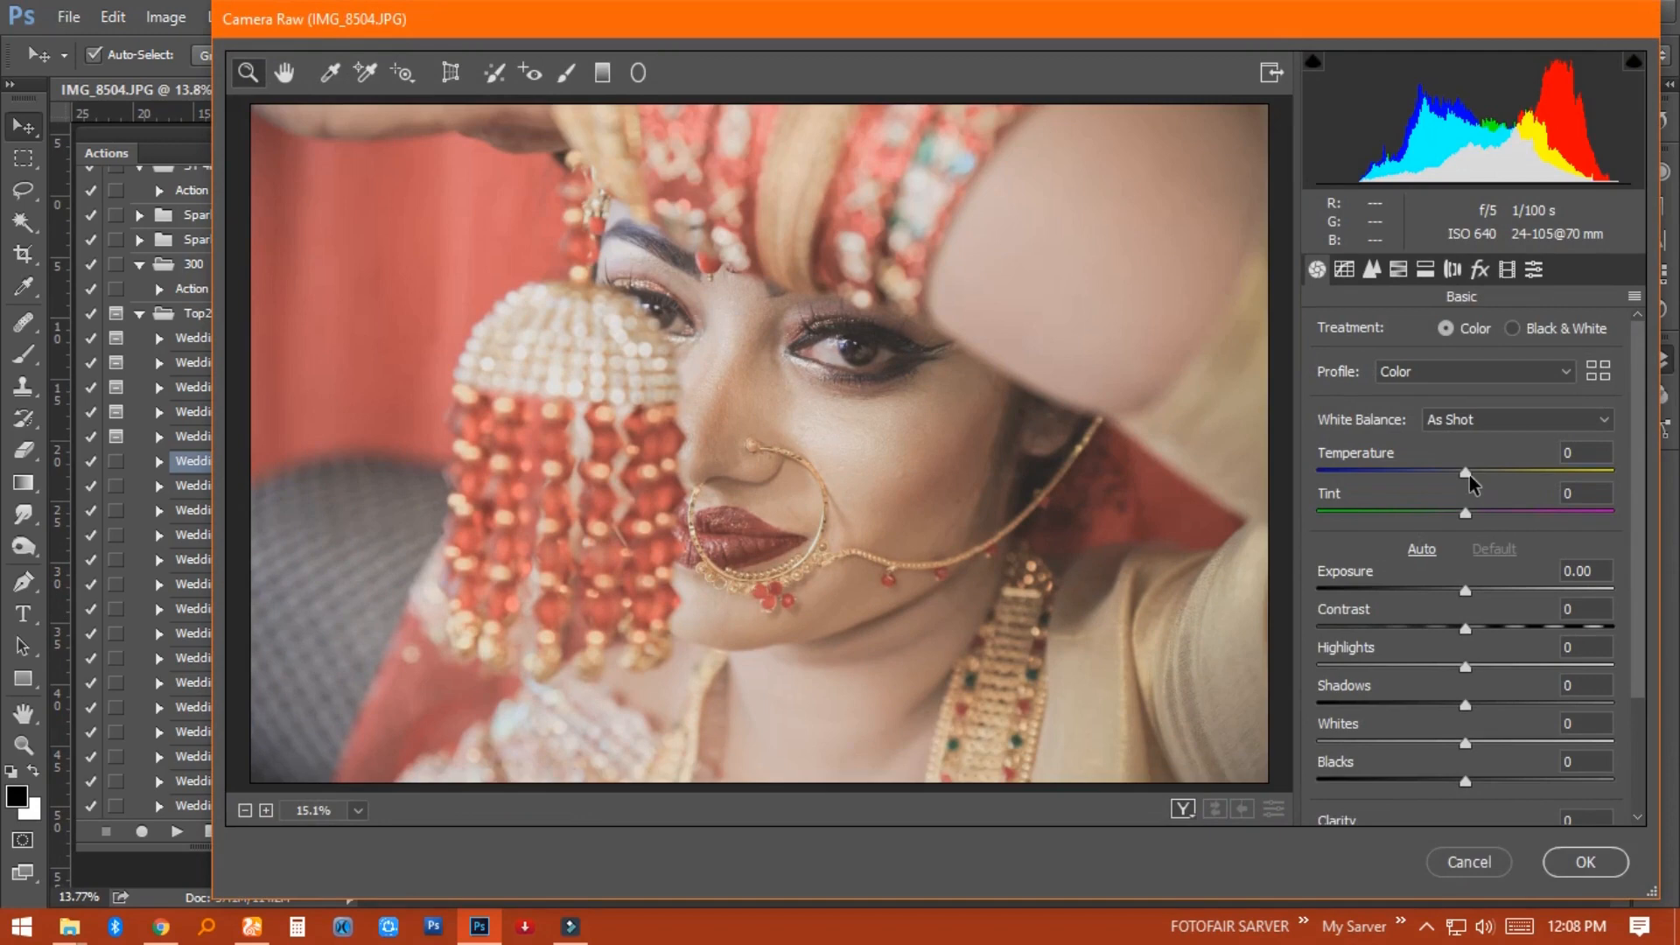
mouse_move(1469, 476)
mouse_down()
mouse_move(1490, 475)
mouse_move(1421, 485)
mouse_move(1458, 485)
mouse_up()
scroll(1468, 509, down, 3)
drag(1481, 686, 1503, 771)
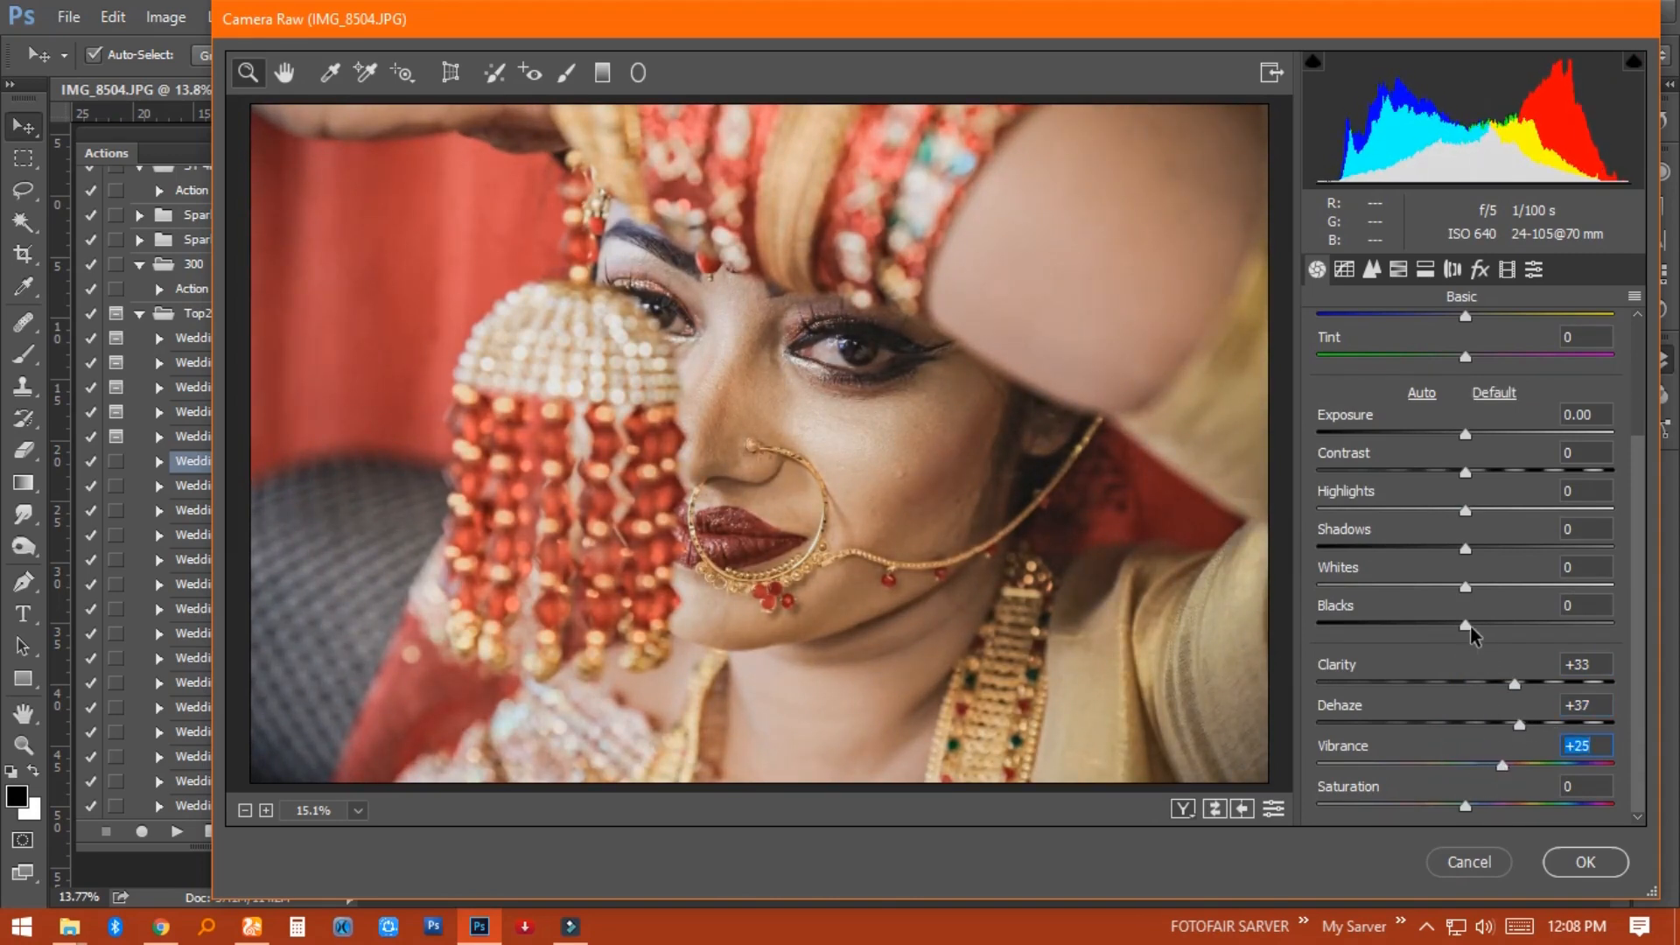
- Set Blacks to -40, Whites to +35, Shadows to +24, Highlights to -42 and Contrast to +1, and apply the Camera Raw adjustments
drag(1464, 620, 1415, 632)
drag(1465, 582, 1519, 602)
drag(1467, 540, 1469, 473)
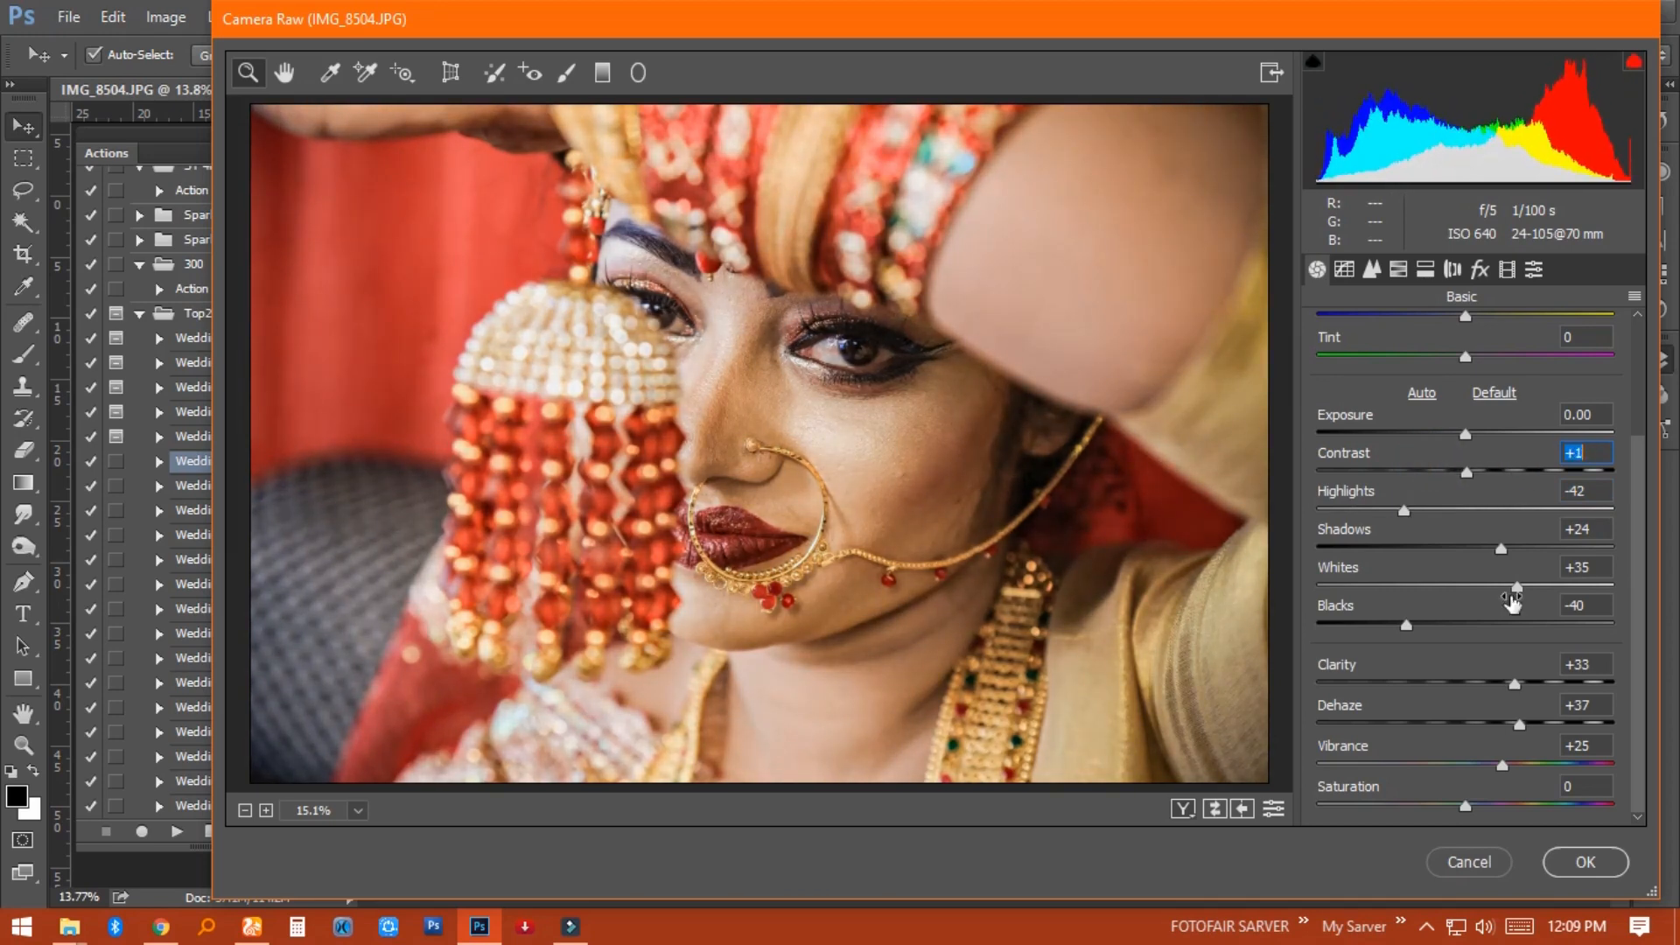
click(1563, 870)
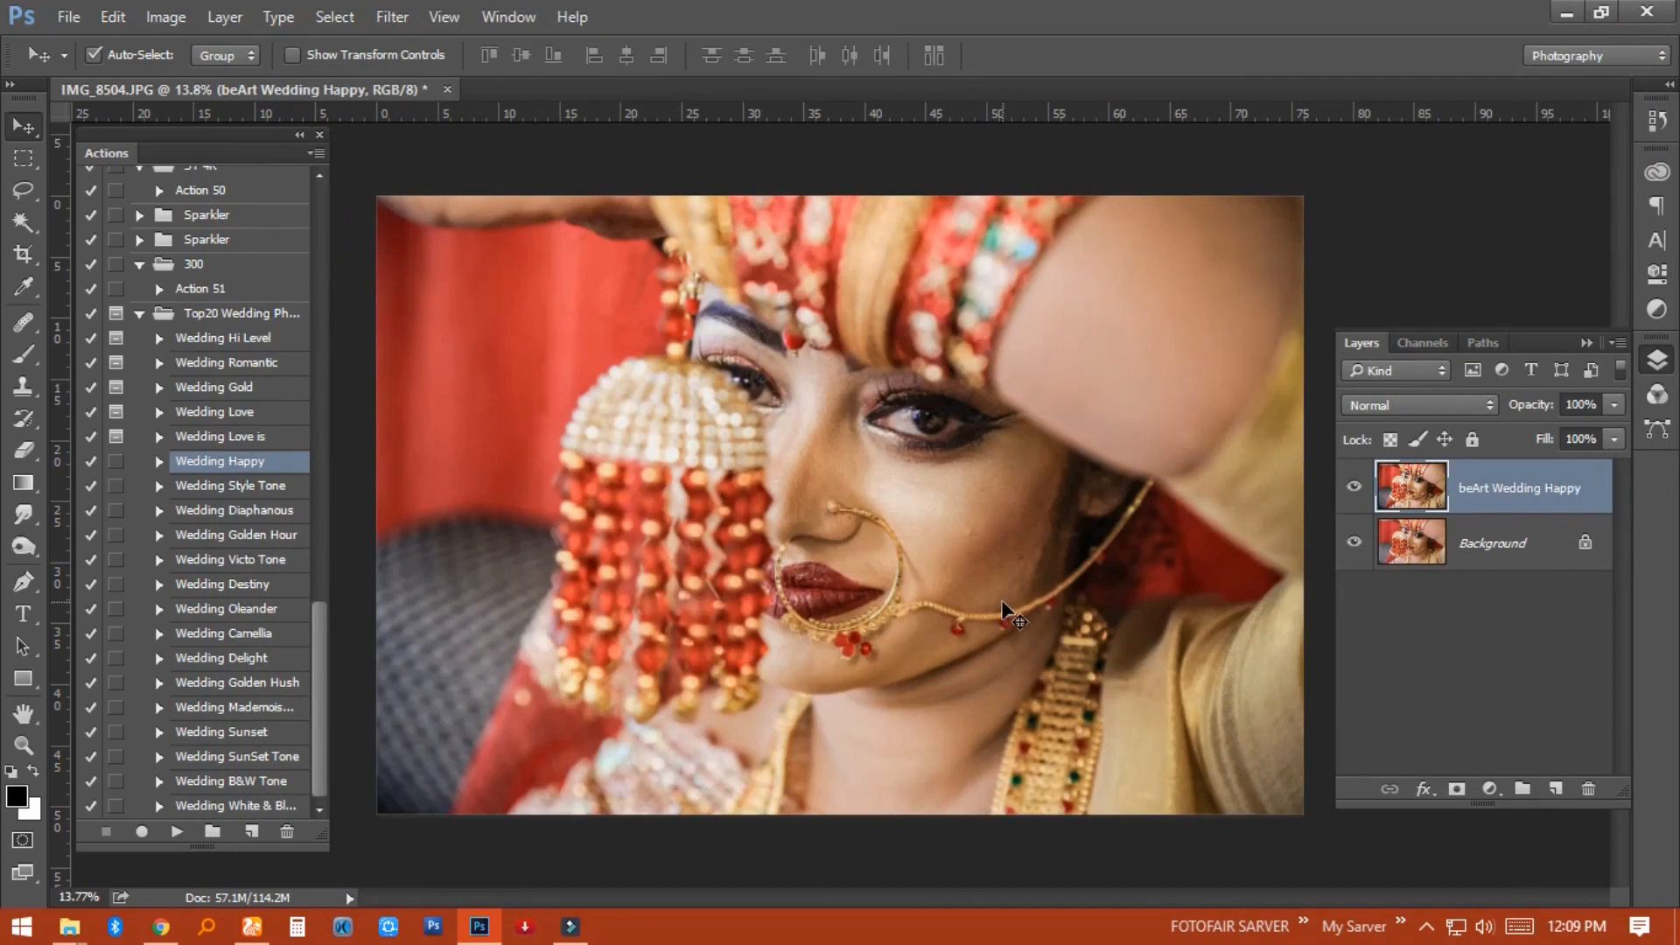
- Compare the adjusted Wedding Happy layer with the original by toggling its visibility, and delete the layer
click(1349, 492)
click(1344, 489)
click(1344, 489)
click(1354, 487)
drag(1405, 490, 1588, 791)
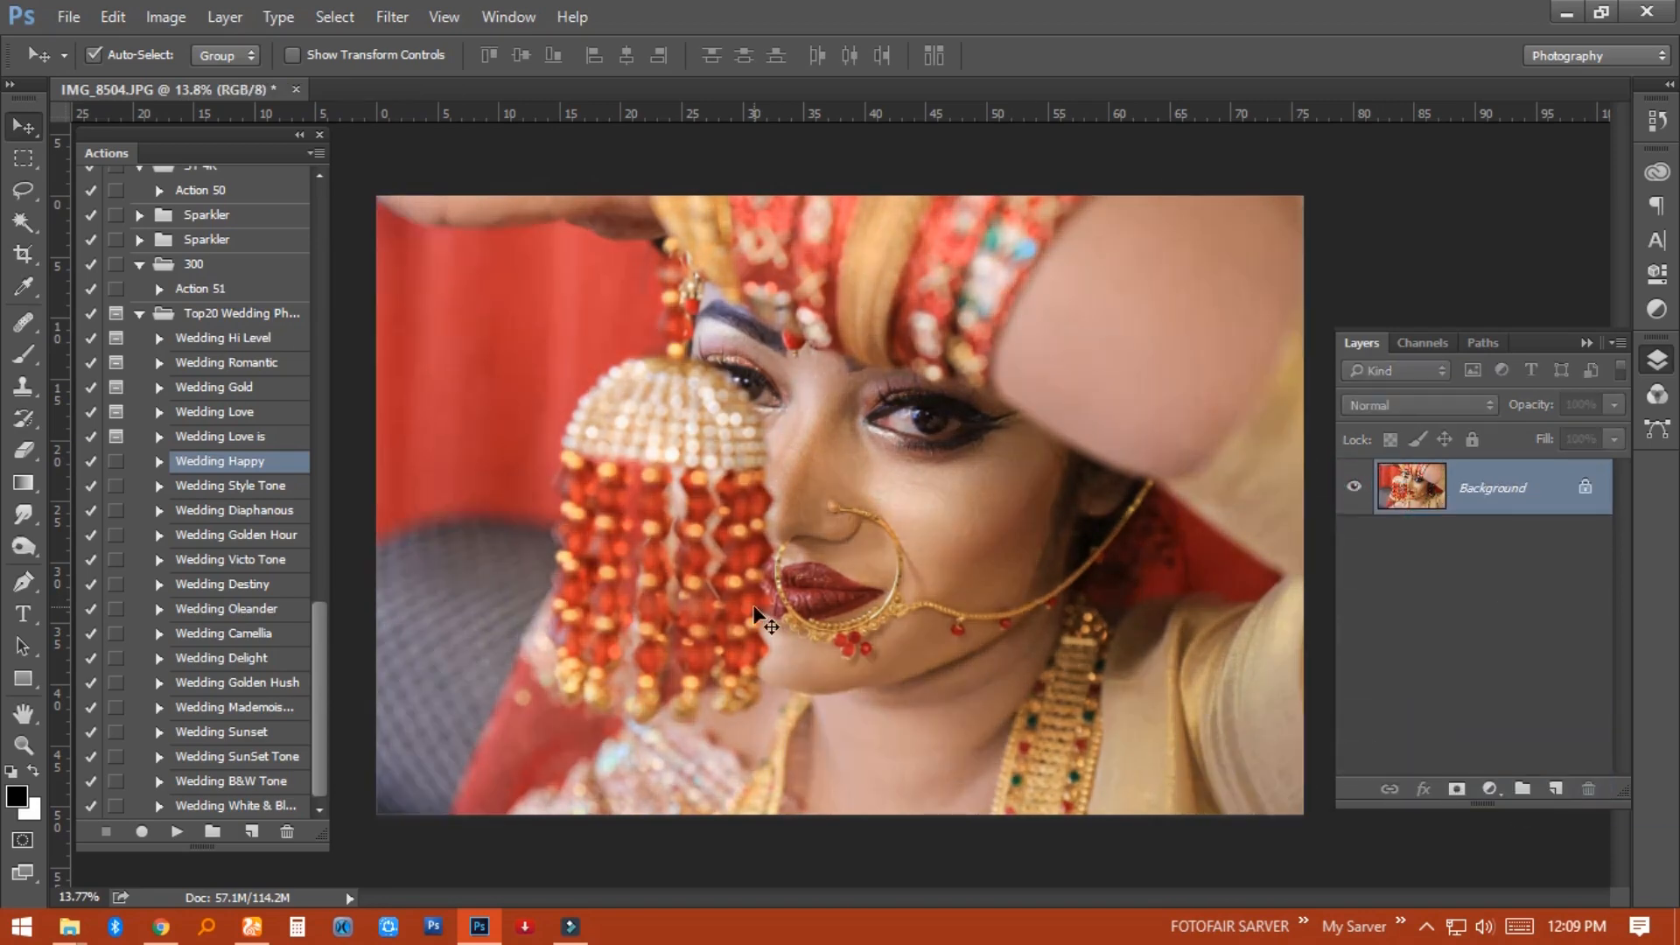
- Apply the Wedding Golden Hush action to the photo and toggle its layer to compare with the original
click(204, 684)
click(177, 832)
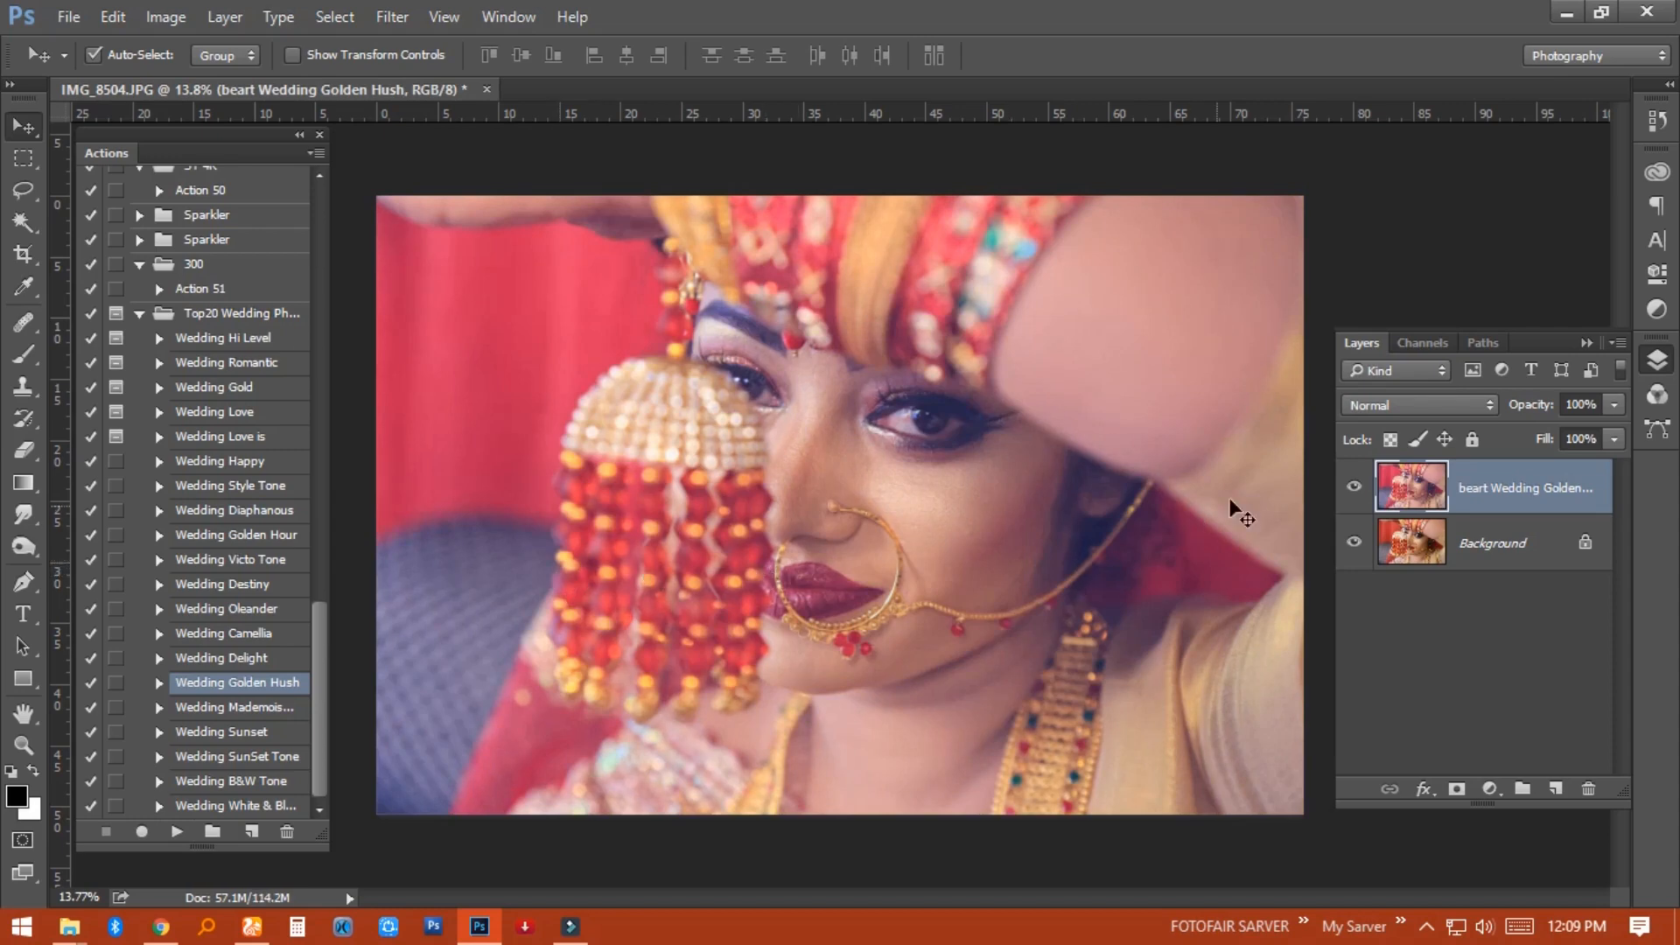
click(1355, 486)
click(1355, 486)
- Fit the photo on screen and delete the Wedding Golden Hush layer
drag(908, 446, 1002, 494)
right_click(1001, 493)
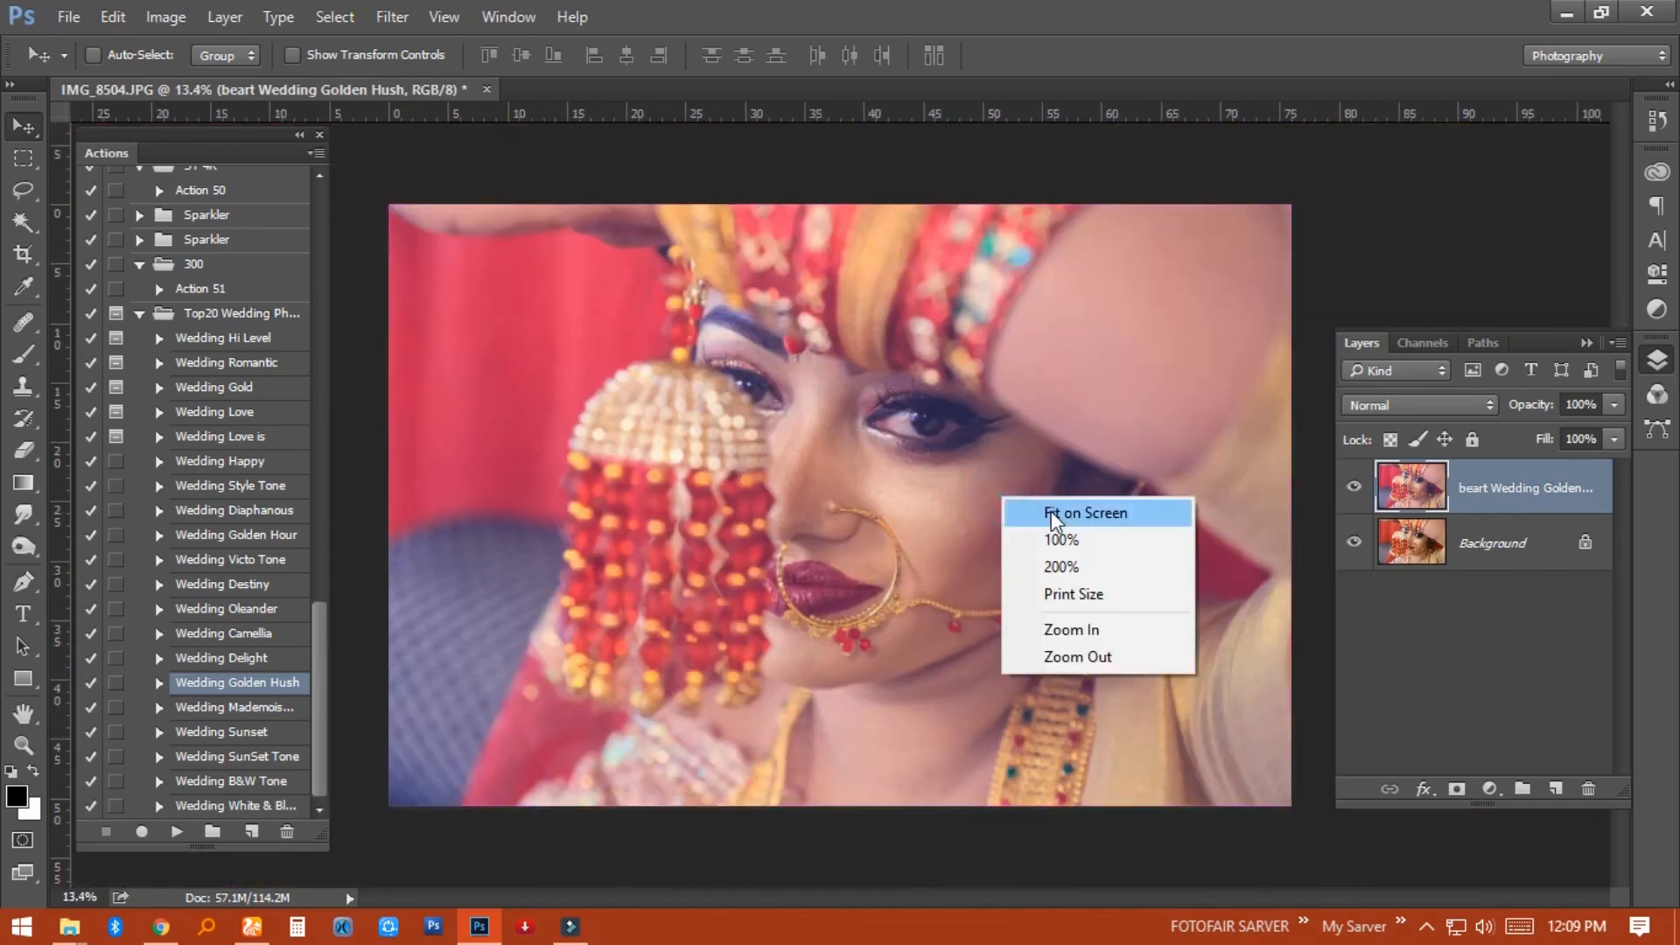
click(1052, 511)
drag(1411, 486, 1588, 788)
- Try the Wedding Sunset action on the photo and delete the layer it adds
click(219, 733)
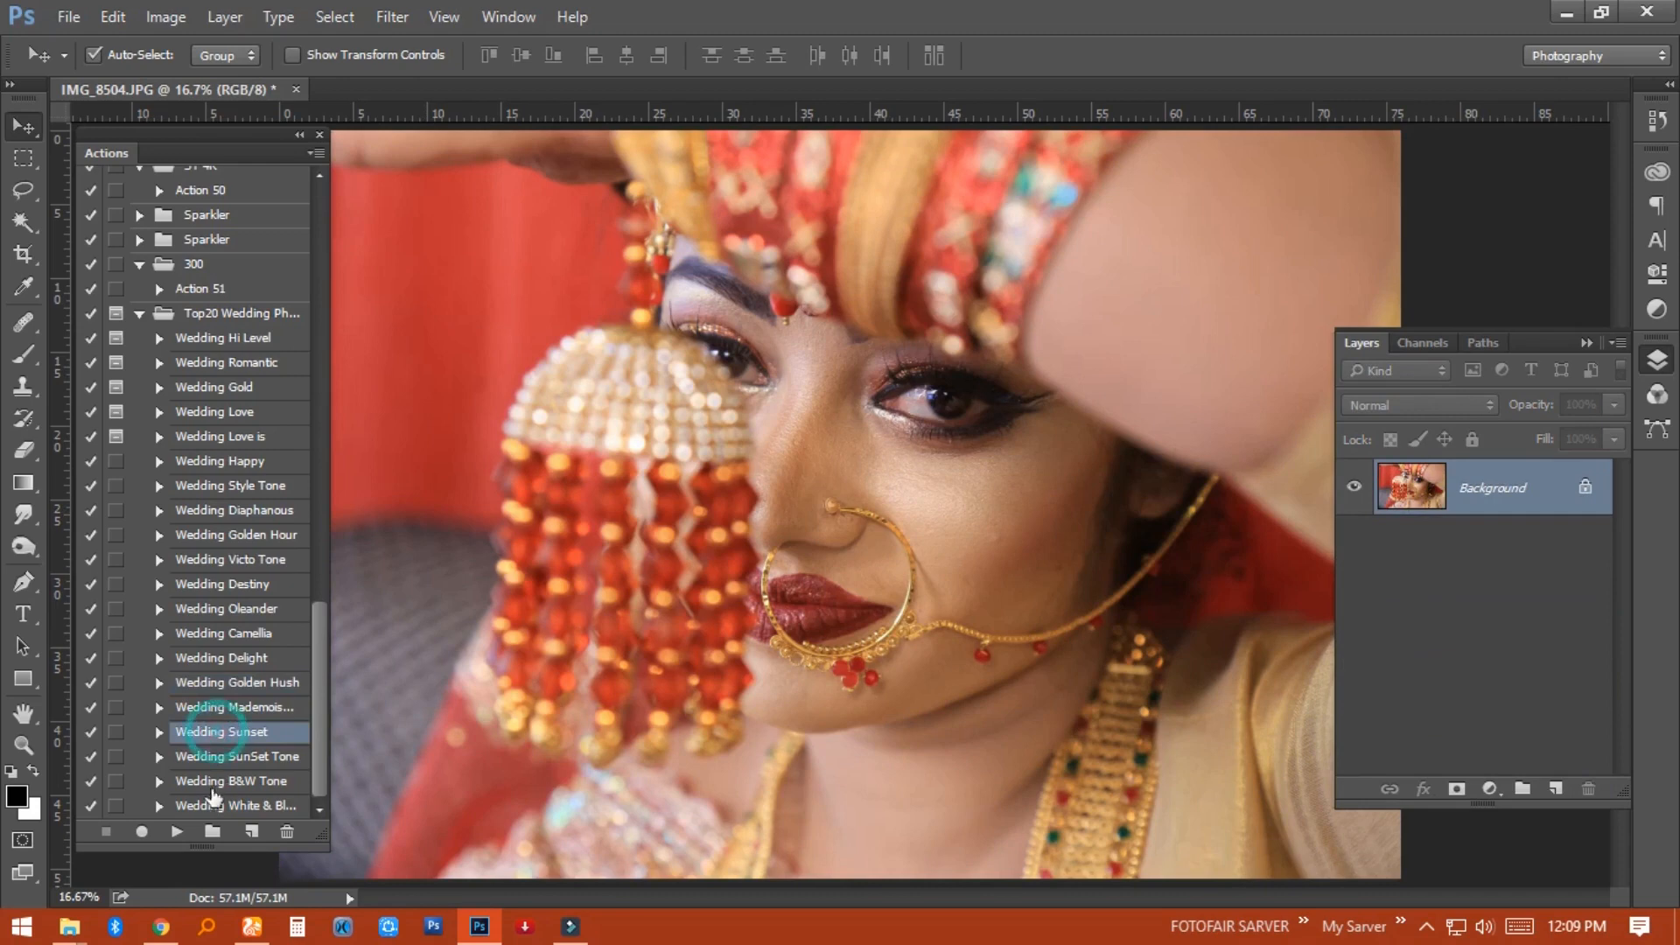
click(178, 831)
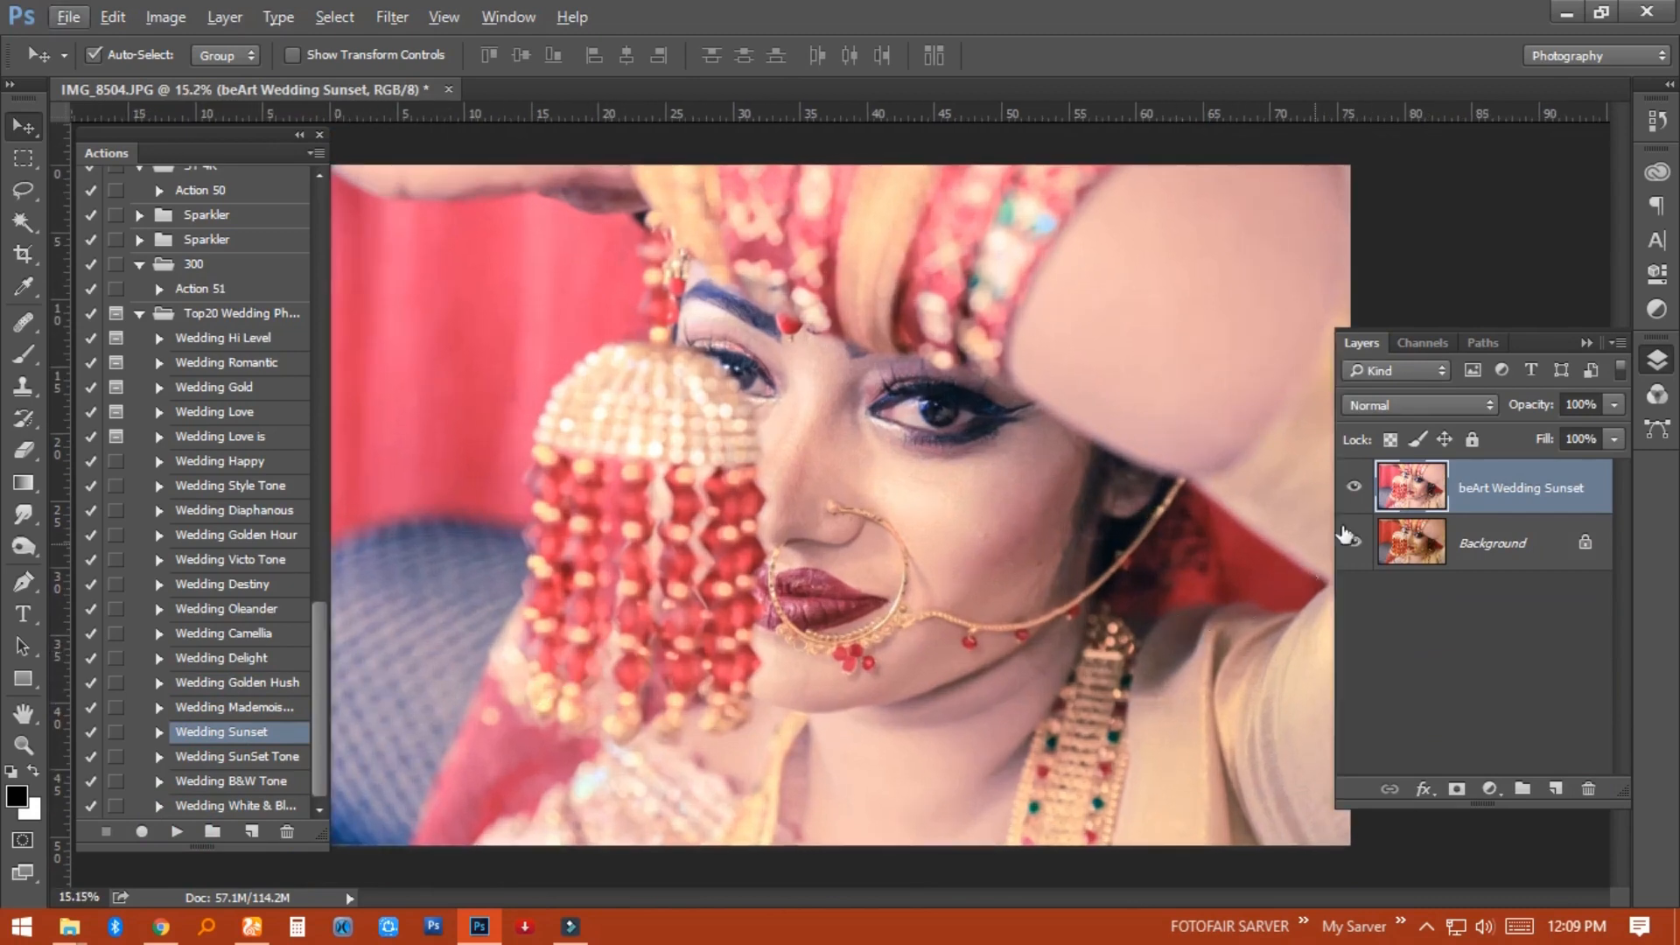
drag(1412, 486, 1589, 790)
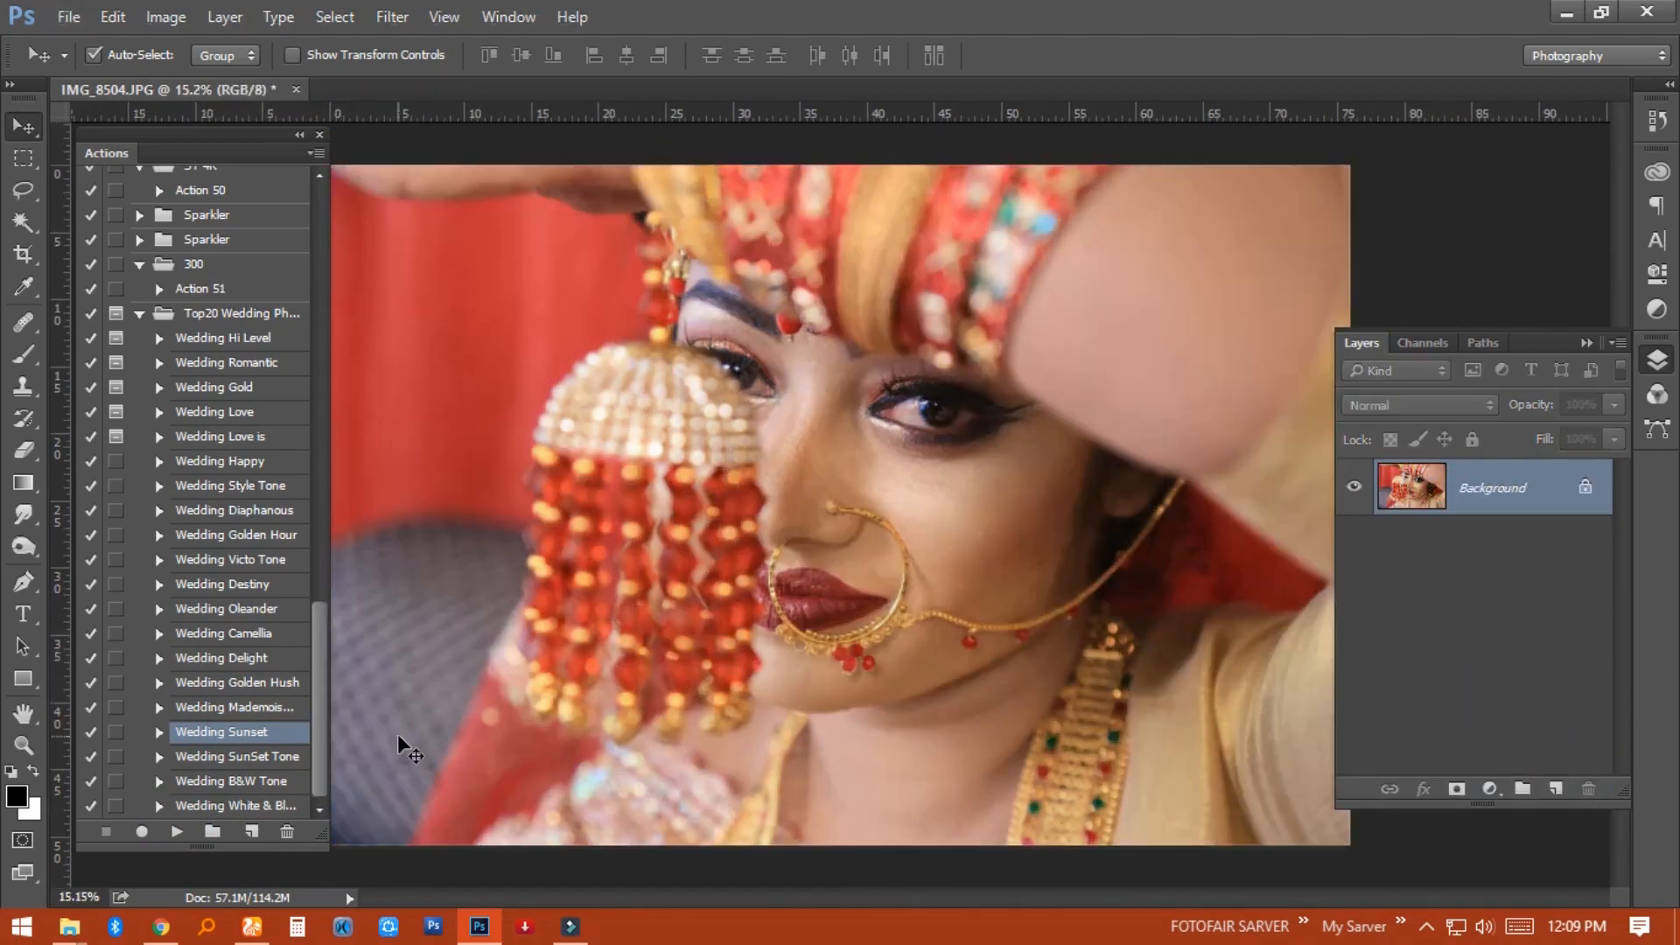
- Switch to the DCIM\STEL folder in File Explorer and open the photo IMG_8520 with Photoshop
mouse_move(69, 927)
click(364, 835)
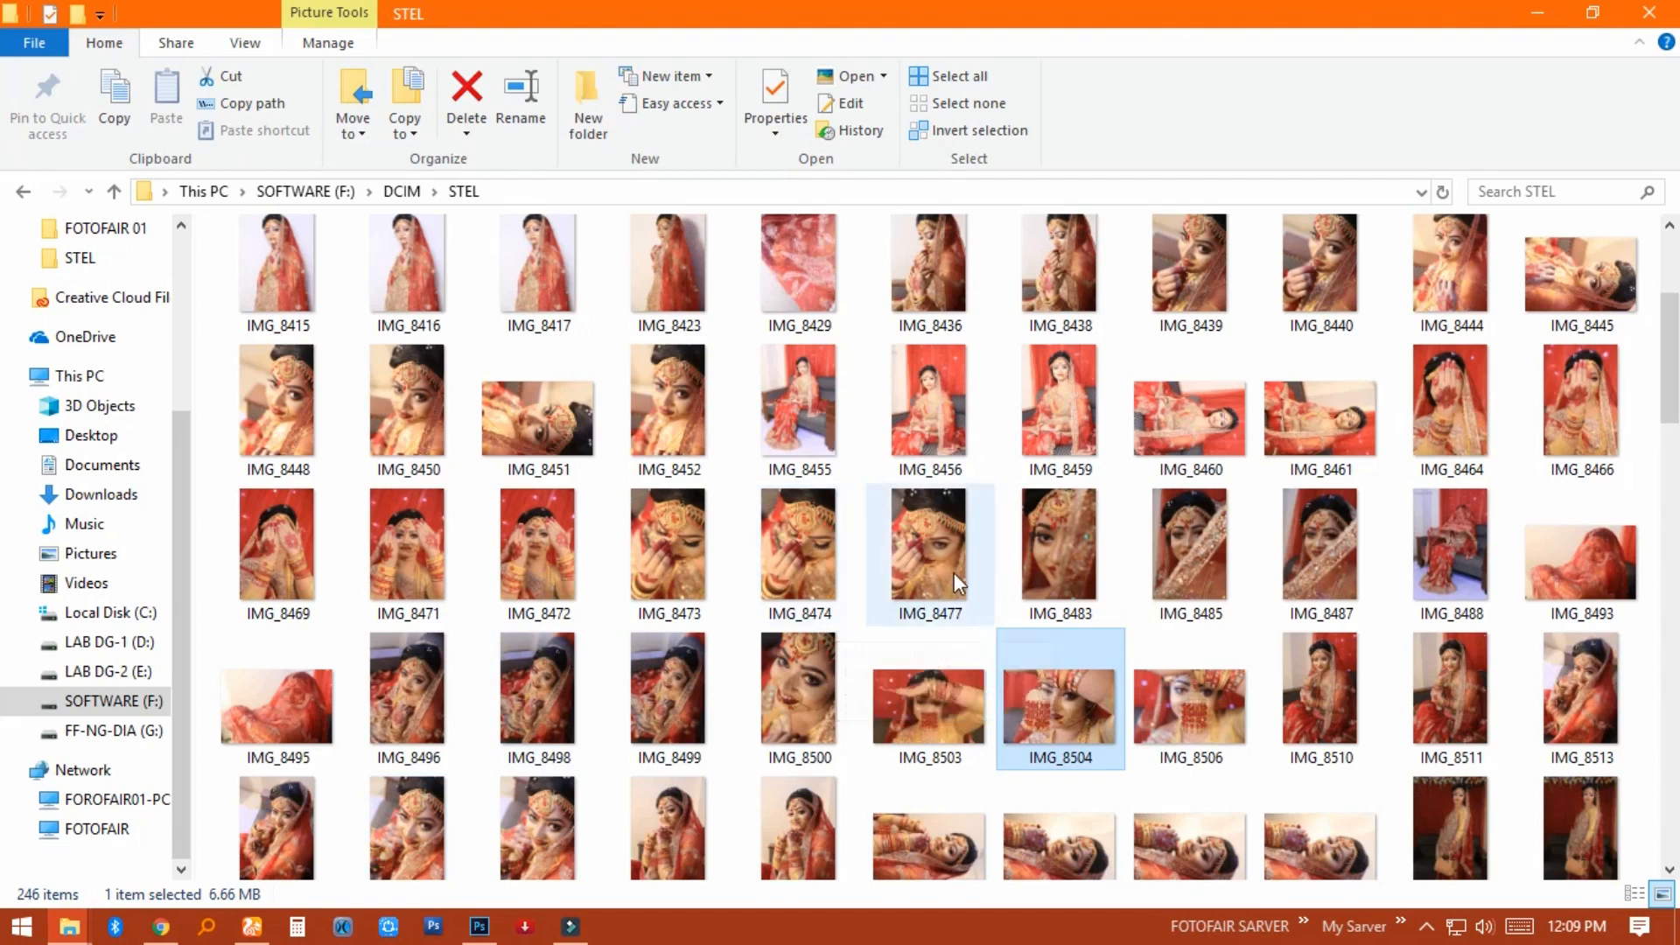
click(1066, 414)
double_click(1066, 412)
click(1519, 233)
drag(1672, 362, 1678, 474)
drag(4, 484, 1671, 445)
right_click(910, 464)
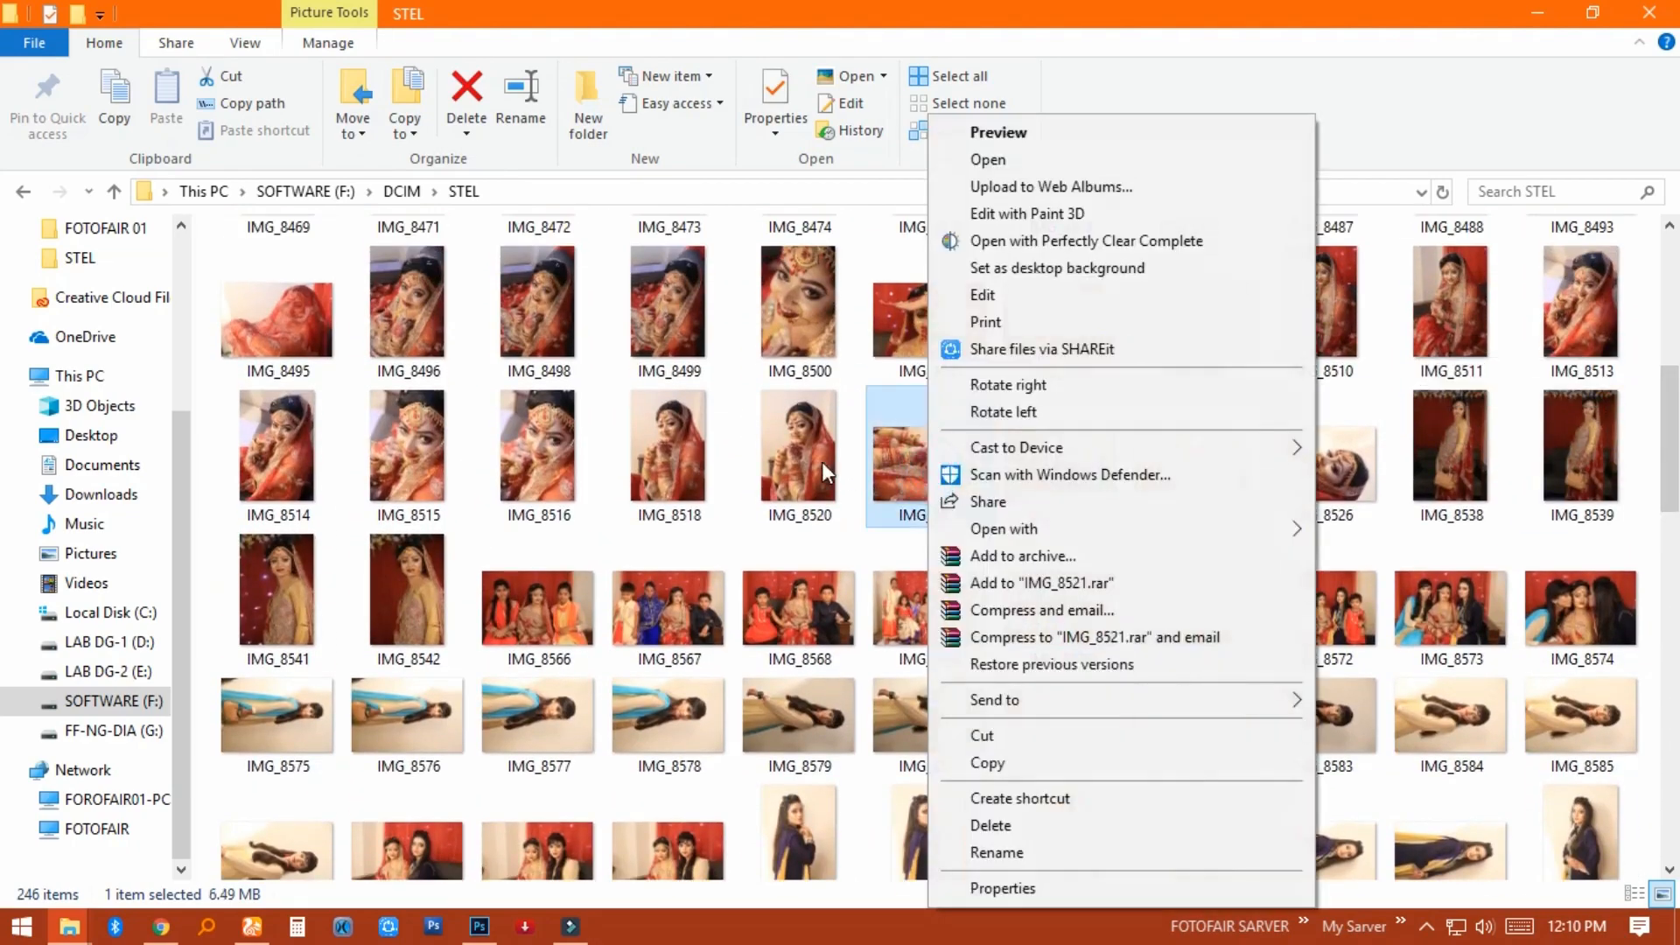
mouse_move(1185, 528)
click(1238, 527)
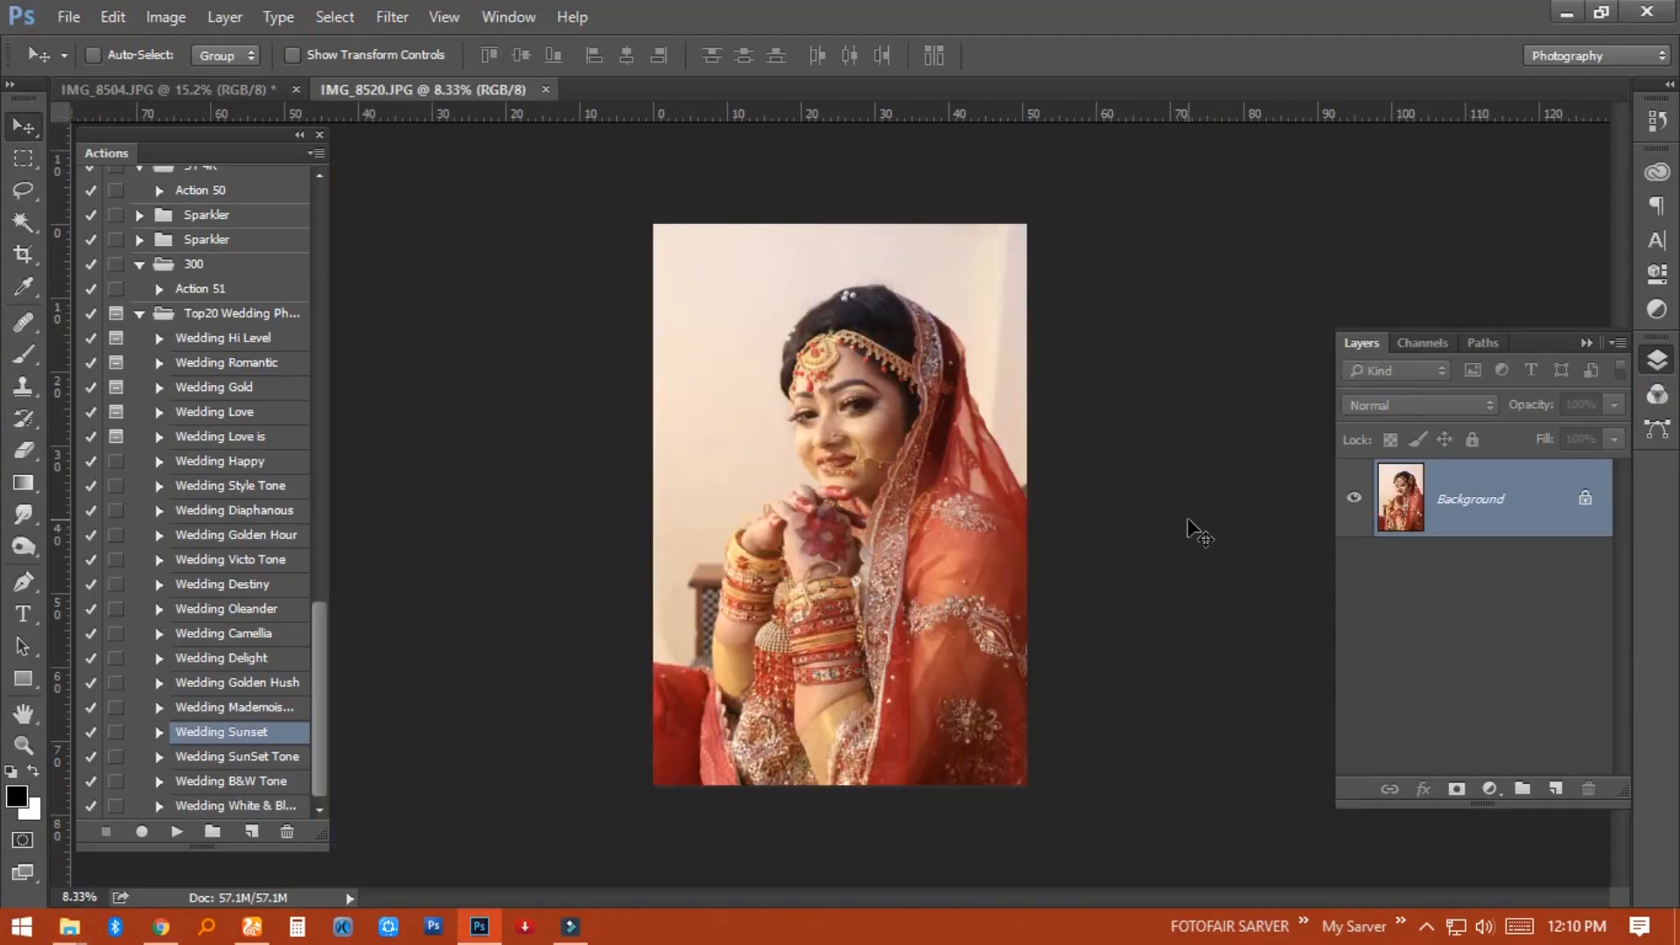
- Fit IMG_8520 on screen and apply the Wedding Golden Hush action to it
key(ctrl+0)
click(247, 682)
click(177, 833)
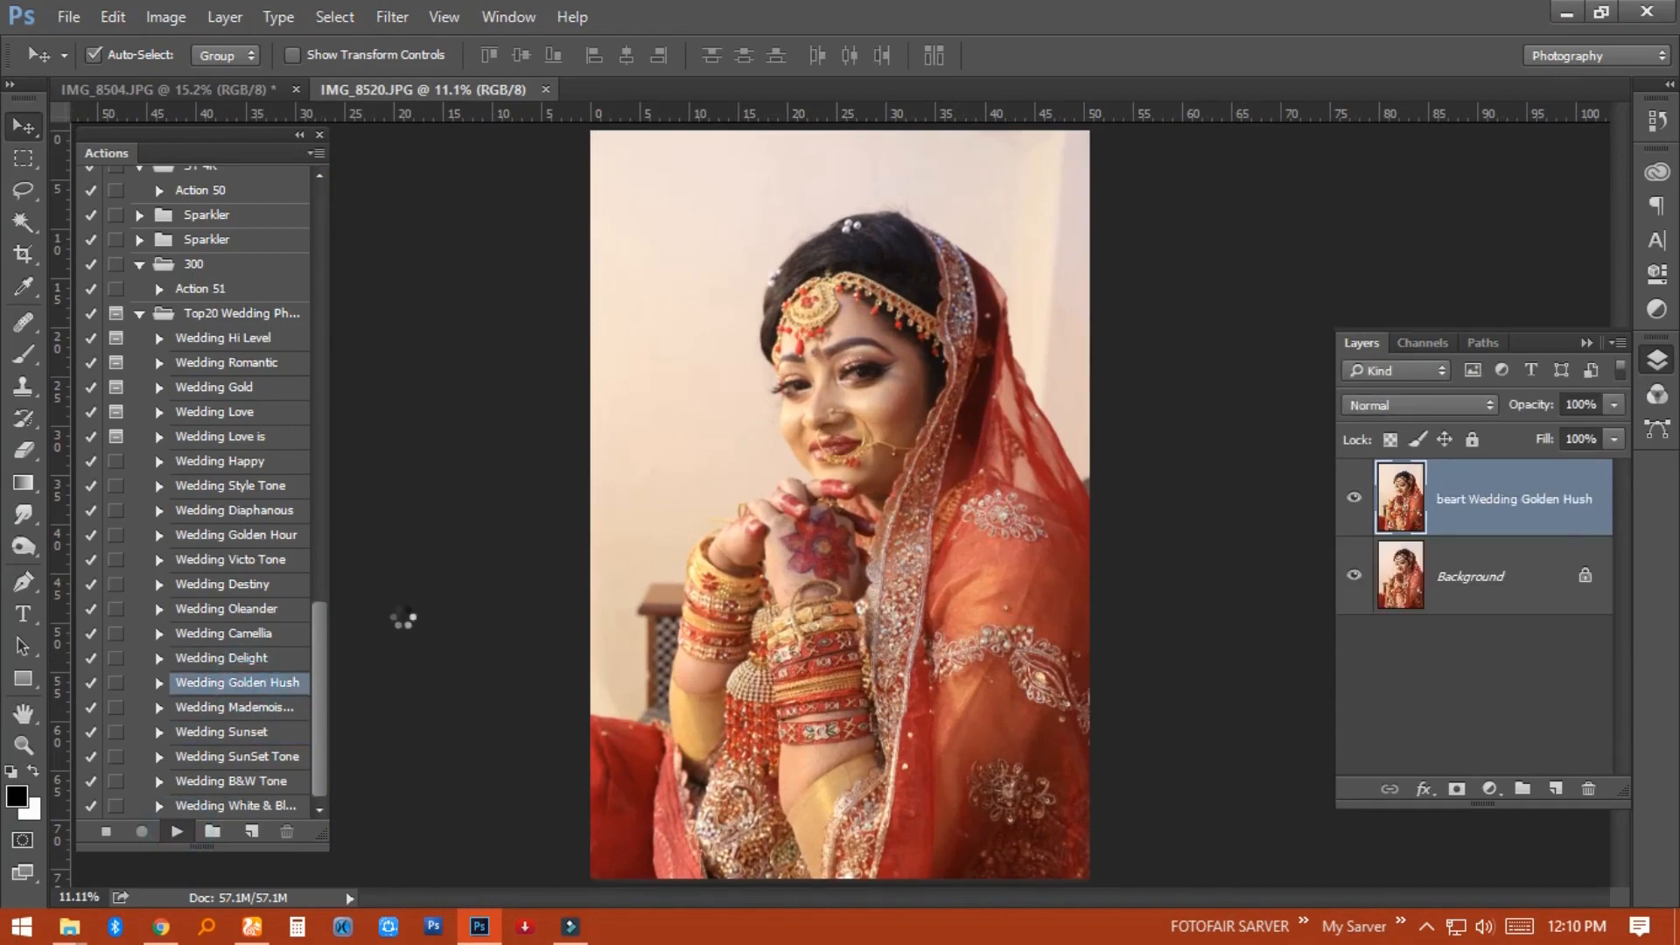
- Compare IMG_8520 with and without the Wedding Golden Hush layer, and delete that layer
click(1354, 500)
click(1354, 500)
click(1354, 501)
click(1354, 501)
drag(1400, 497, 1589, 785)
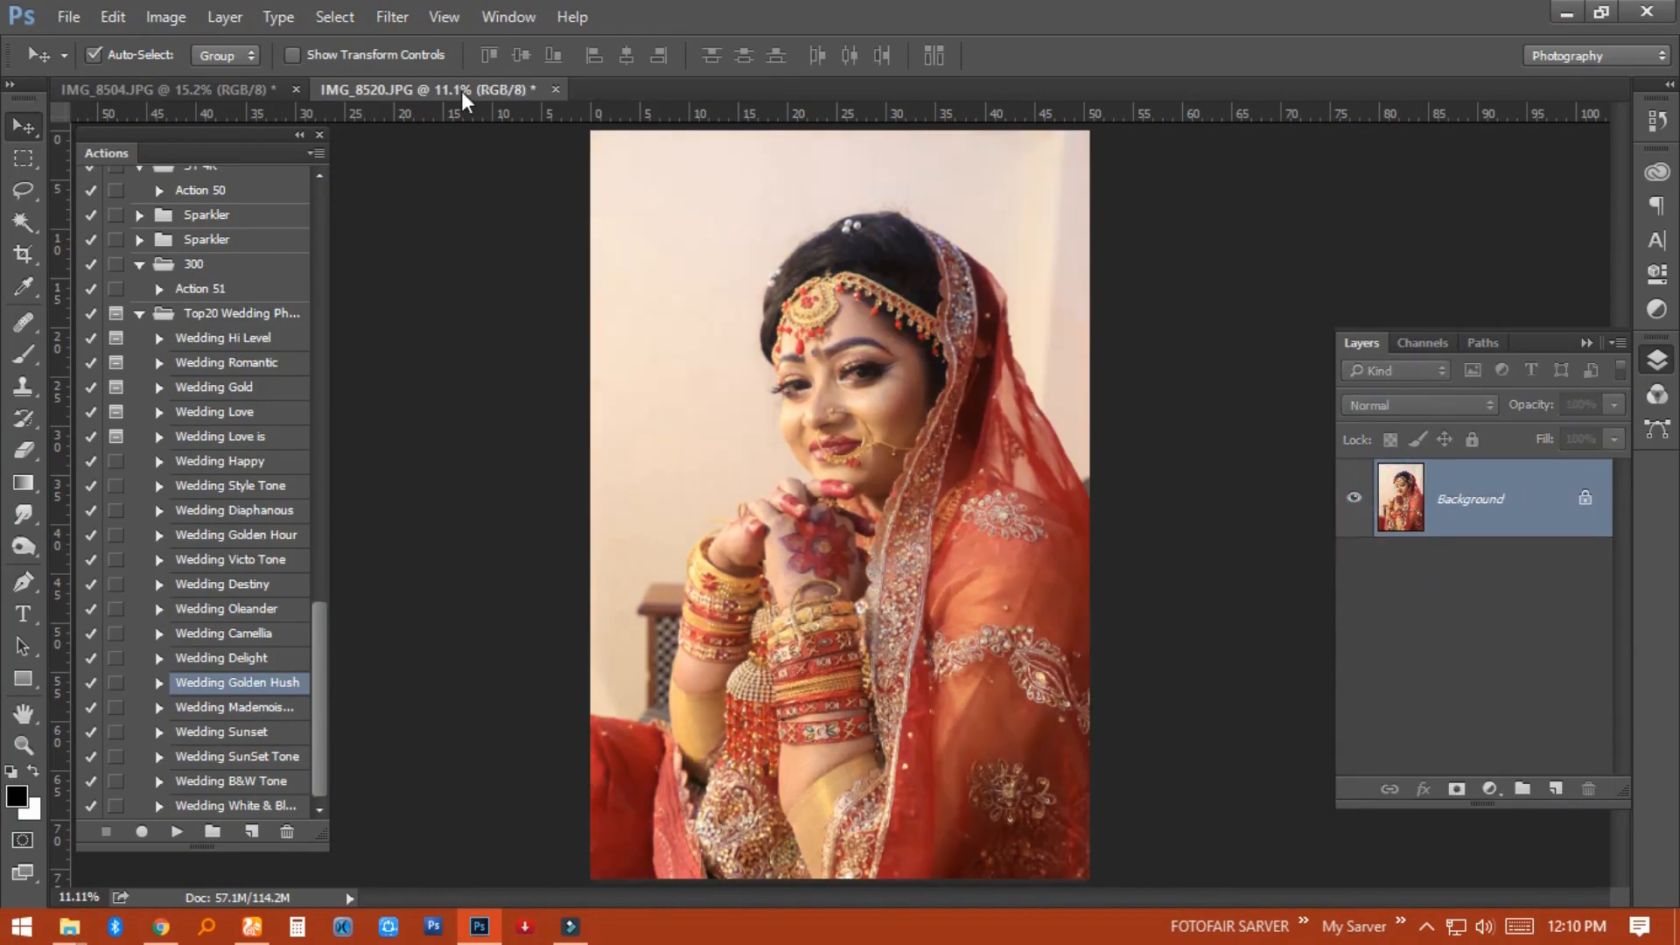
- Try Camera Raw basic adjustments on the photo, including Clarity -31, Dehaze +12 and automatic tone, and cancel the filter
click(392, 17)
click(497, 158)
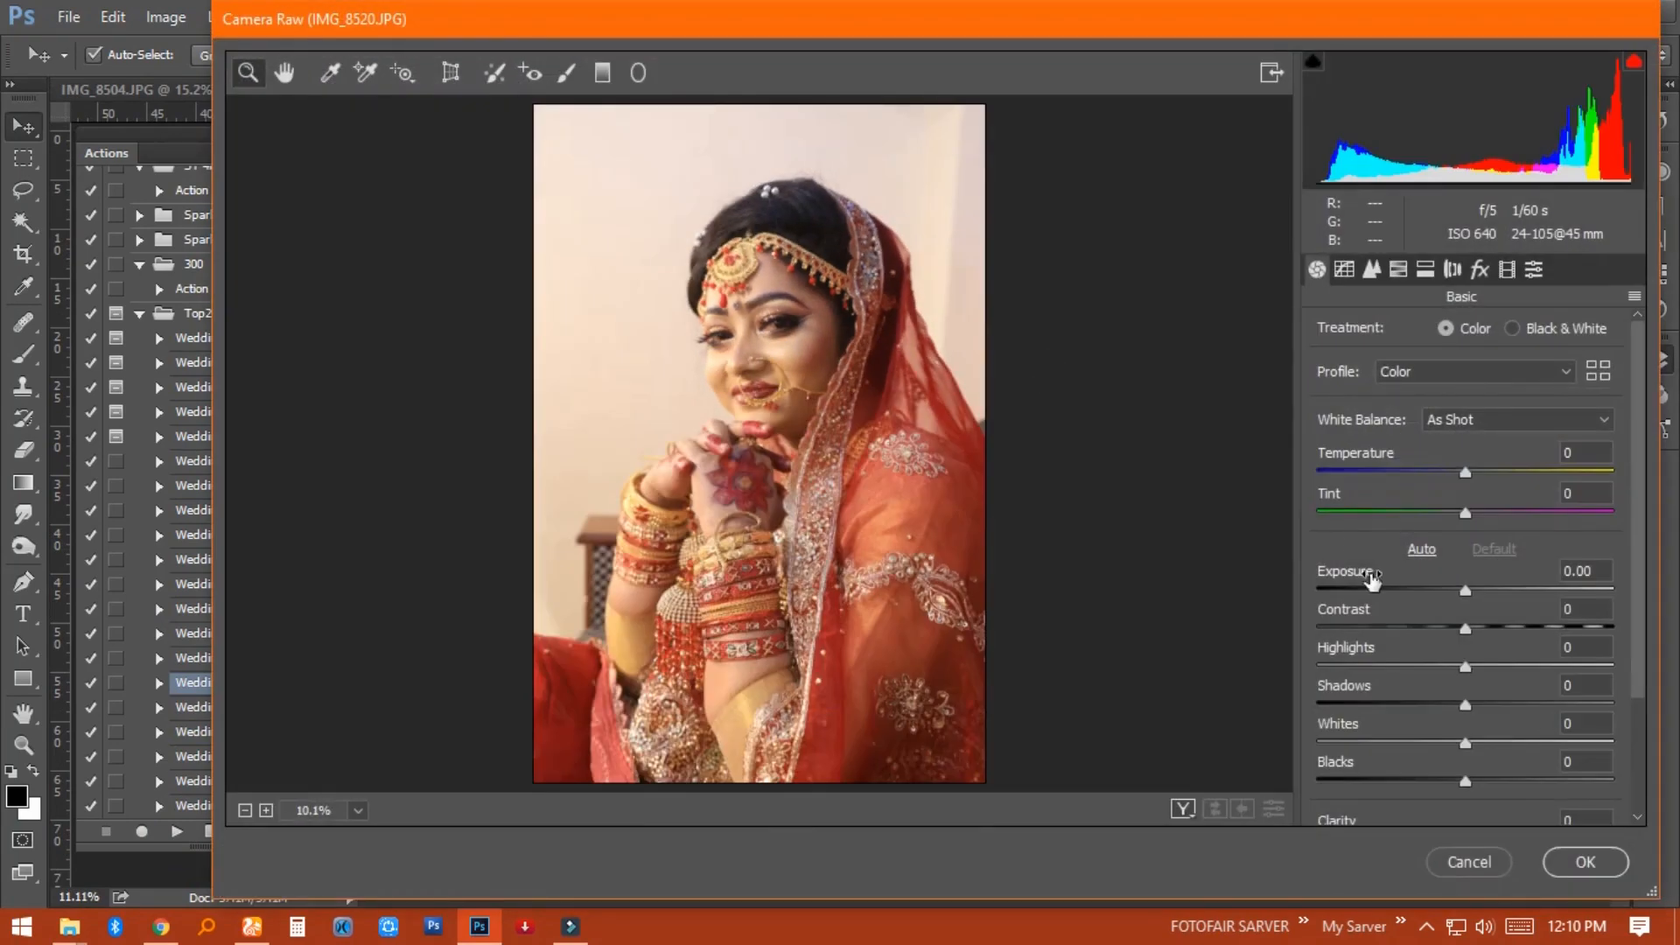
drag(1485, 634, 1549, 628)
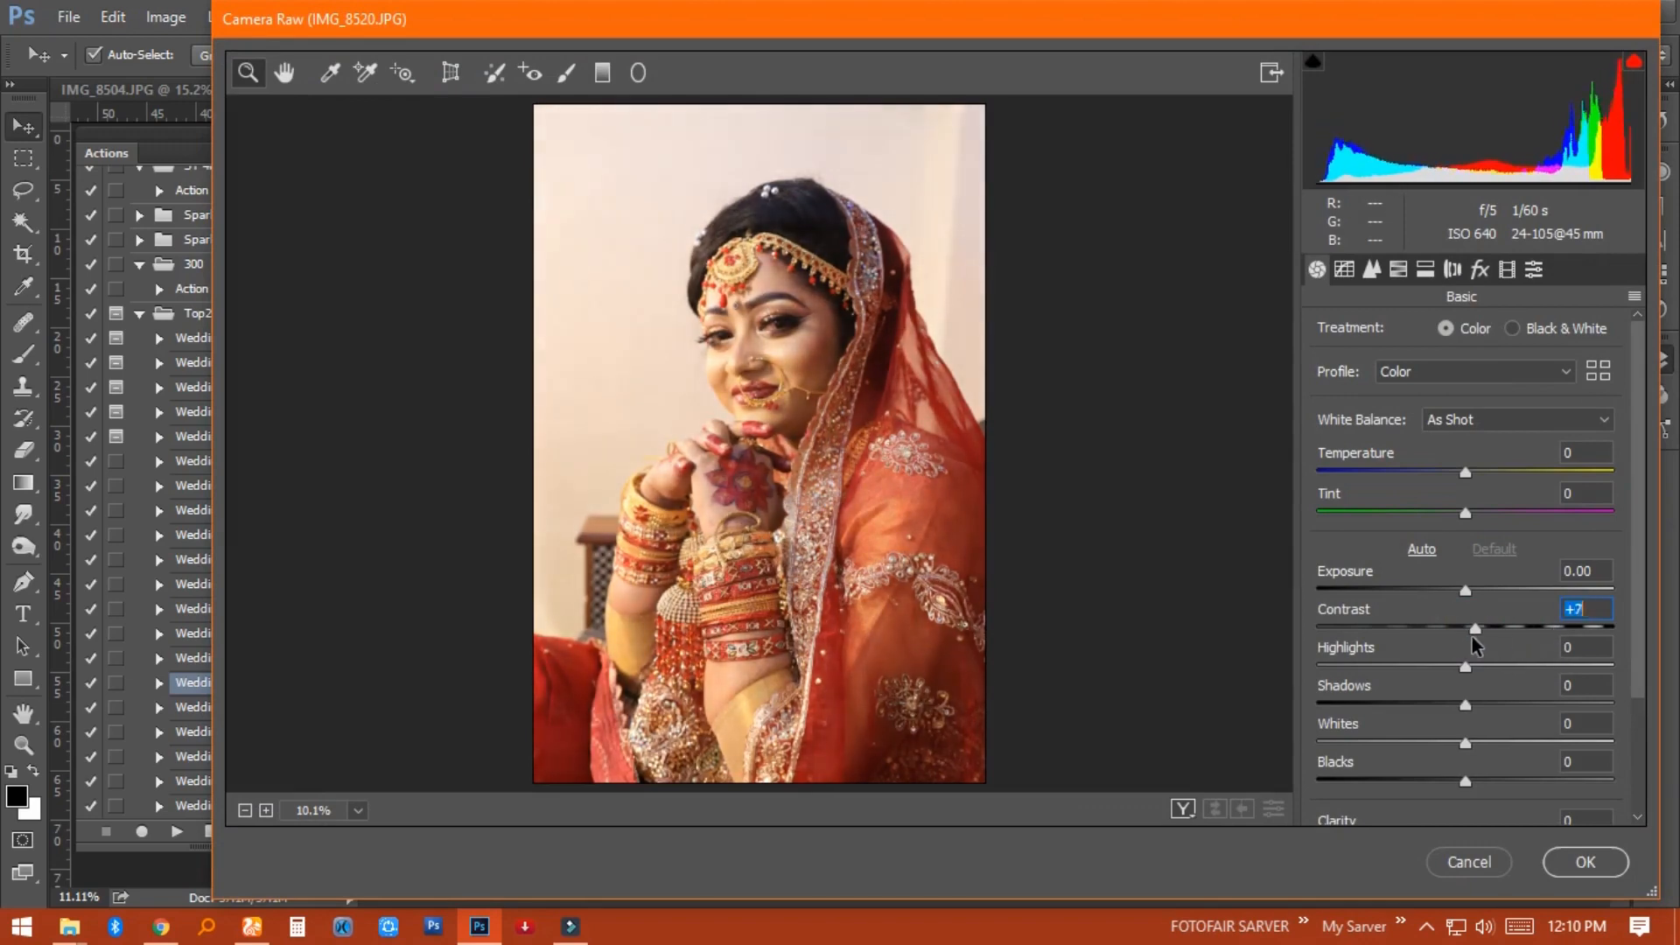
double_click(1547, 630)
scroll(1495, 674, down, 2)
drag(1471, 674, 1521, 667)
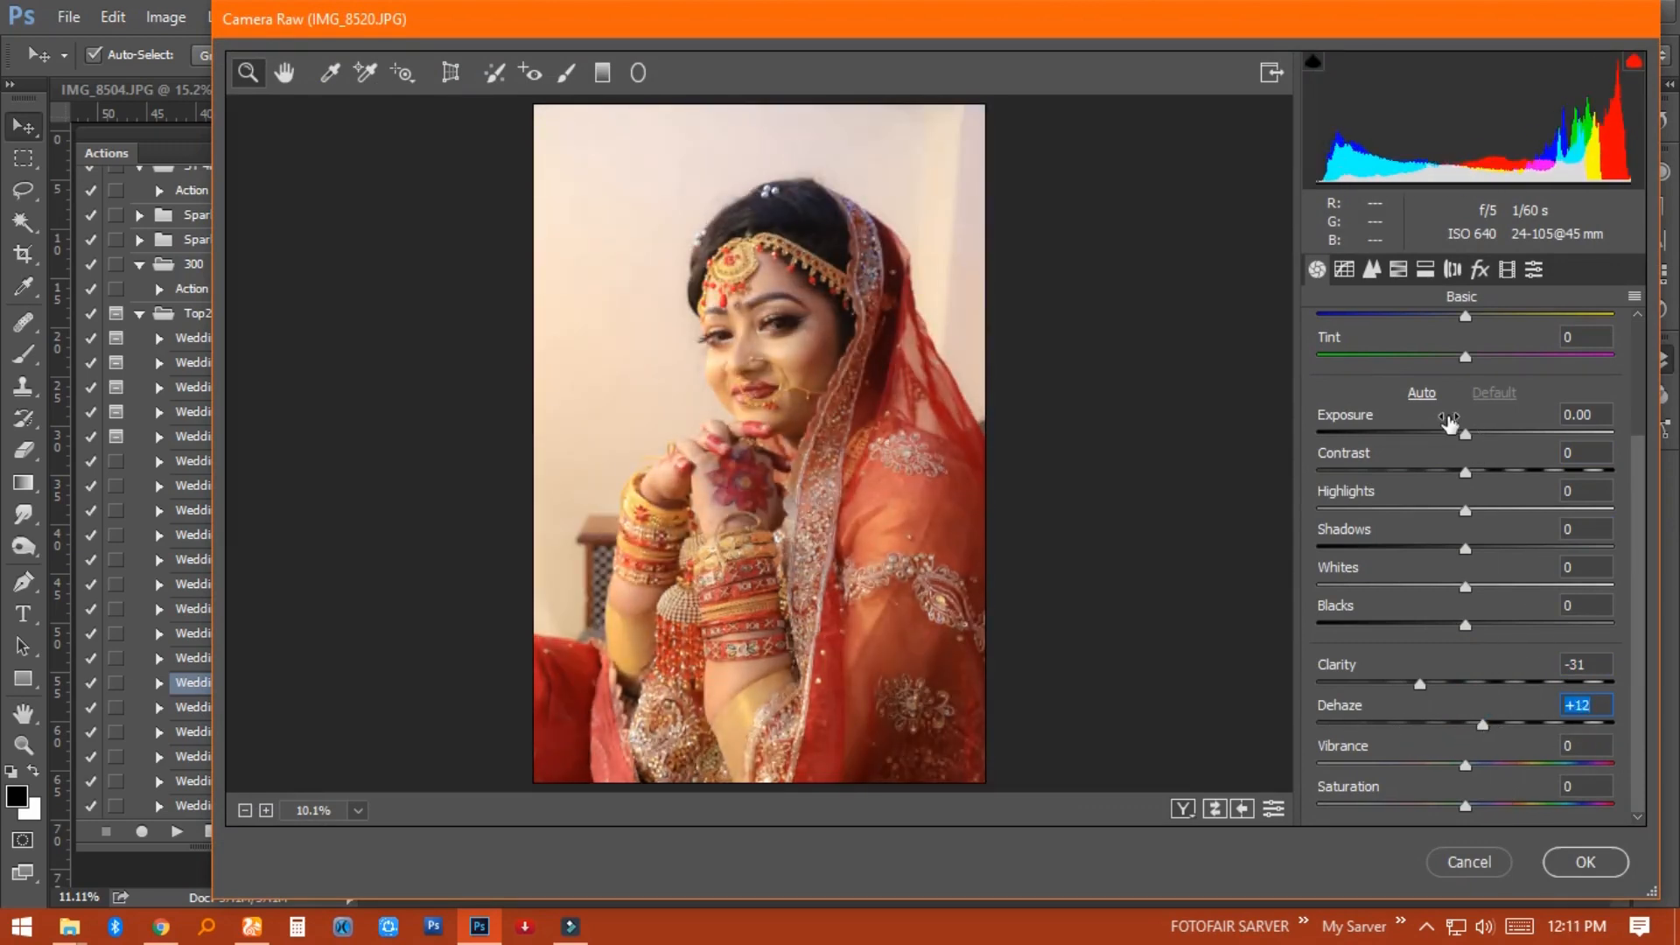
click(1422, 394)
click(1494, 395)
click(1492, 853)
- Preview the Bright and Natural Camera Raw presets on the photo, inspect the face up close, and cancel the filter
click(393, 16)
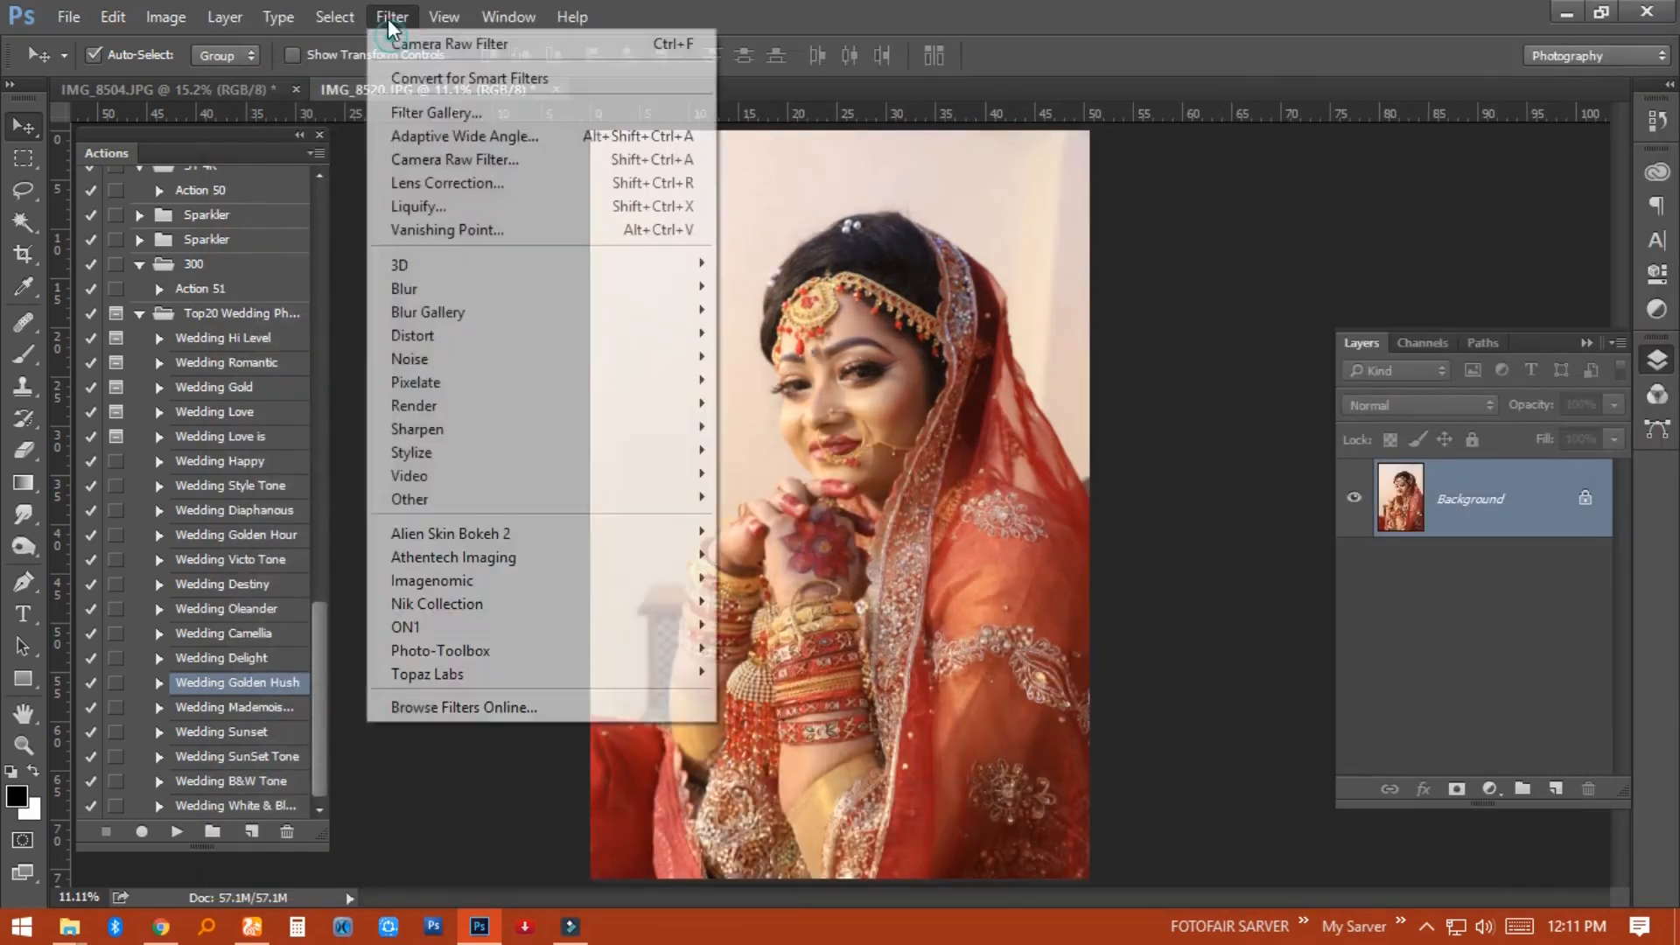
click(465, 159)
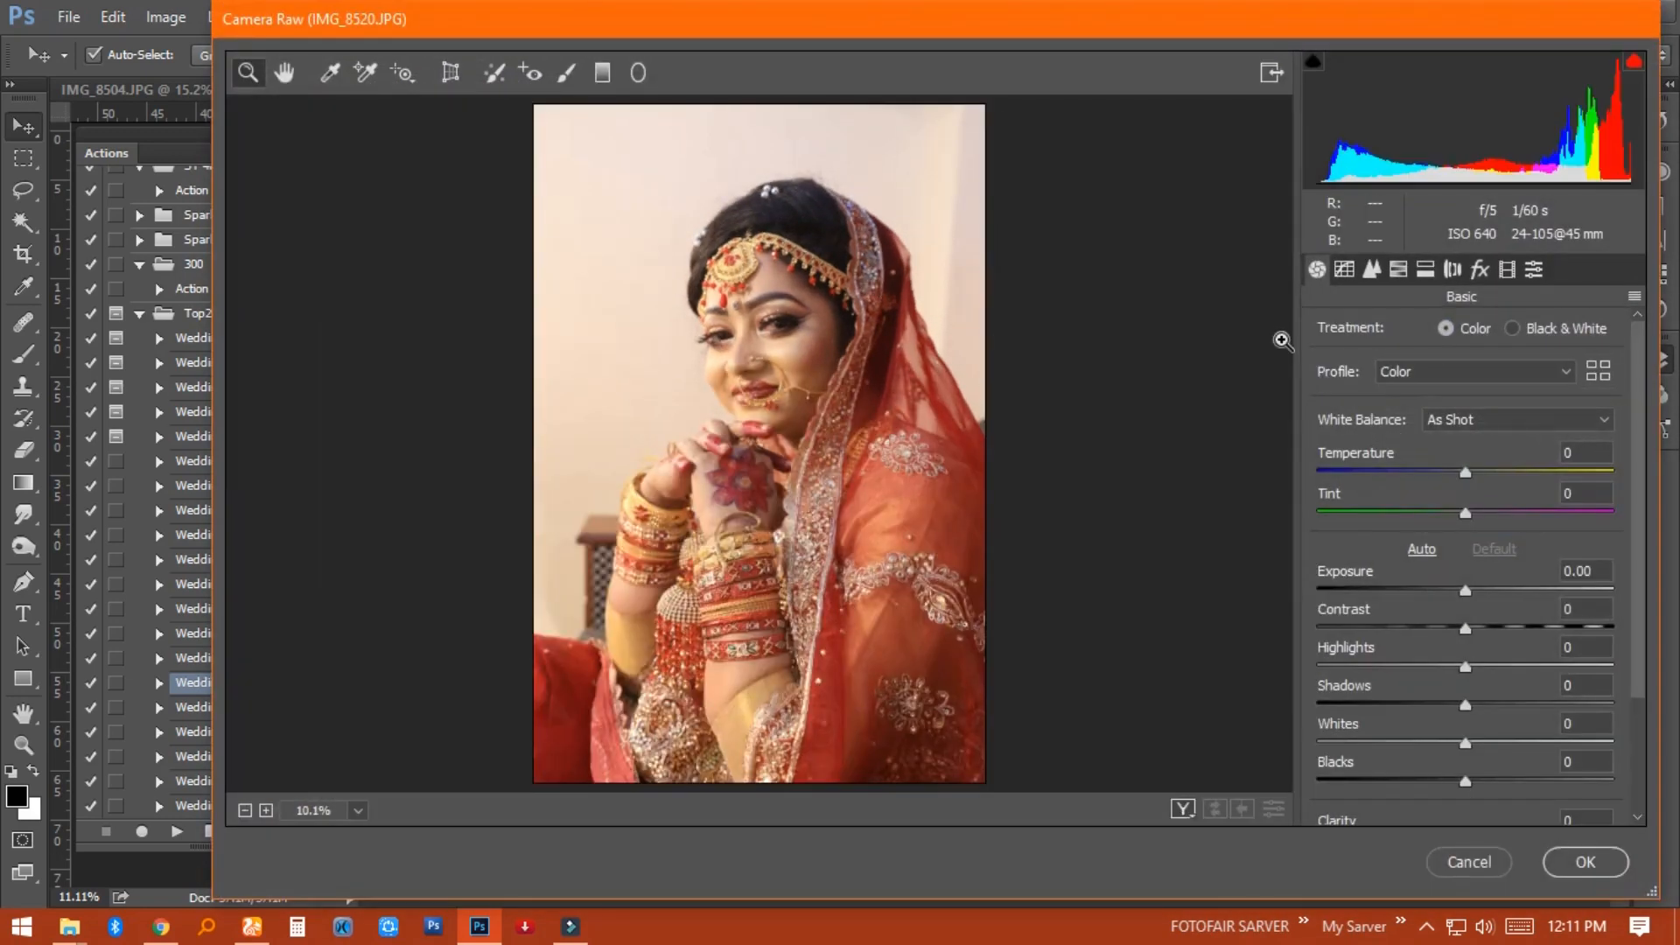
click(1534, 267)
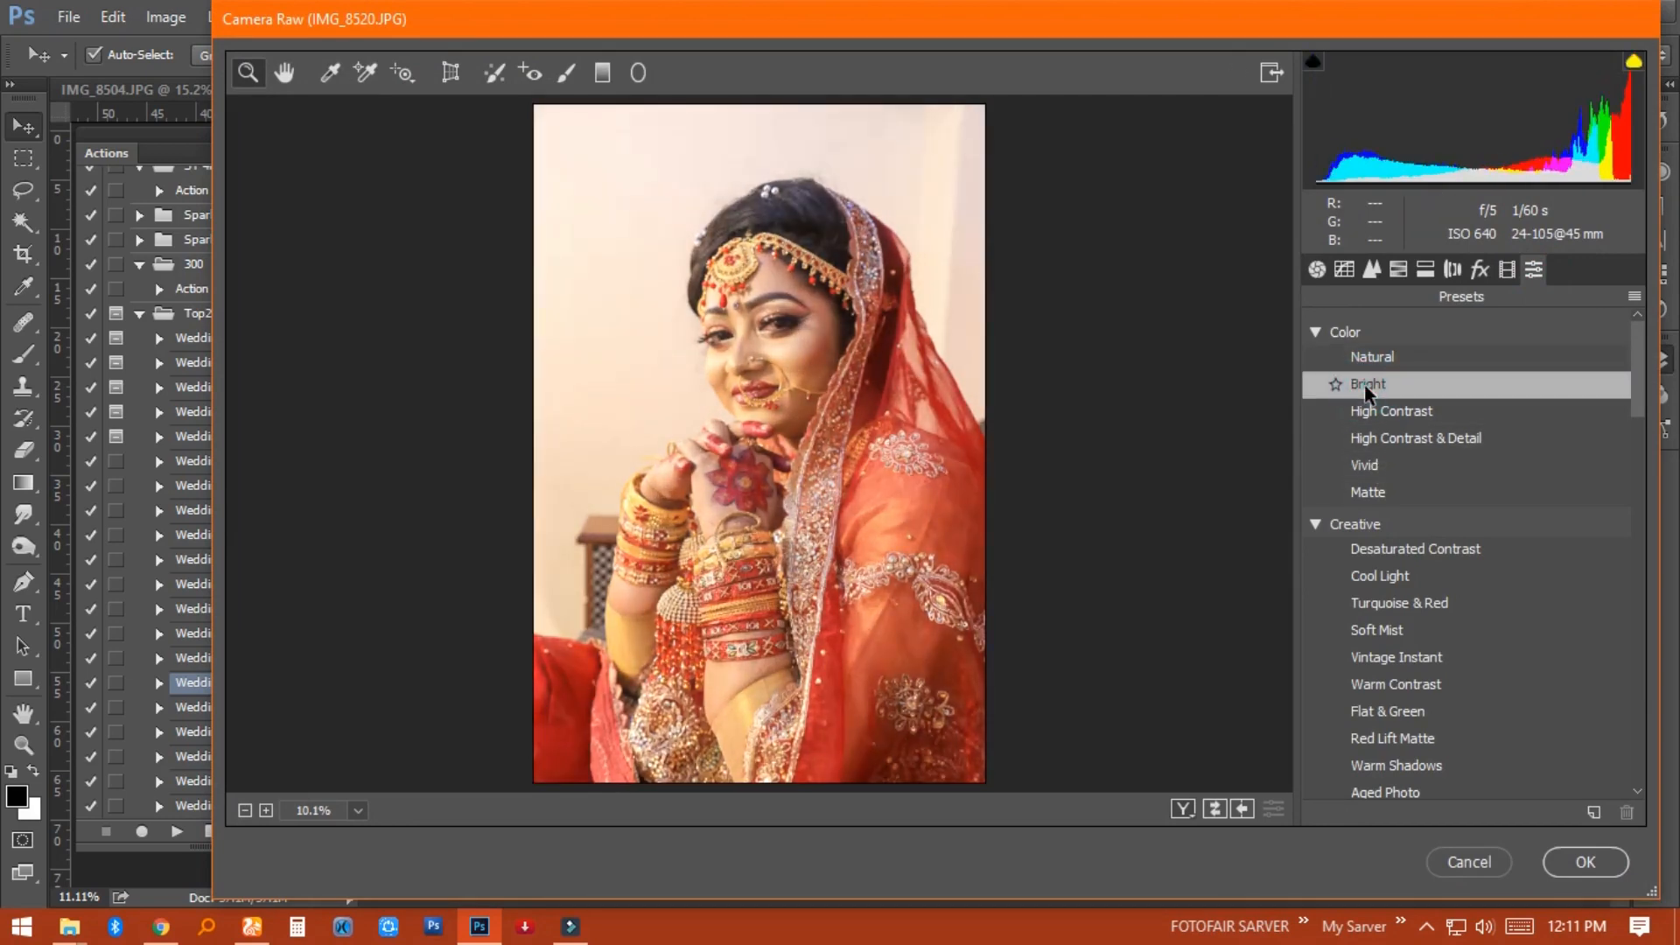
click(1361, 360)
click(789, 440)
click(823, 412)
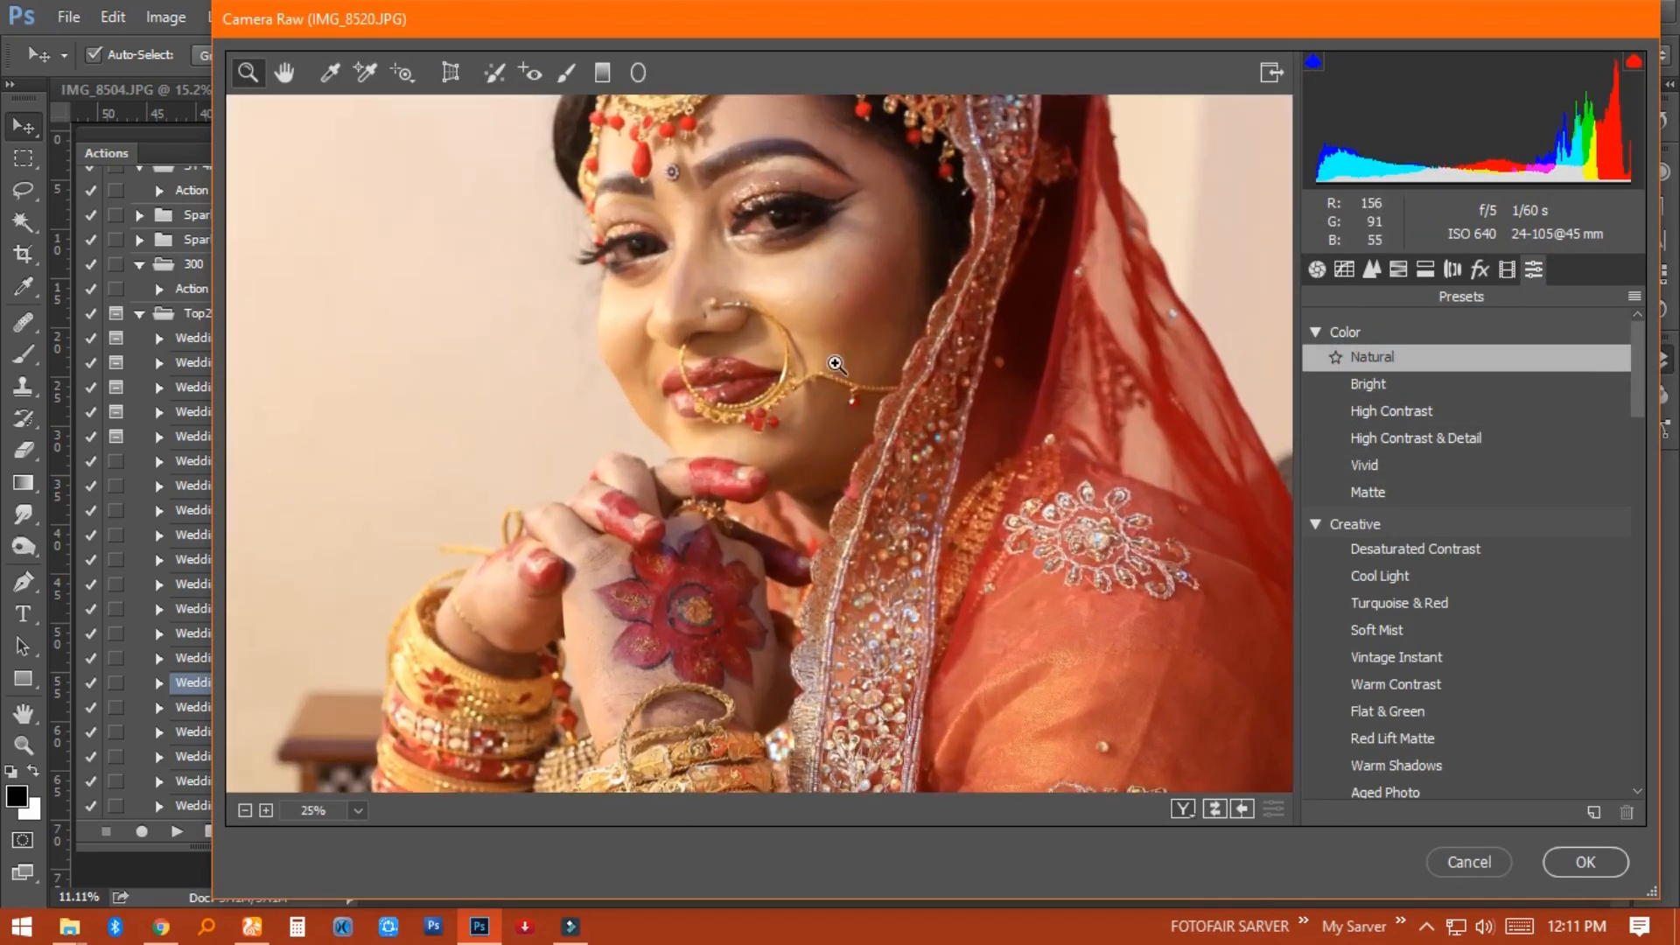
click(825, 451)
click(821, 459)
drag(834, 556, 829, 397)
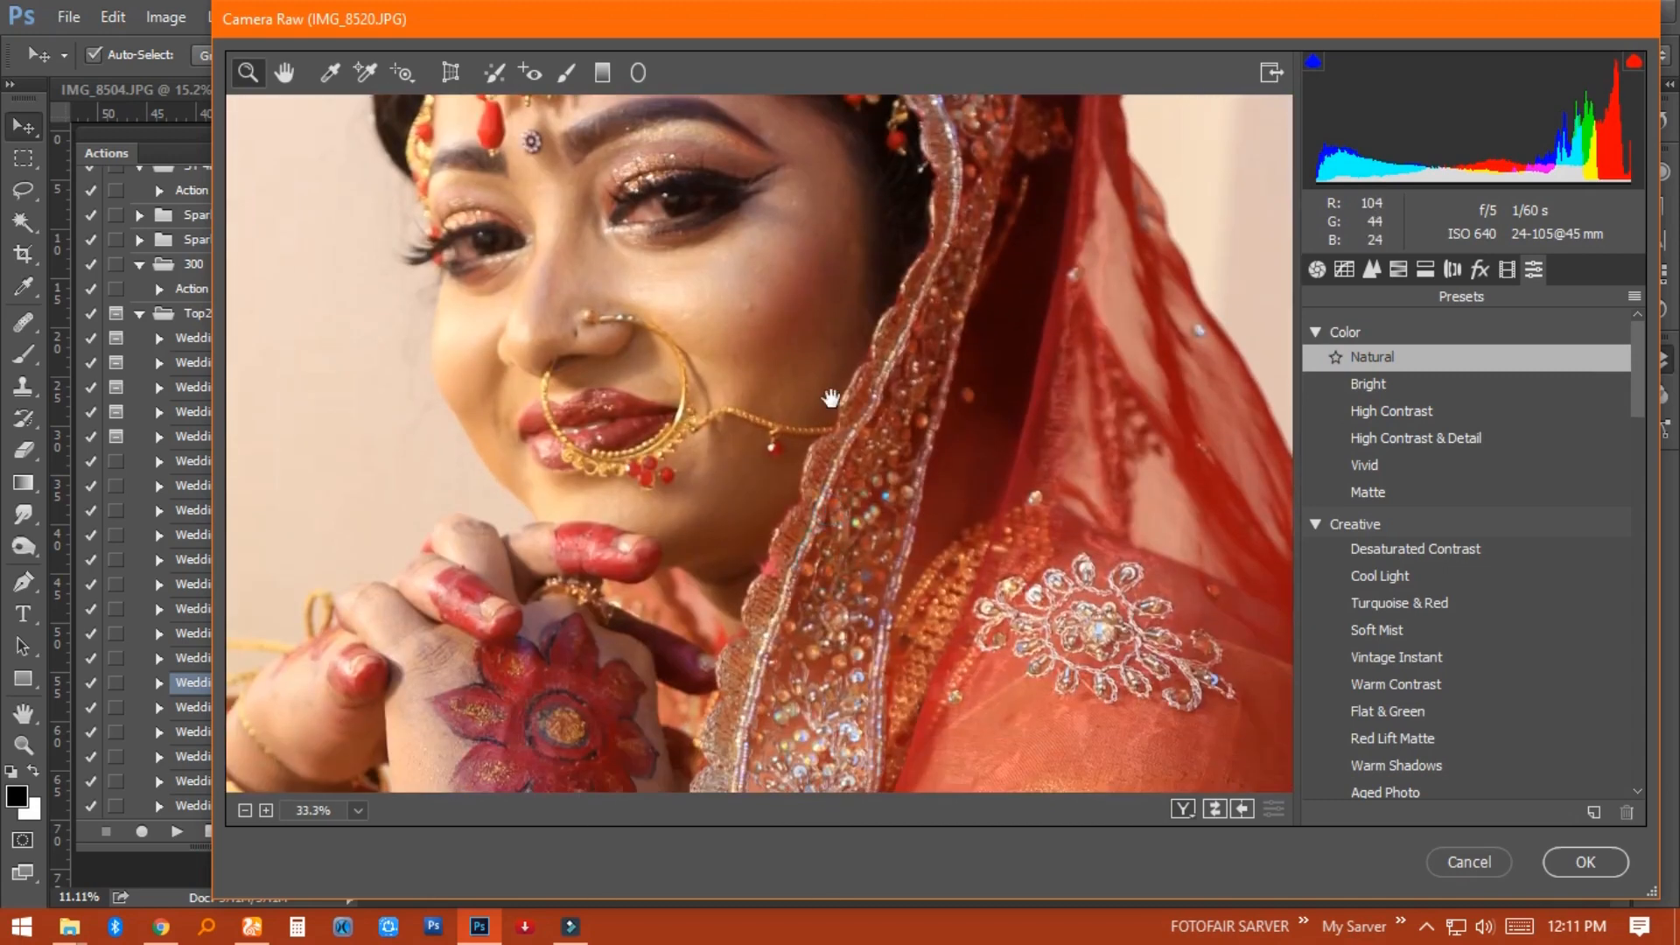
drag(866, 597, 847, 366)
click(1473, 862)
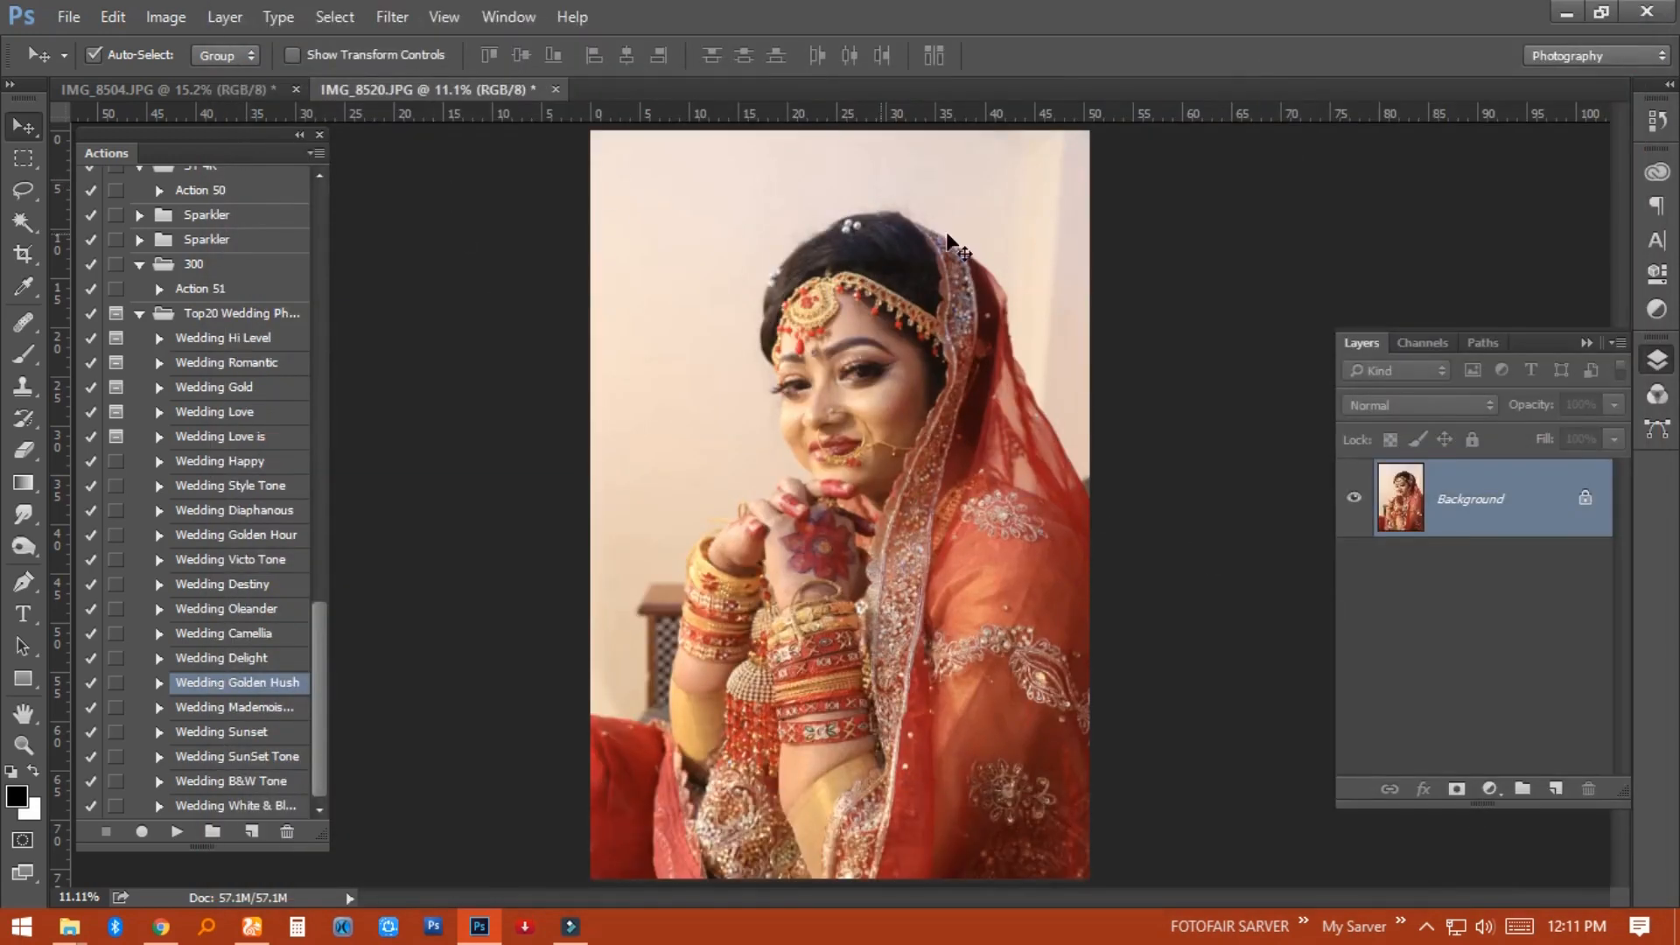
- Minimise Photoshop to reach the desktop and refresh it
click(1565, 12)
click(1533, 25)
right_click(982, 433)
right_click(890, 344)
right_click(809, 369)
right_click(262, 379)
click(330, 441)
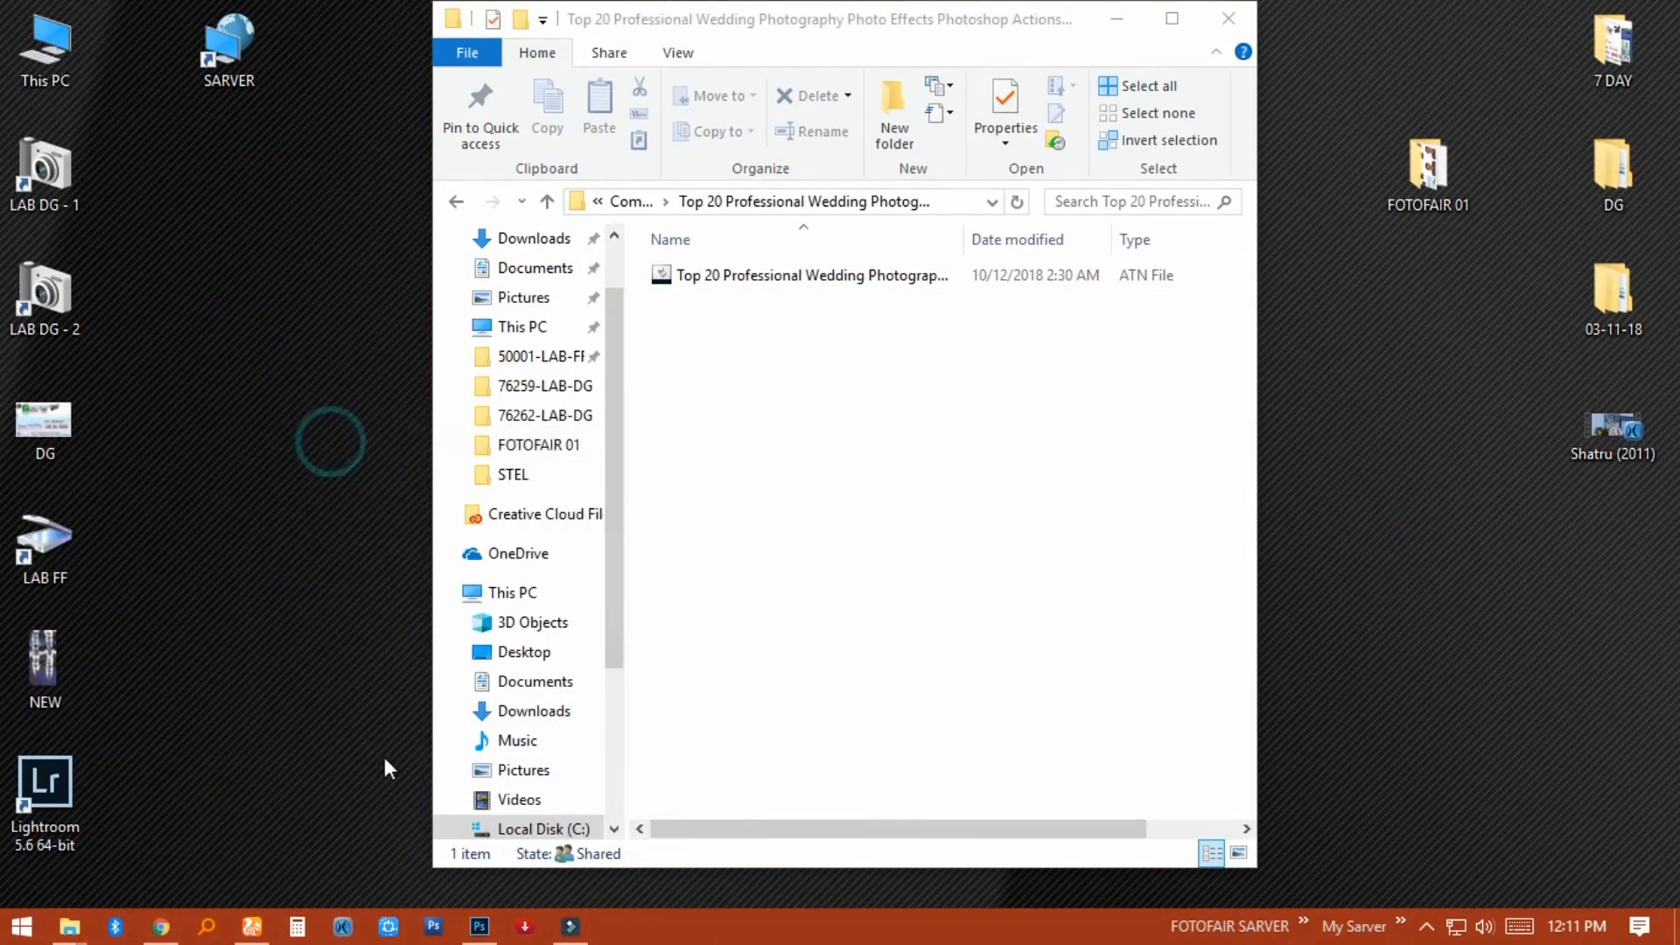